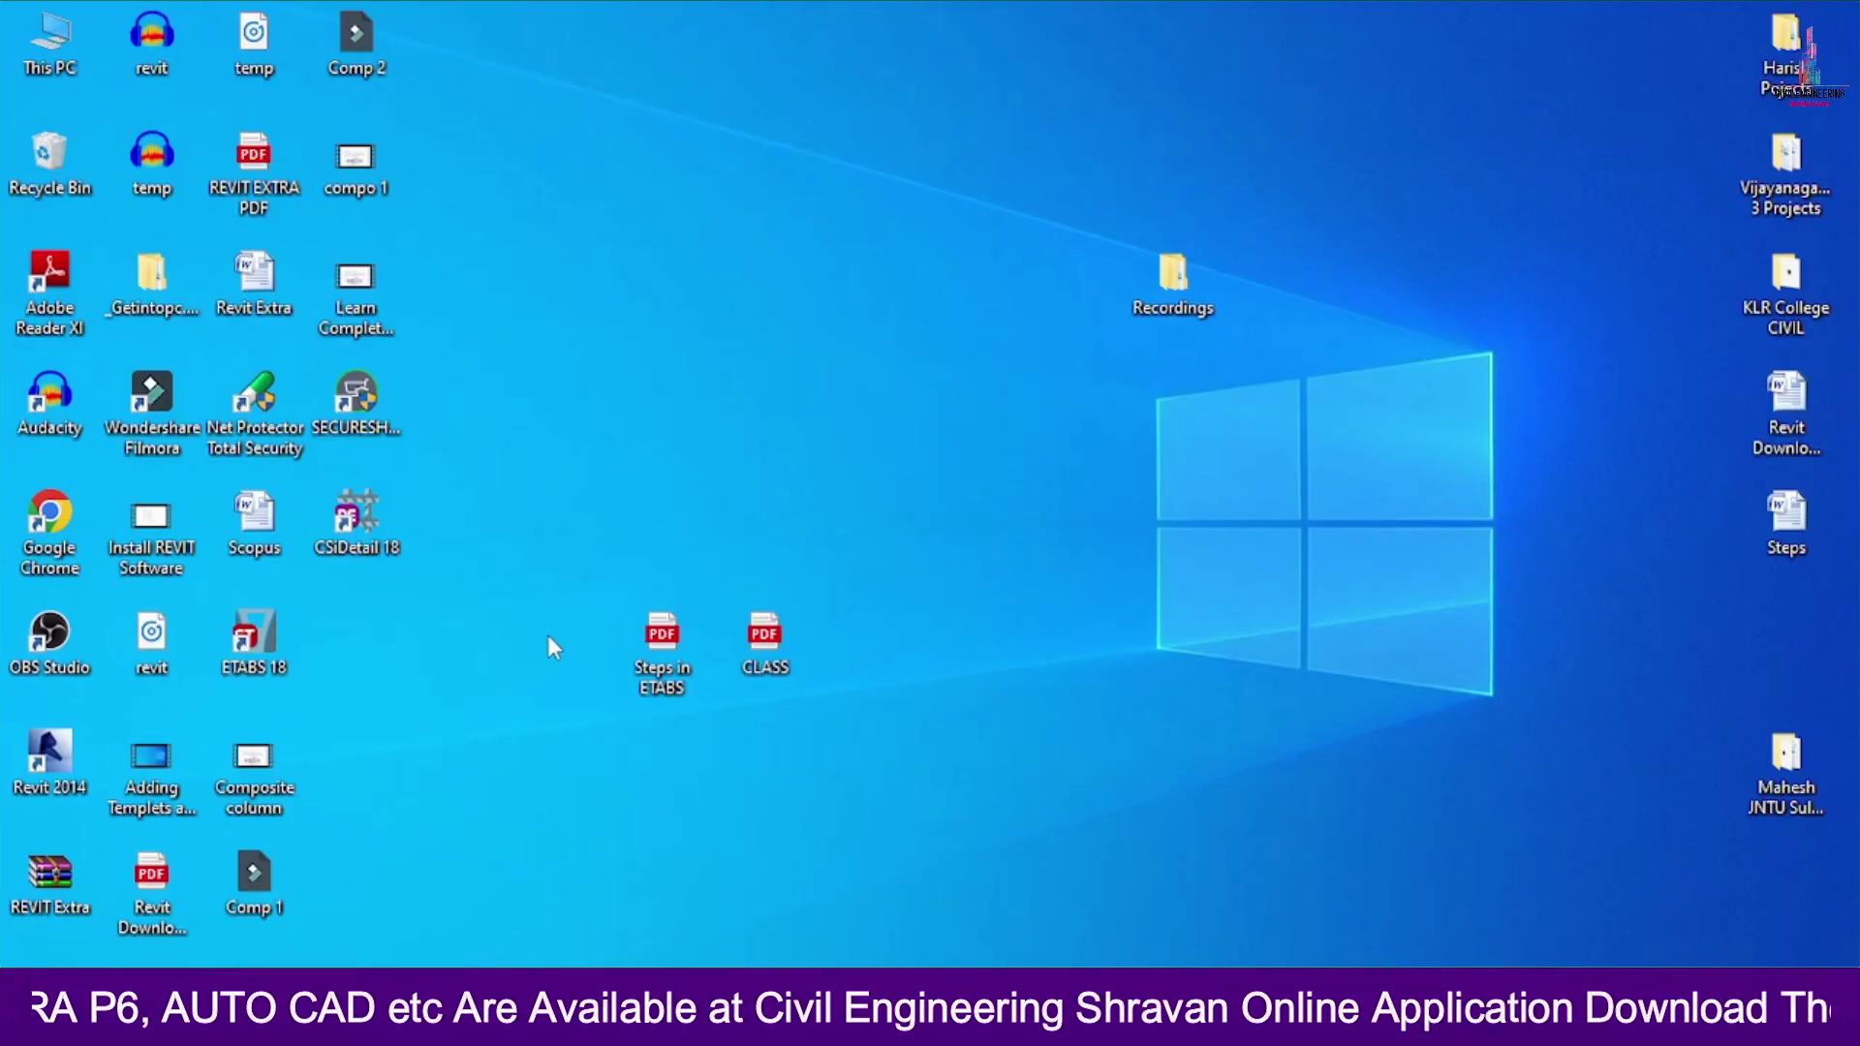
Step: Launch ETABS 18 and open the existing G+4 Building model
{"action": "double_click", "coordinate": [250, 646]}
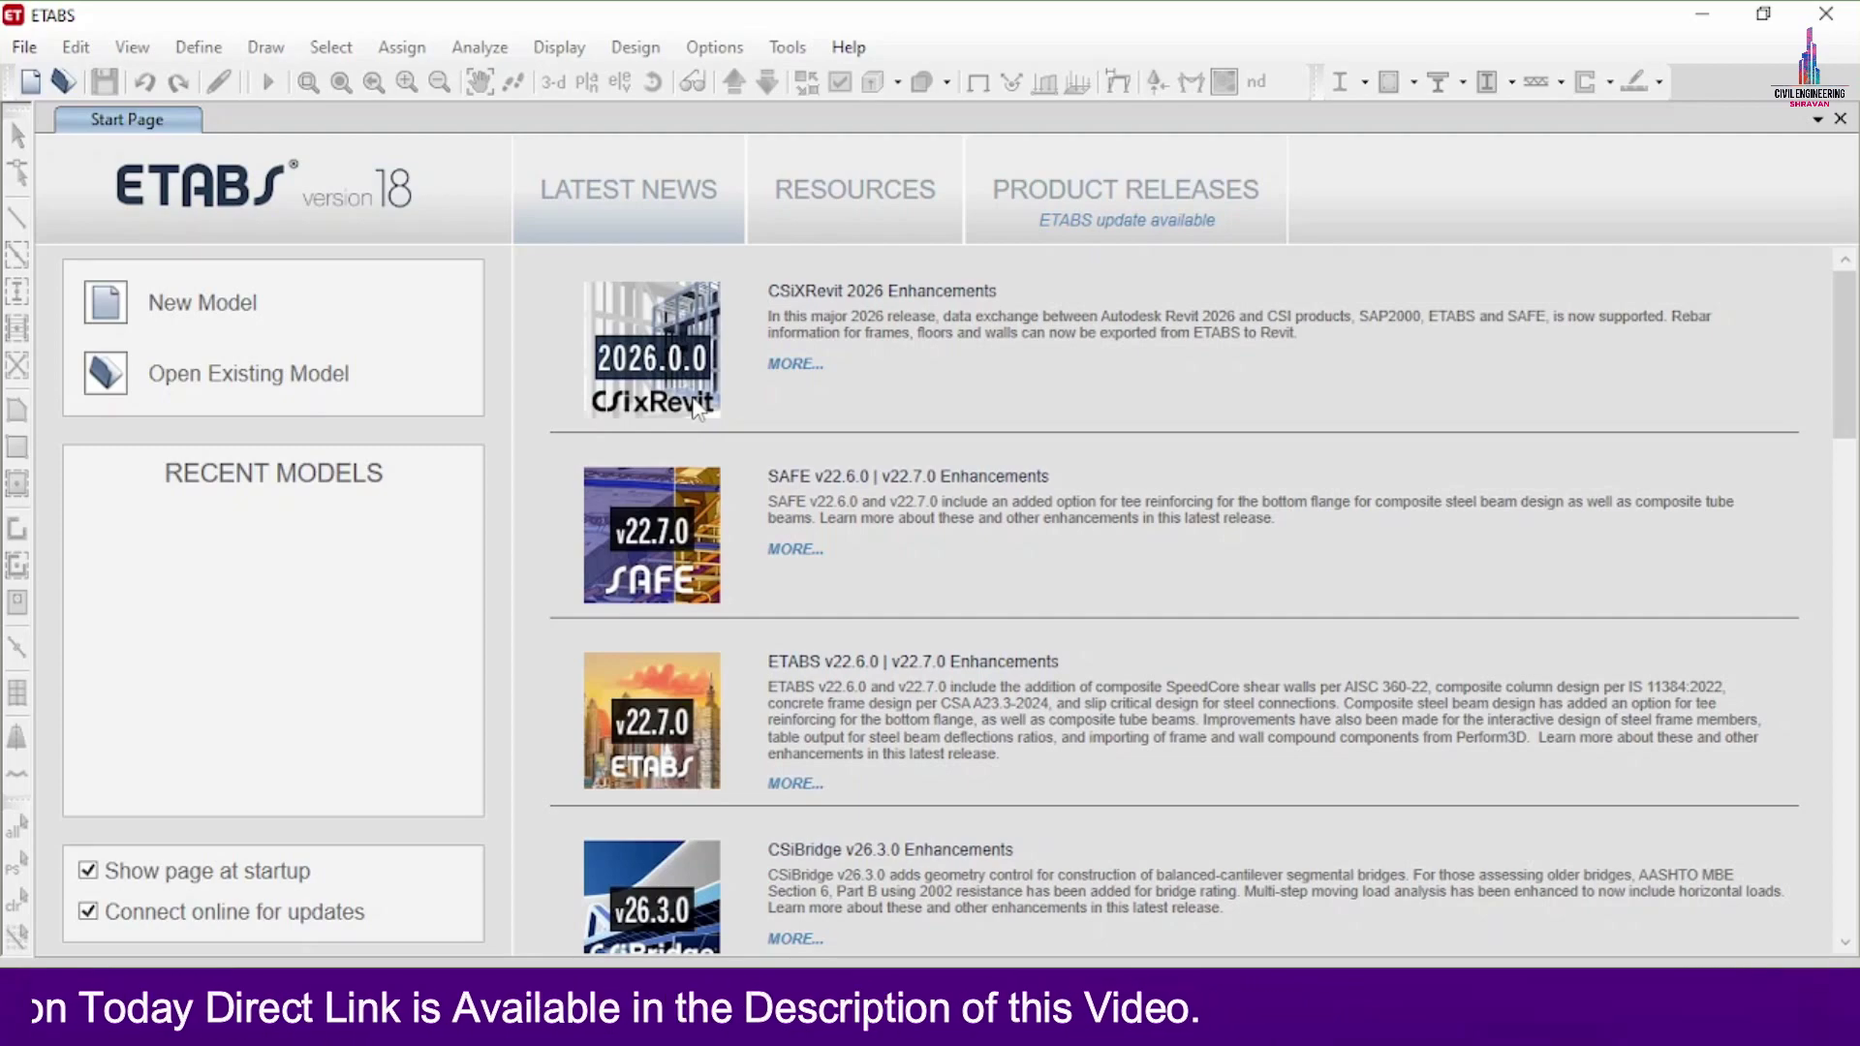
{"action": "left_click", "coordinate": [20, 45]}
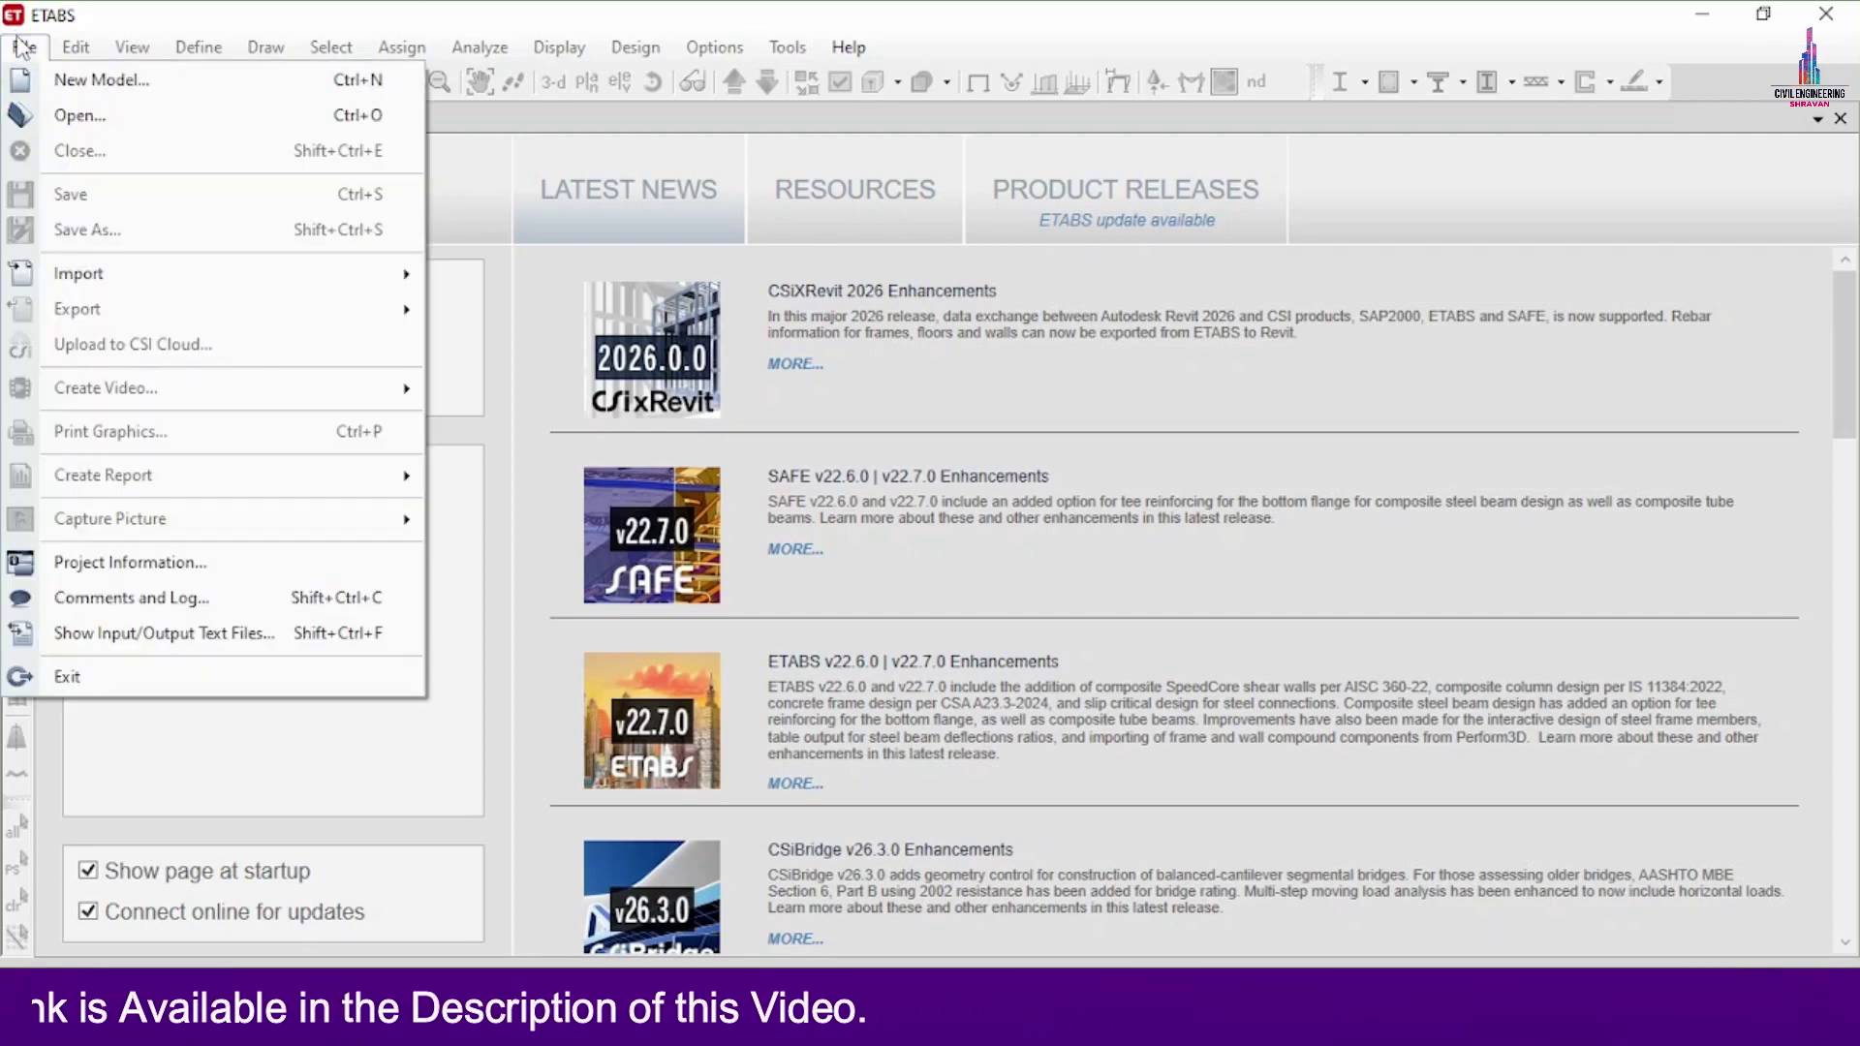
{"action": "key", "text": "Escape"}
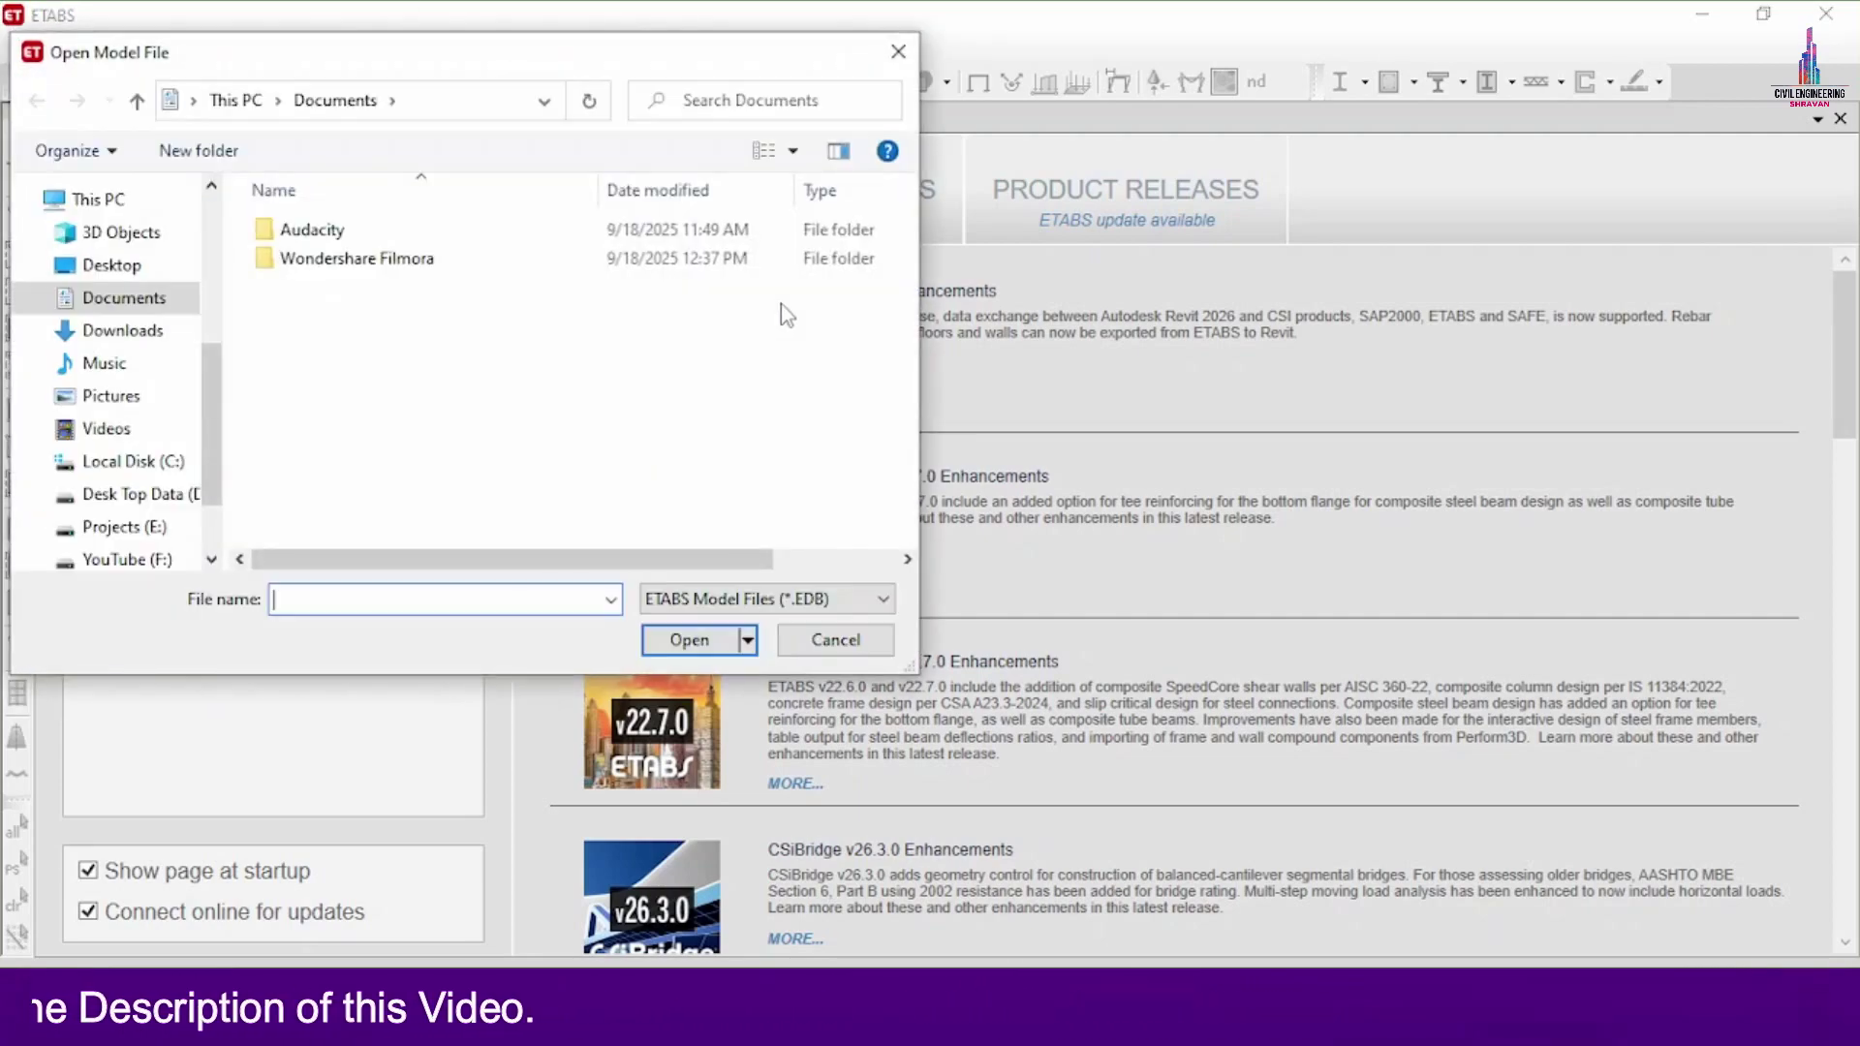
{"action": "left_click", "coordinate": [76, 269]}
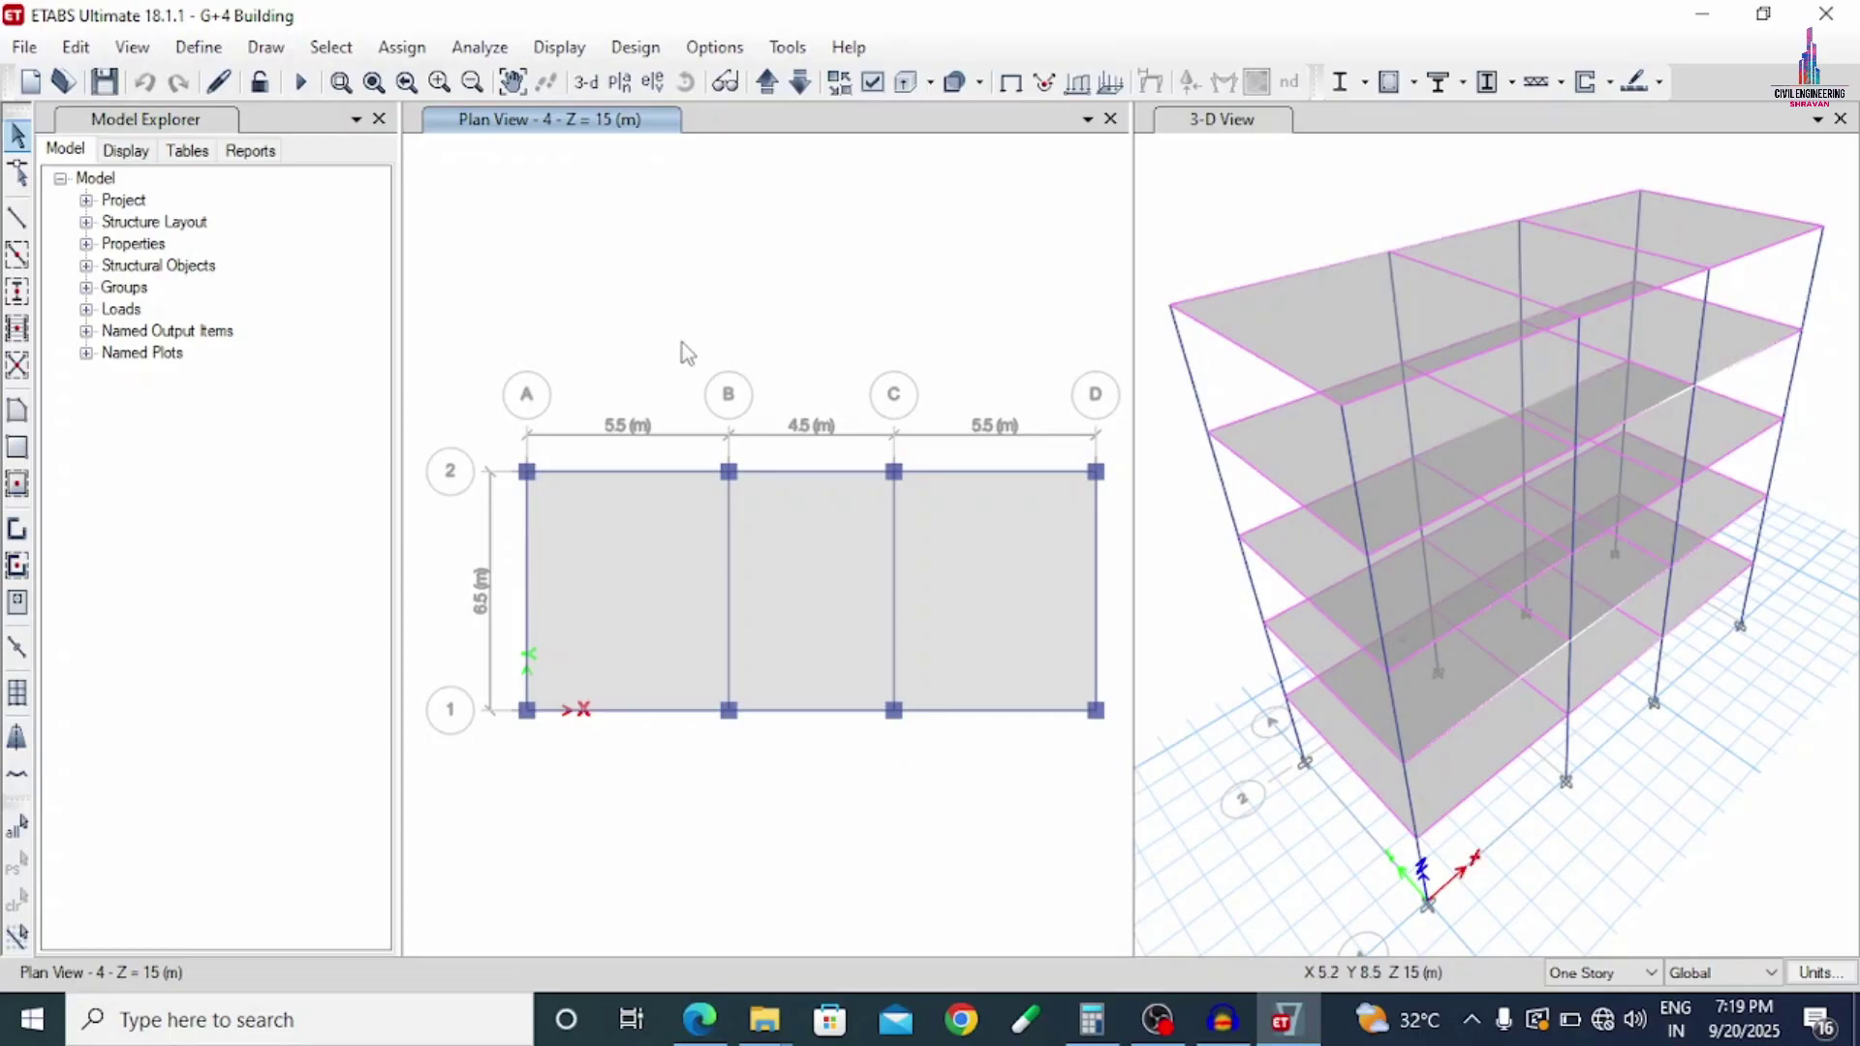
Step: Review the M20 and HYSD500 entries in the material definitions and leave them unchanged
{"action": "left_click", "coordinate": [186, 50]}
{"action": "left_click", "coordinate": [261, 79]}
{"action": "left_click", "coordinate": [722, 427]}
{"action": "left_click", "coordinate": [728, 444]}
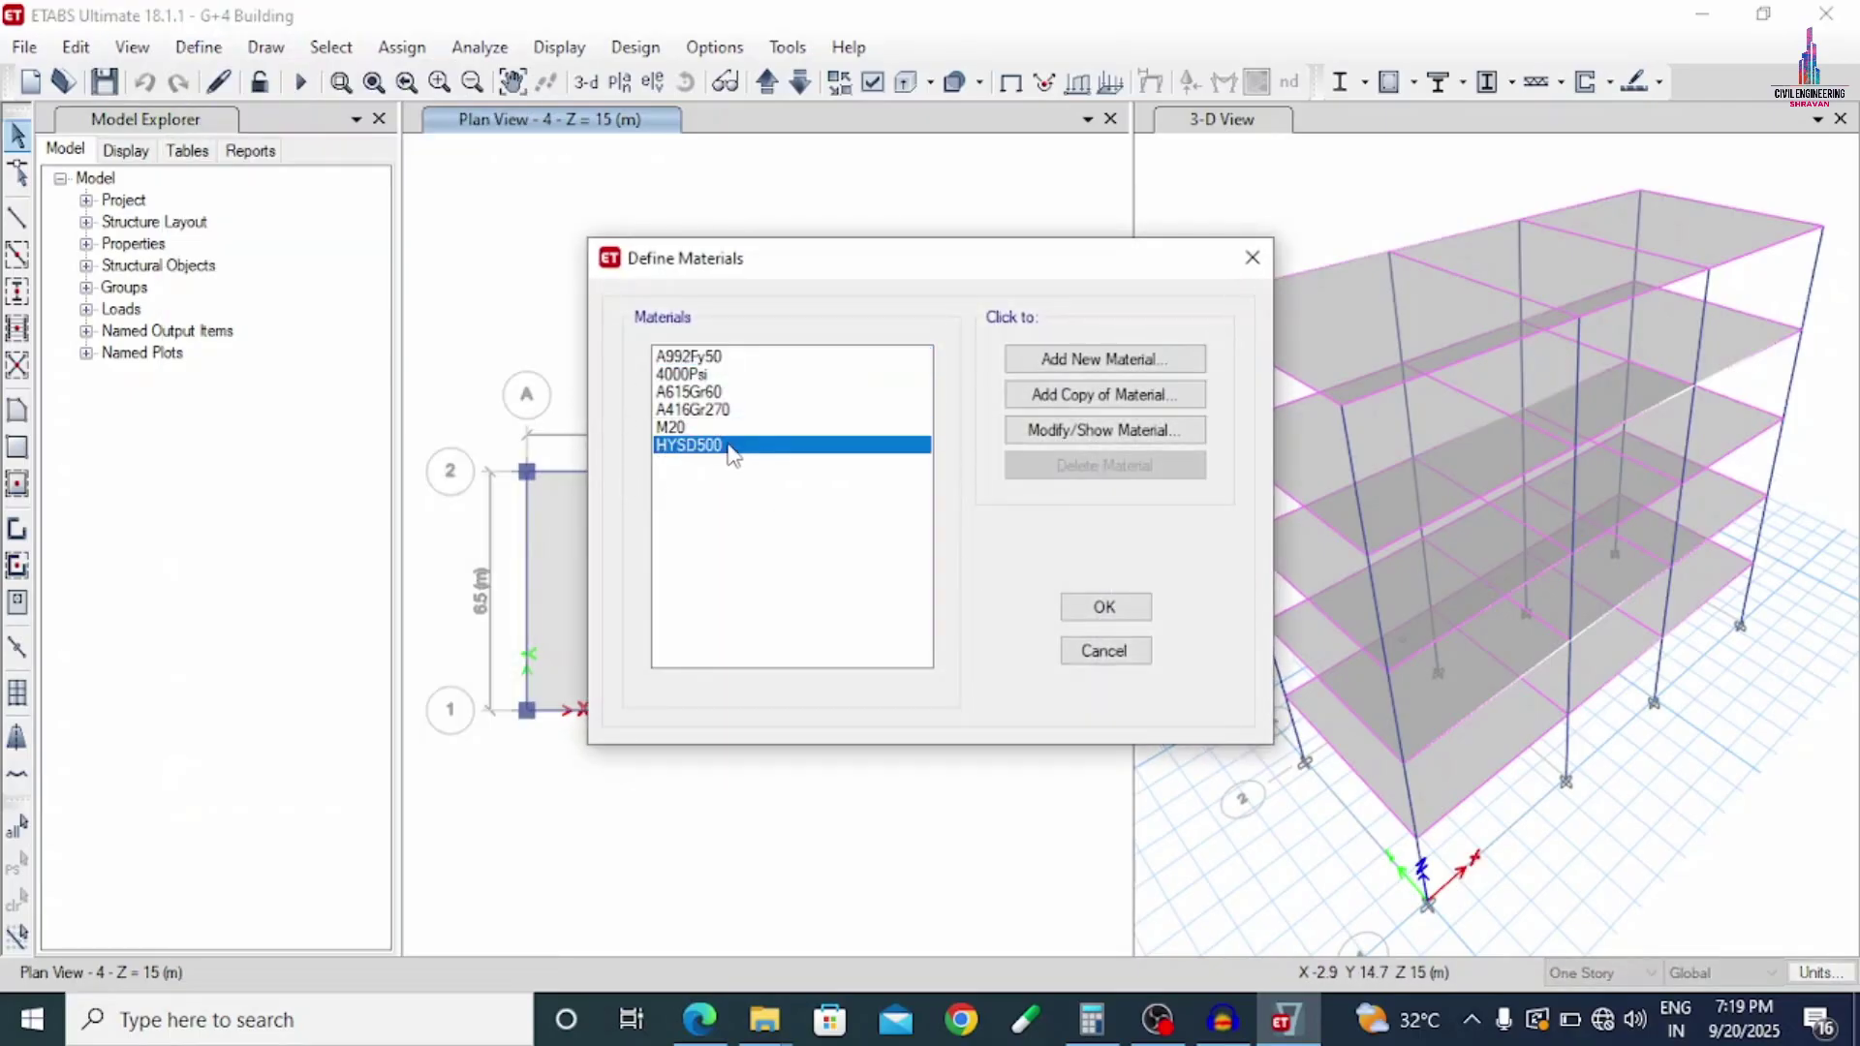
{"action": "left_click", "coordinate": [1110, 653]}
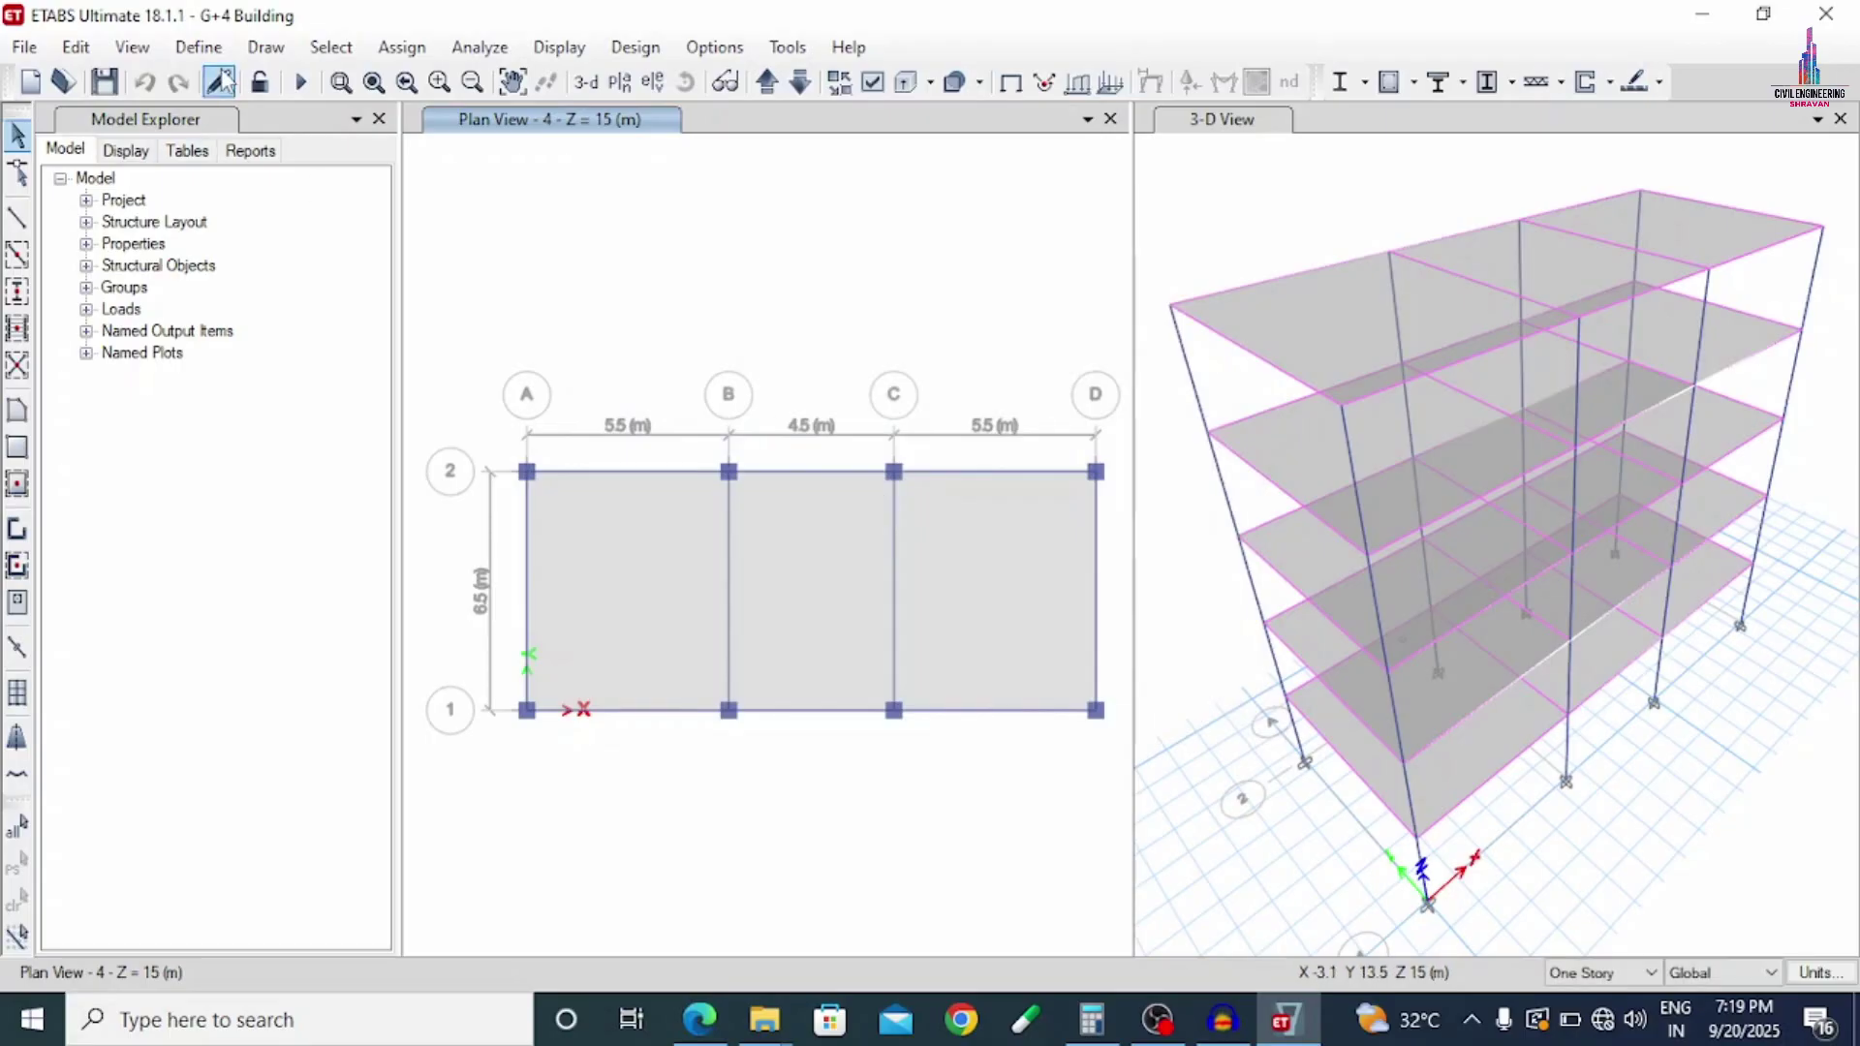
Step: Examine the material and section dimensions of the Beam frame section without changing the definition
{"action": "left_click", "coordinate": [219, 51]}
{"action": "mouse_move", "coordinate": [291, 120]}
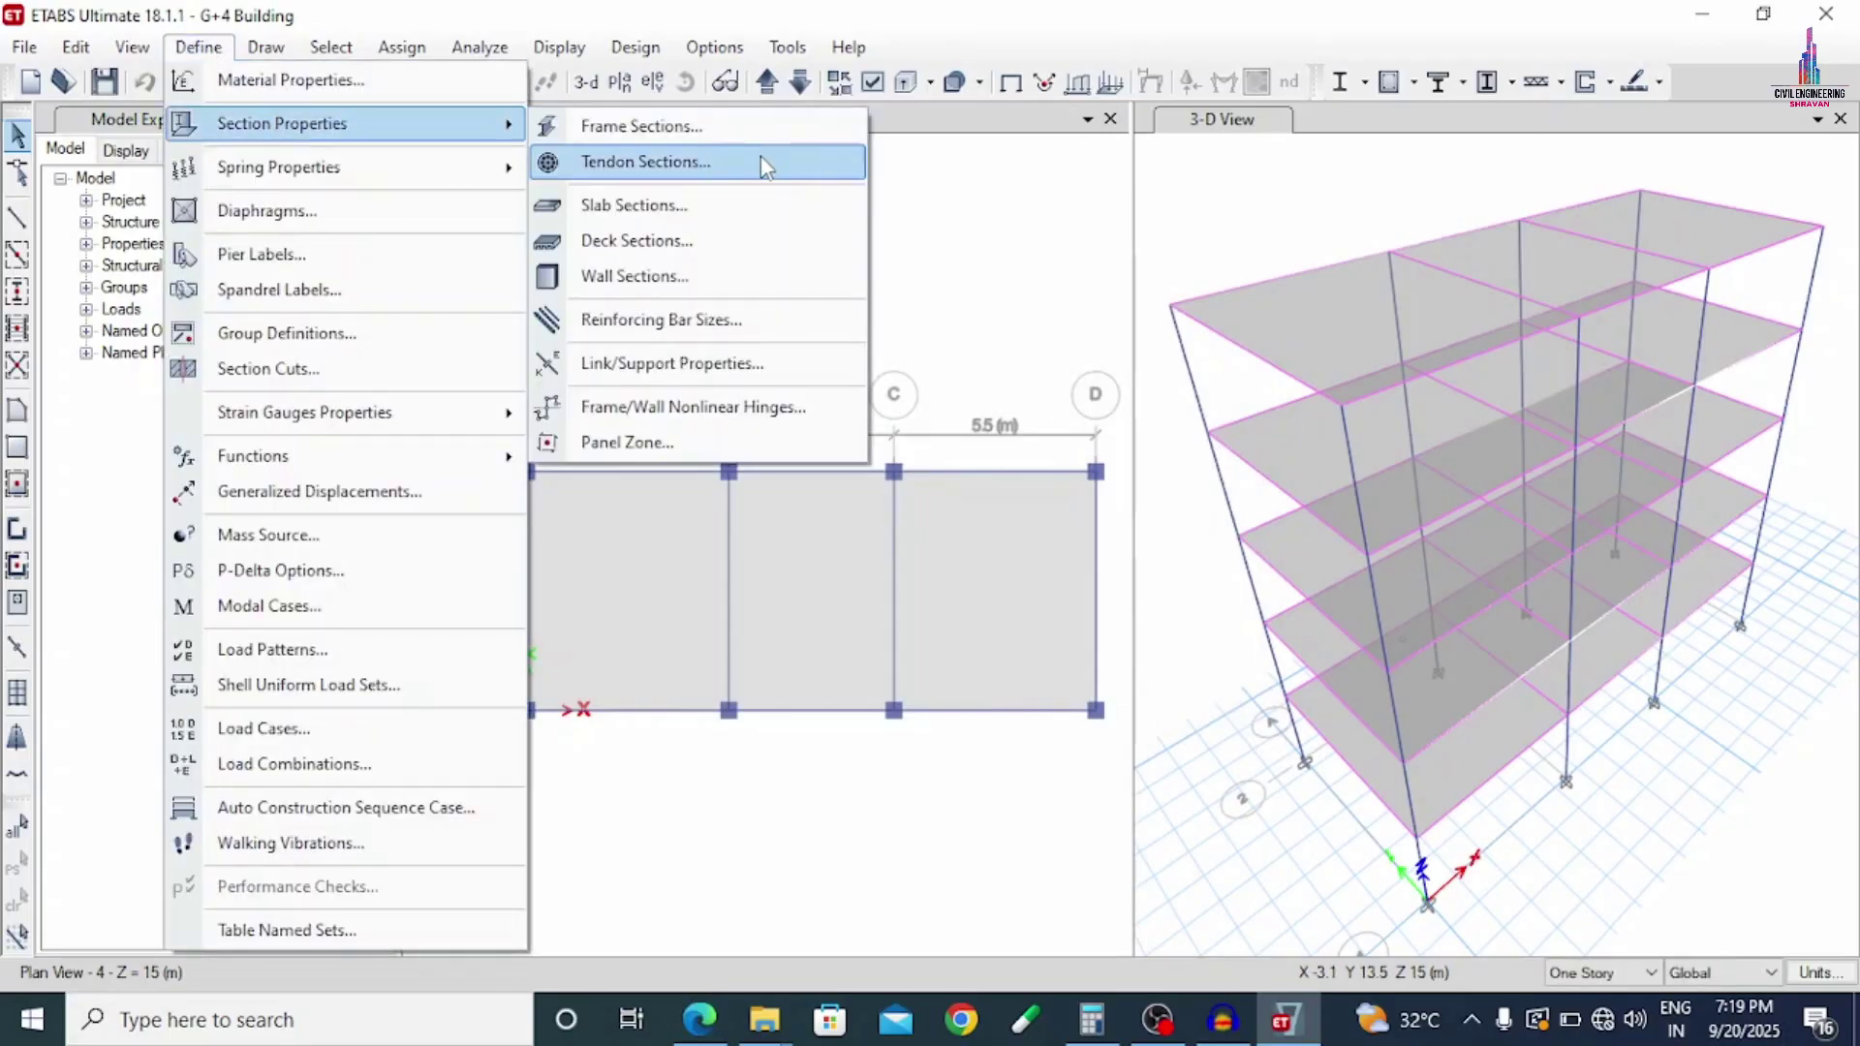
{"action": "left_click", "coordinate": [729, 123]}
{"action": "left_click", "coordinate": [666, 429]}
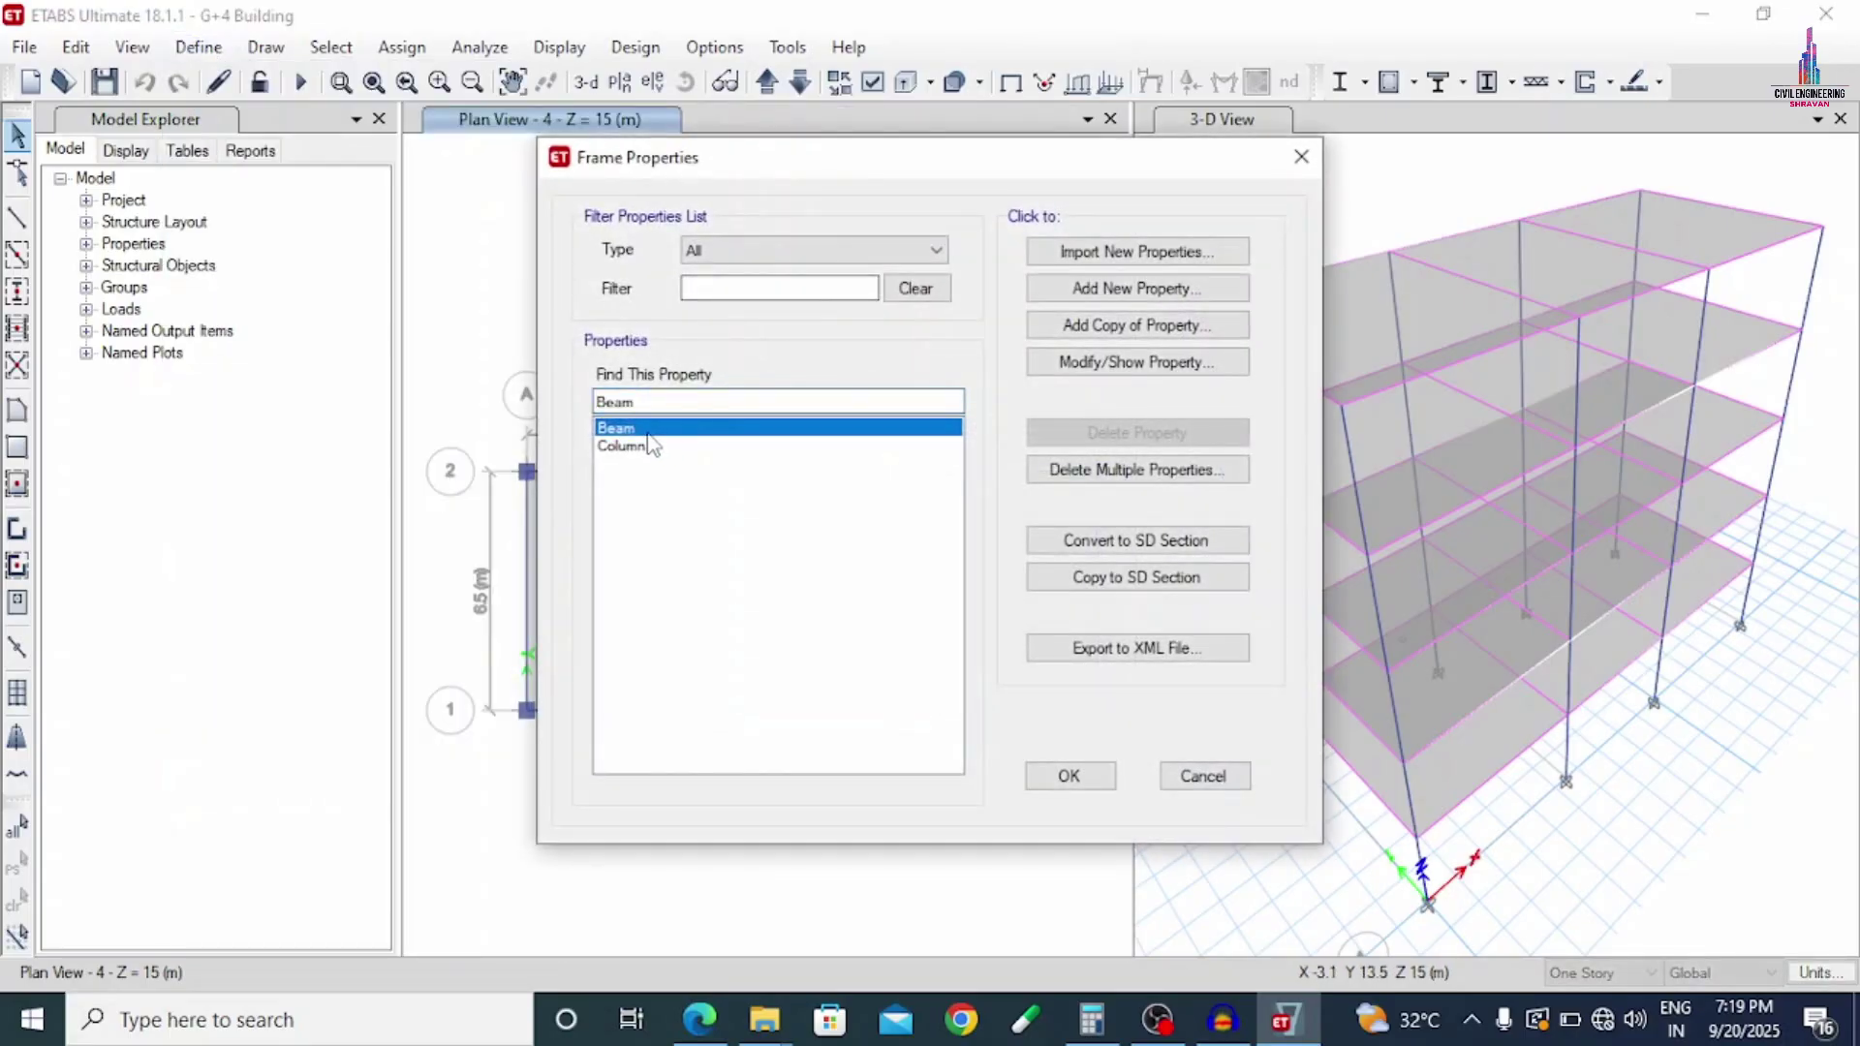
{"action": "left_click", "coordinate": [1104, 363]}
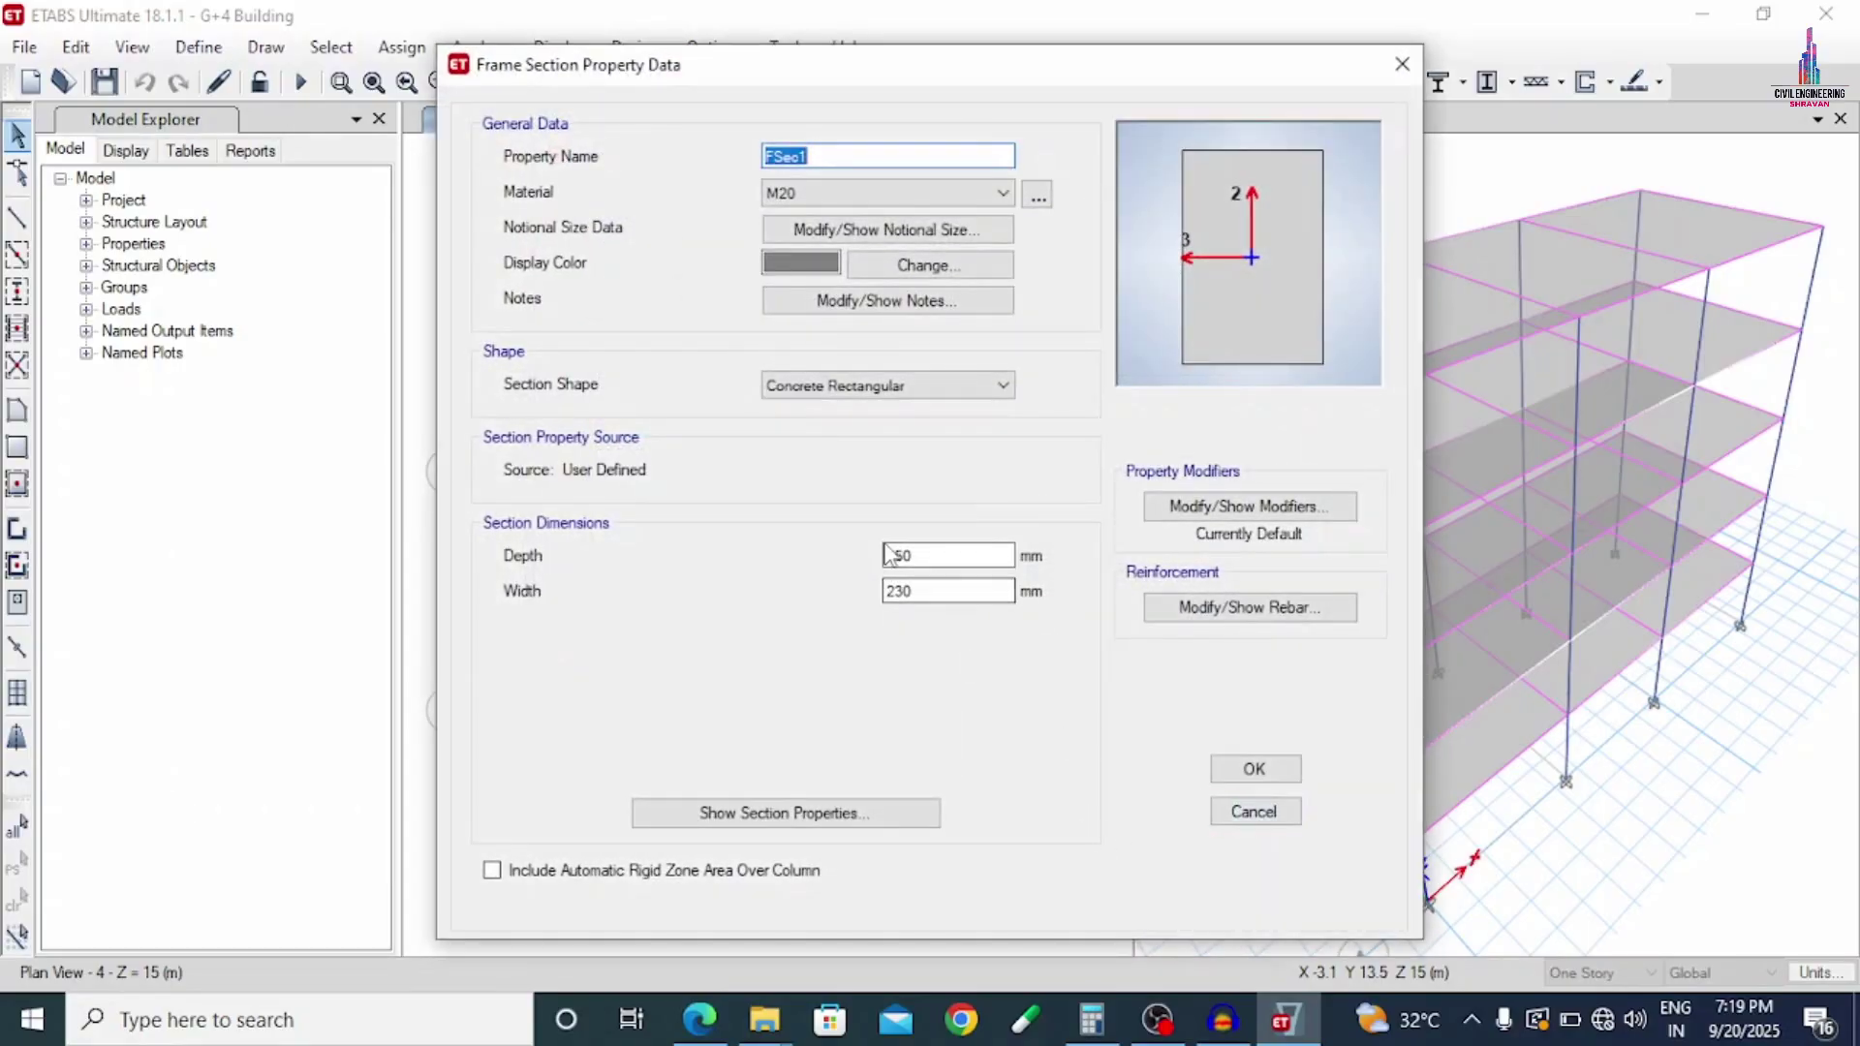
{"action": "left_click", "coordinate": [1254, 812]}
Step: Examine the Column frame section's material and dimensions, then leave the frame property definitions without changes
{"action": "left_click", "coordinate": [641, 447]}
{"action": "left_click", "coordinate": [1148, 365]}
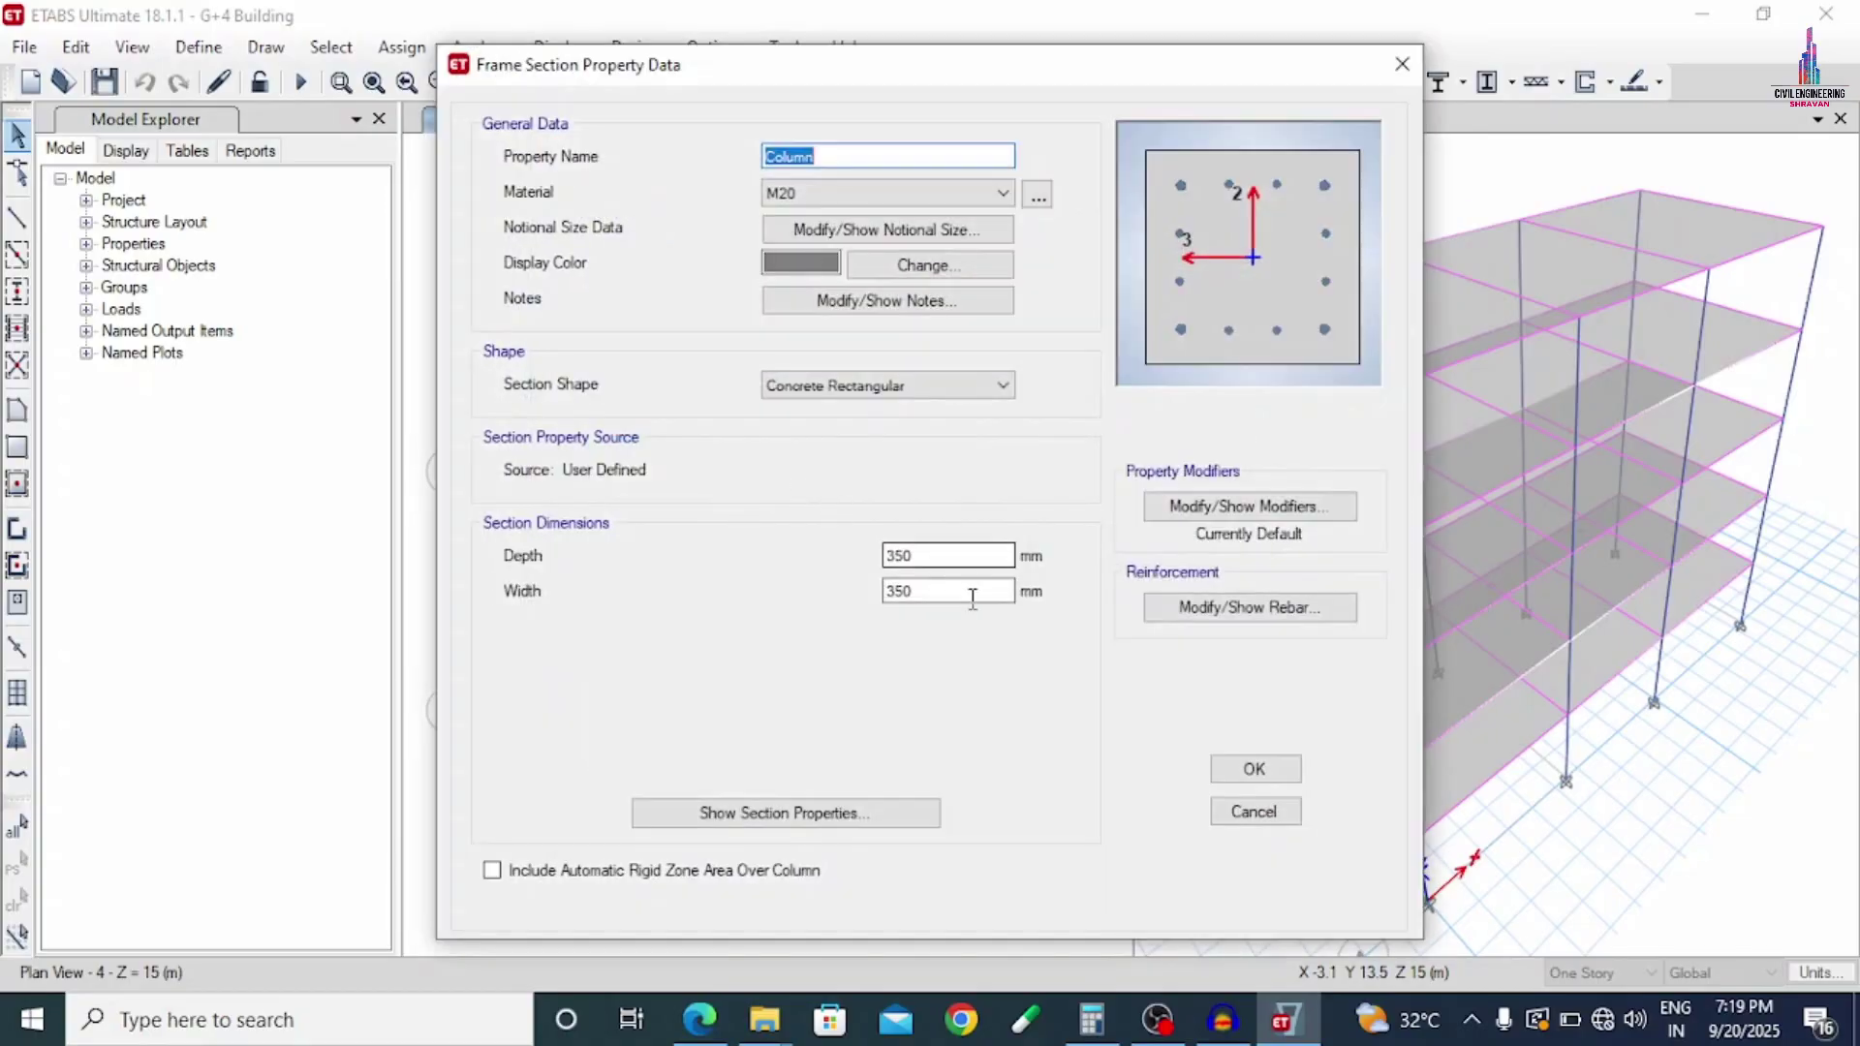
{"action": "left_click", "coordinate": [1263, 819]}
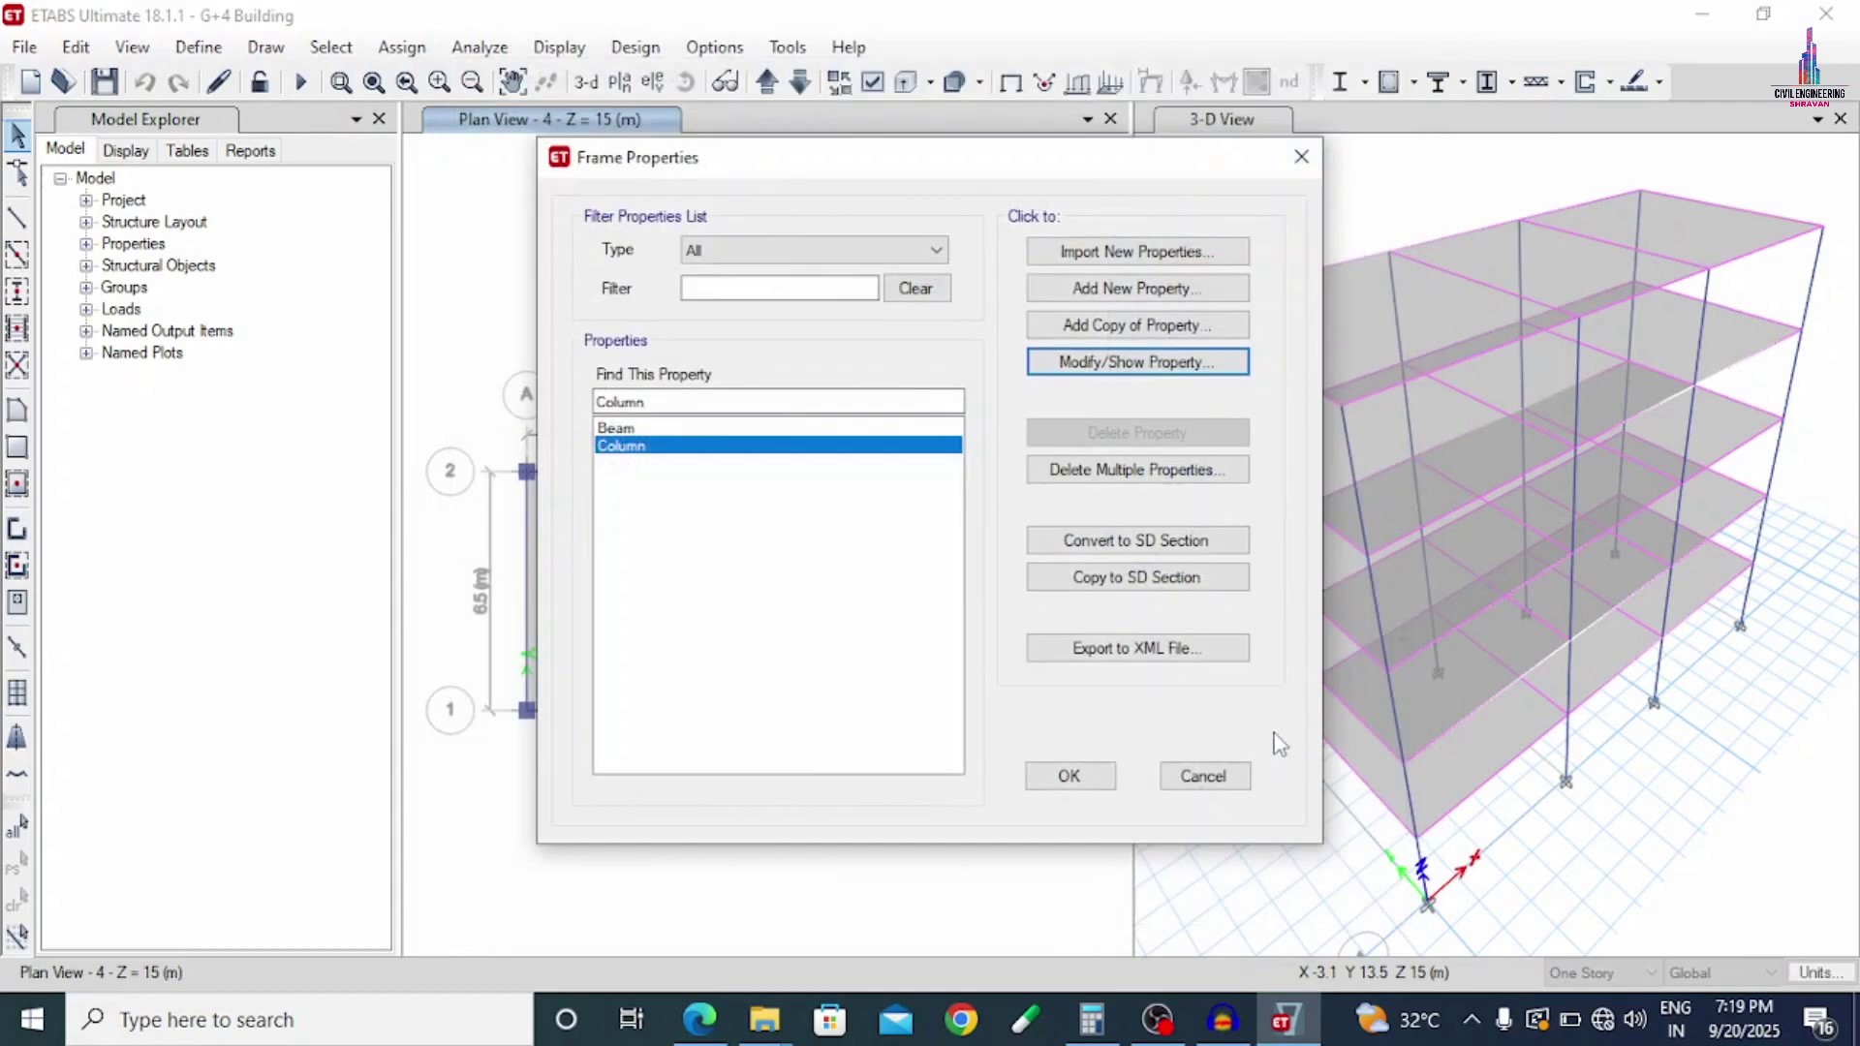
{"action": "left_click", "coordinate": [1201, 777]}
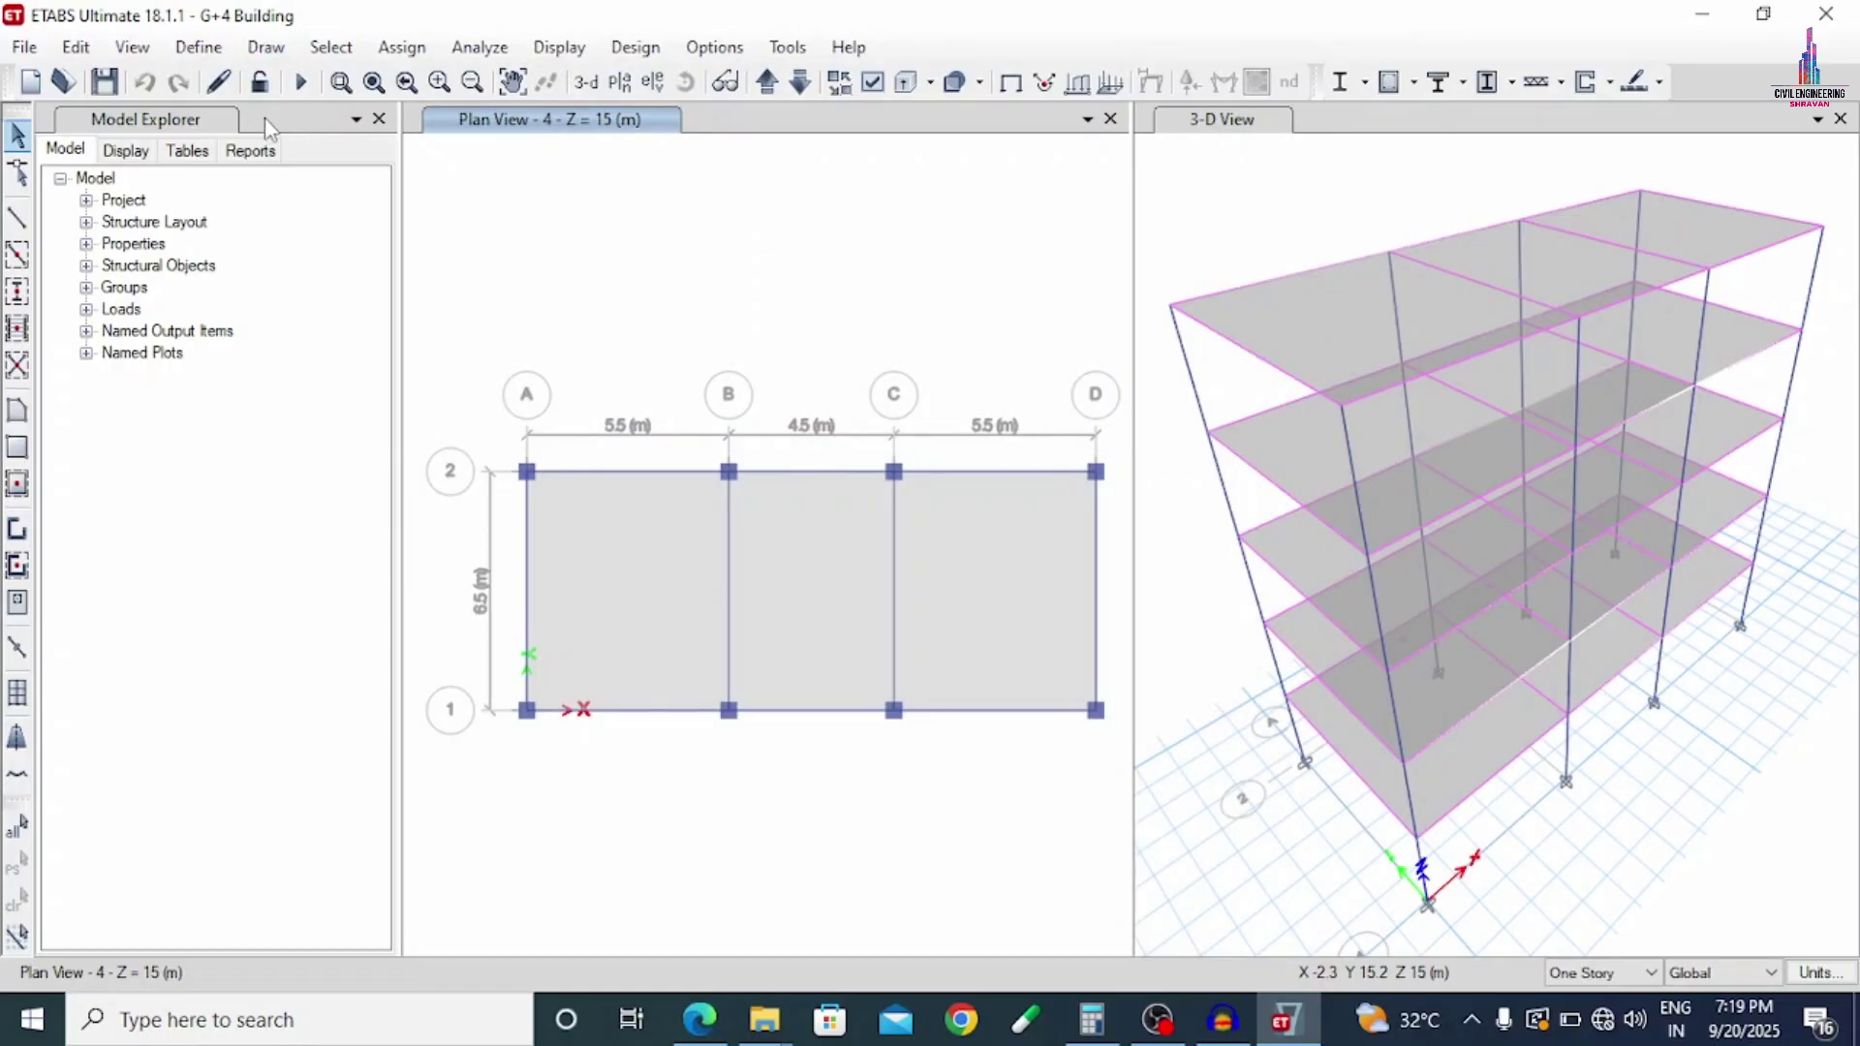
Step: Review the Dead and Live load patterns with their types and self-weight multipliers, keeping them as defined
{"action": "left_click", "coordinate": [199, 46]}
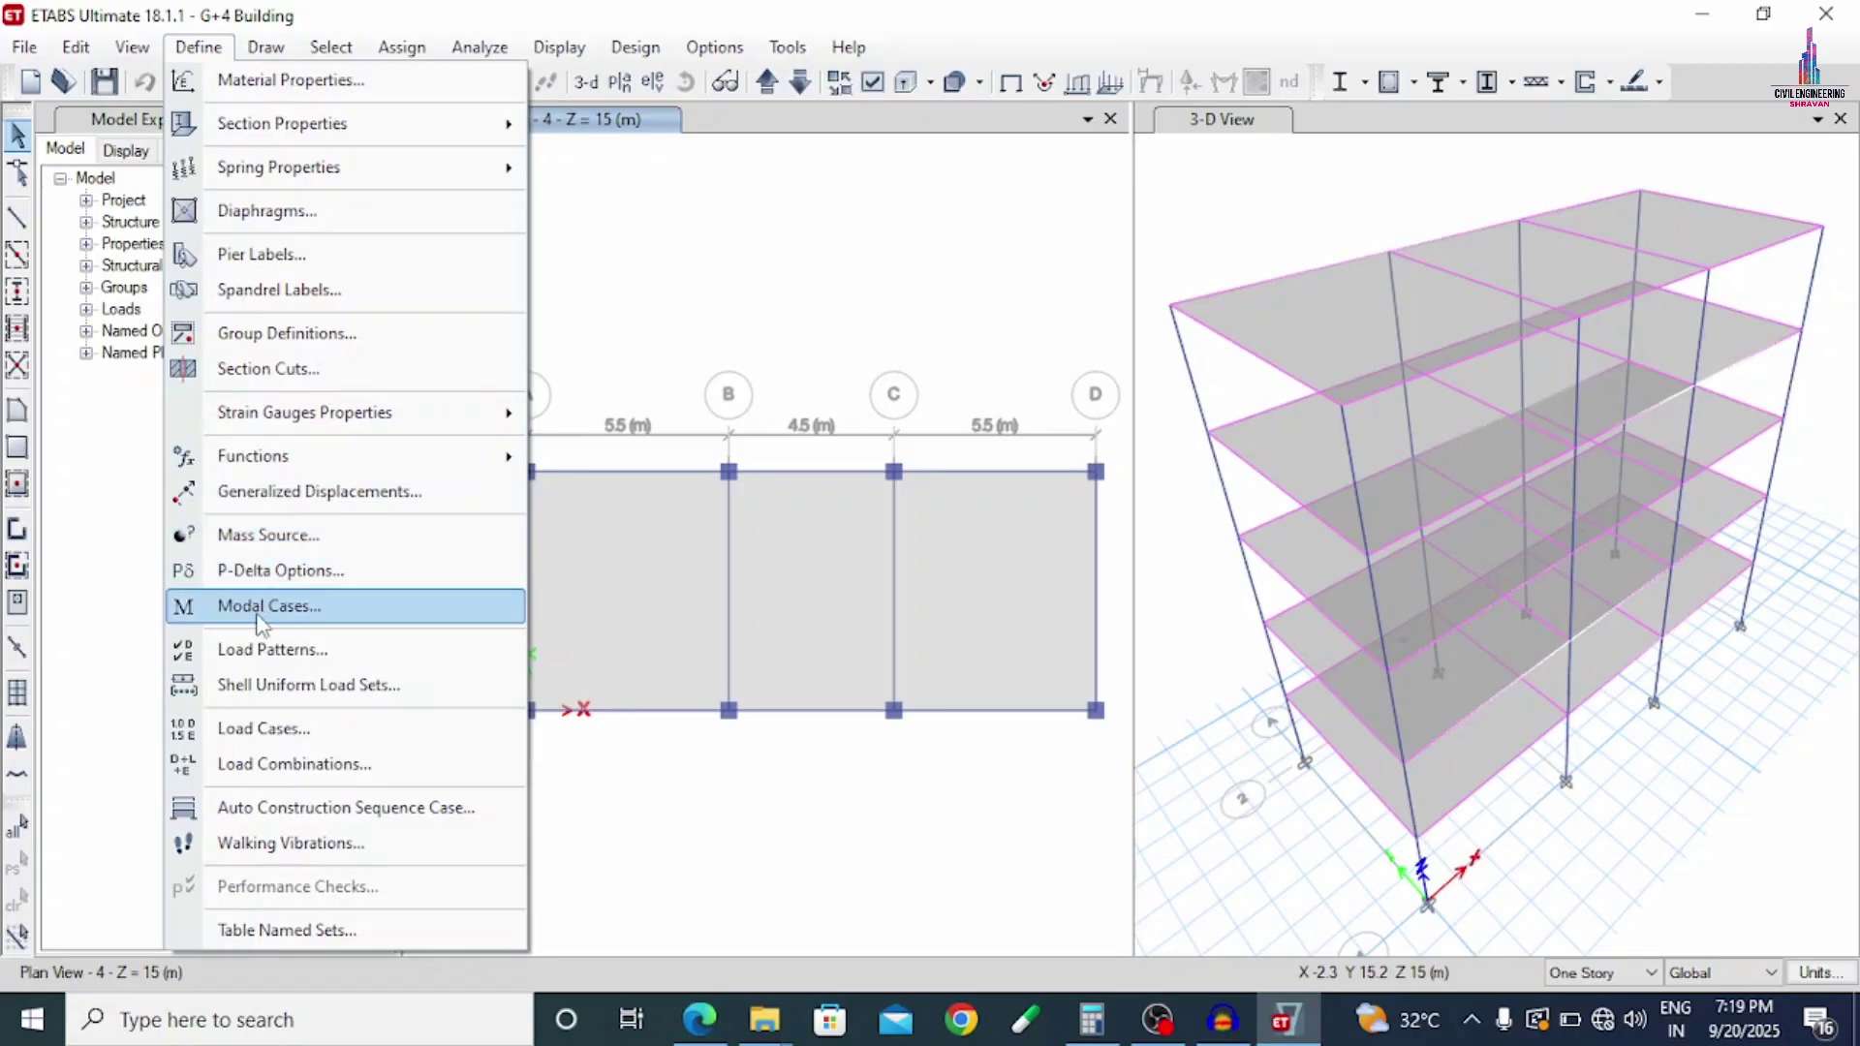
{"action": "left_click", "coordinate": [254, 647]}
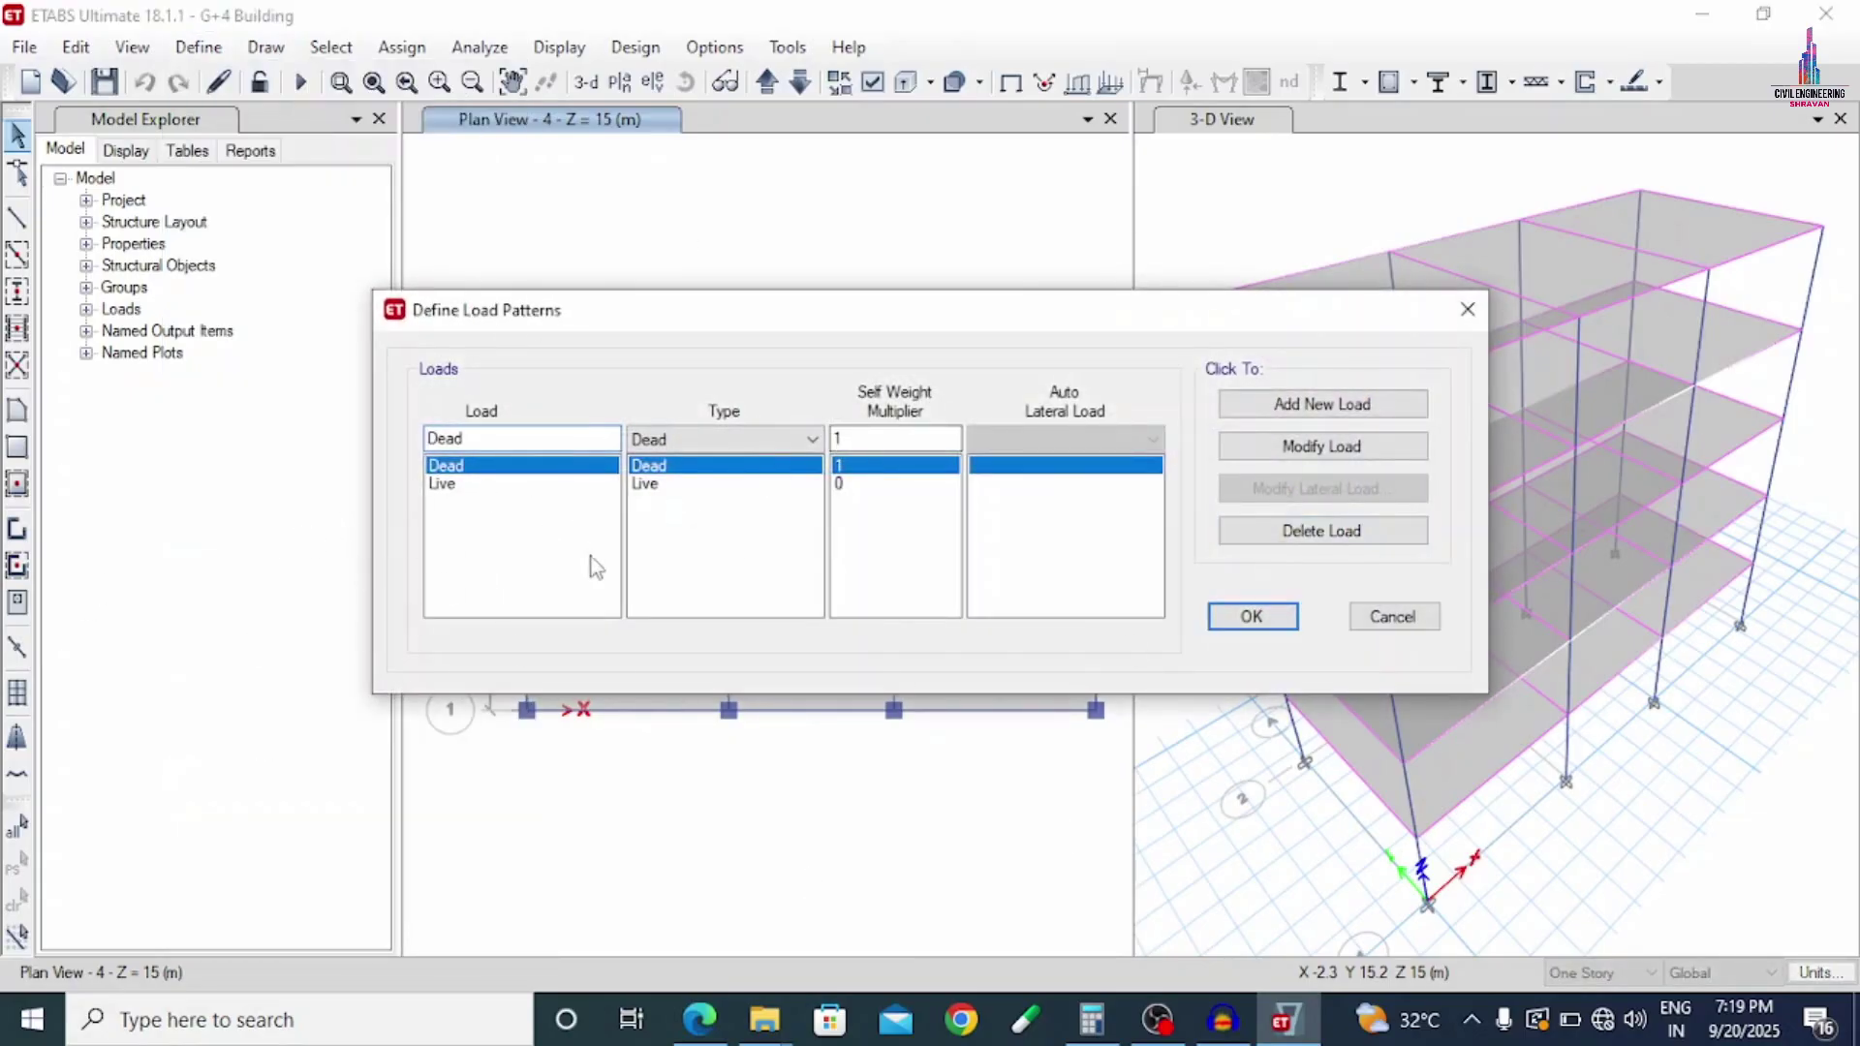
{"action": "left_click", "coordinate": [473, 489]}
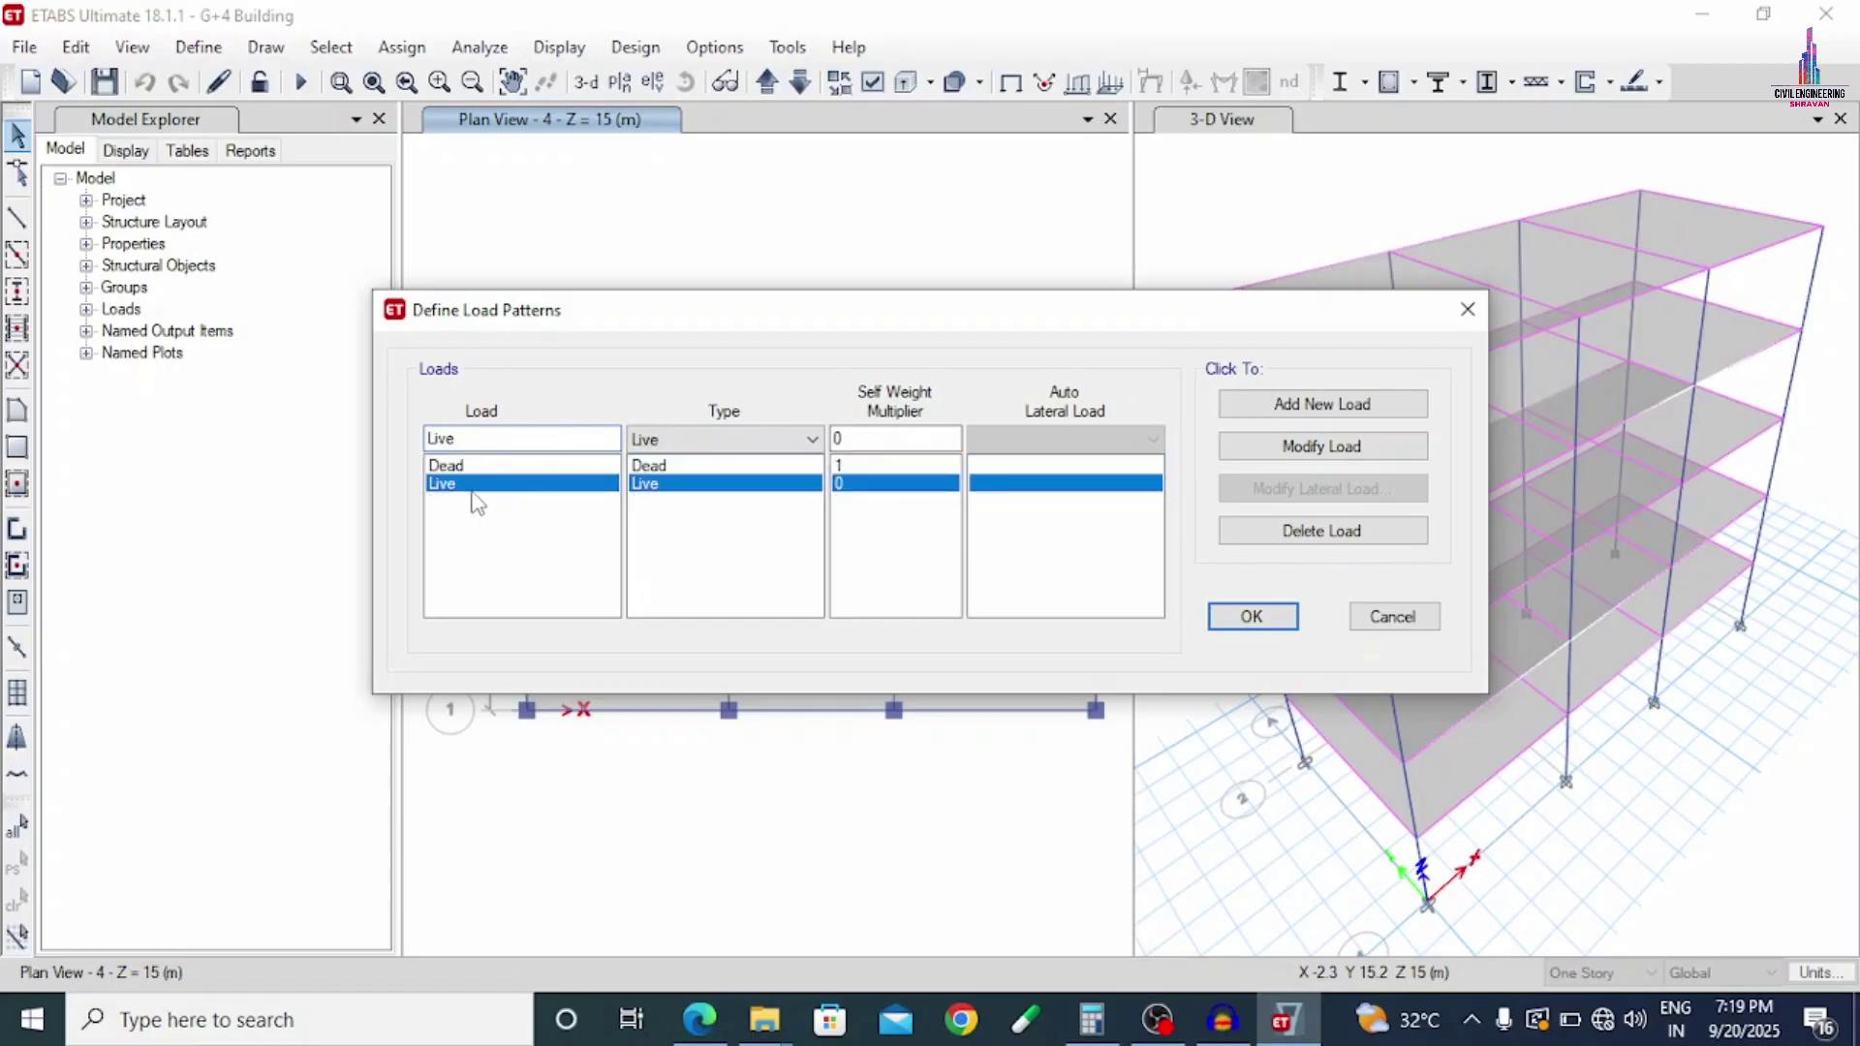
{"action": "left_click", "coordinate": [486, 472]}
{"action": "left_click", "coordinate": [1392, 616]}
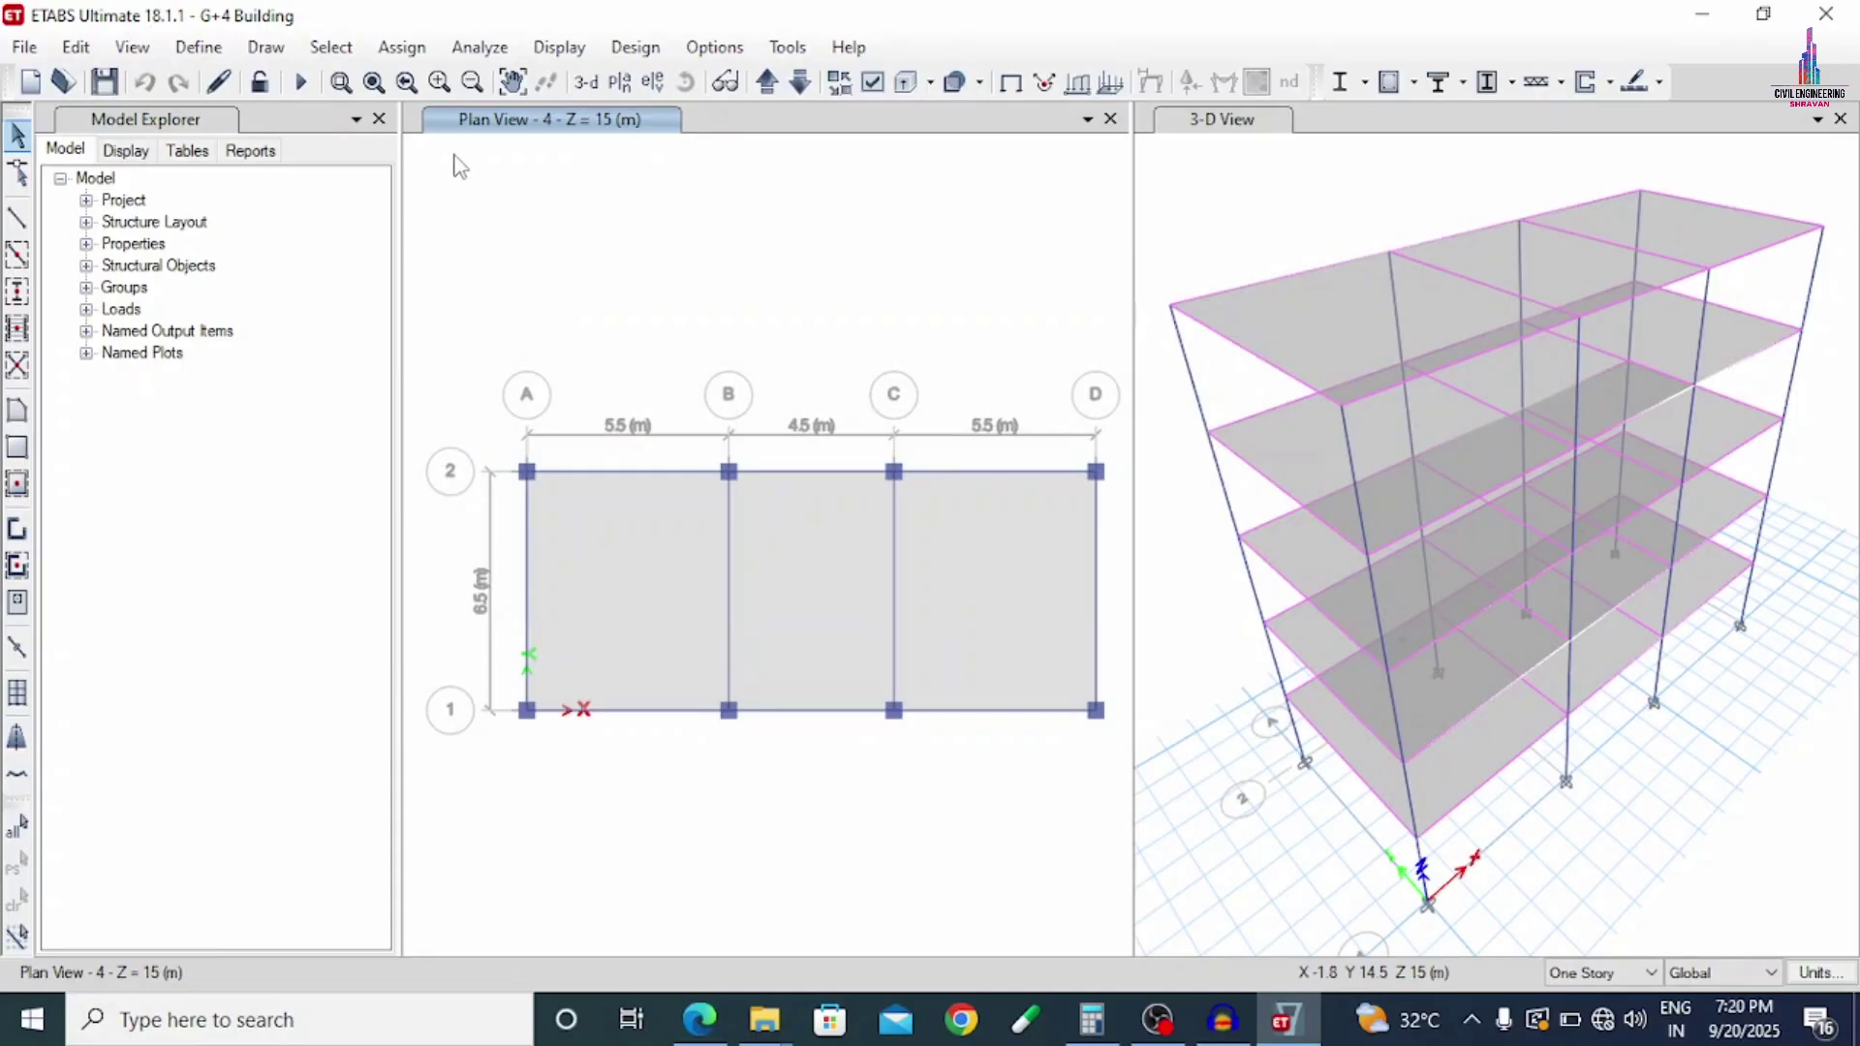
Step: Check the model for joints/joints, joints/frames and joints/shells within tolerance, and dismiss the check report
{"action": "left_click", "coordinate": [480, 46]}
{"action": "left_click", "coordinate": [527, 82]}
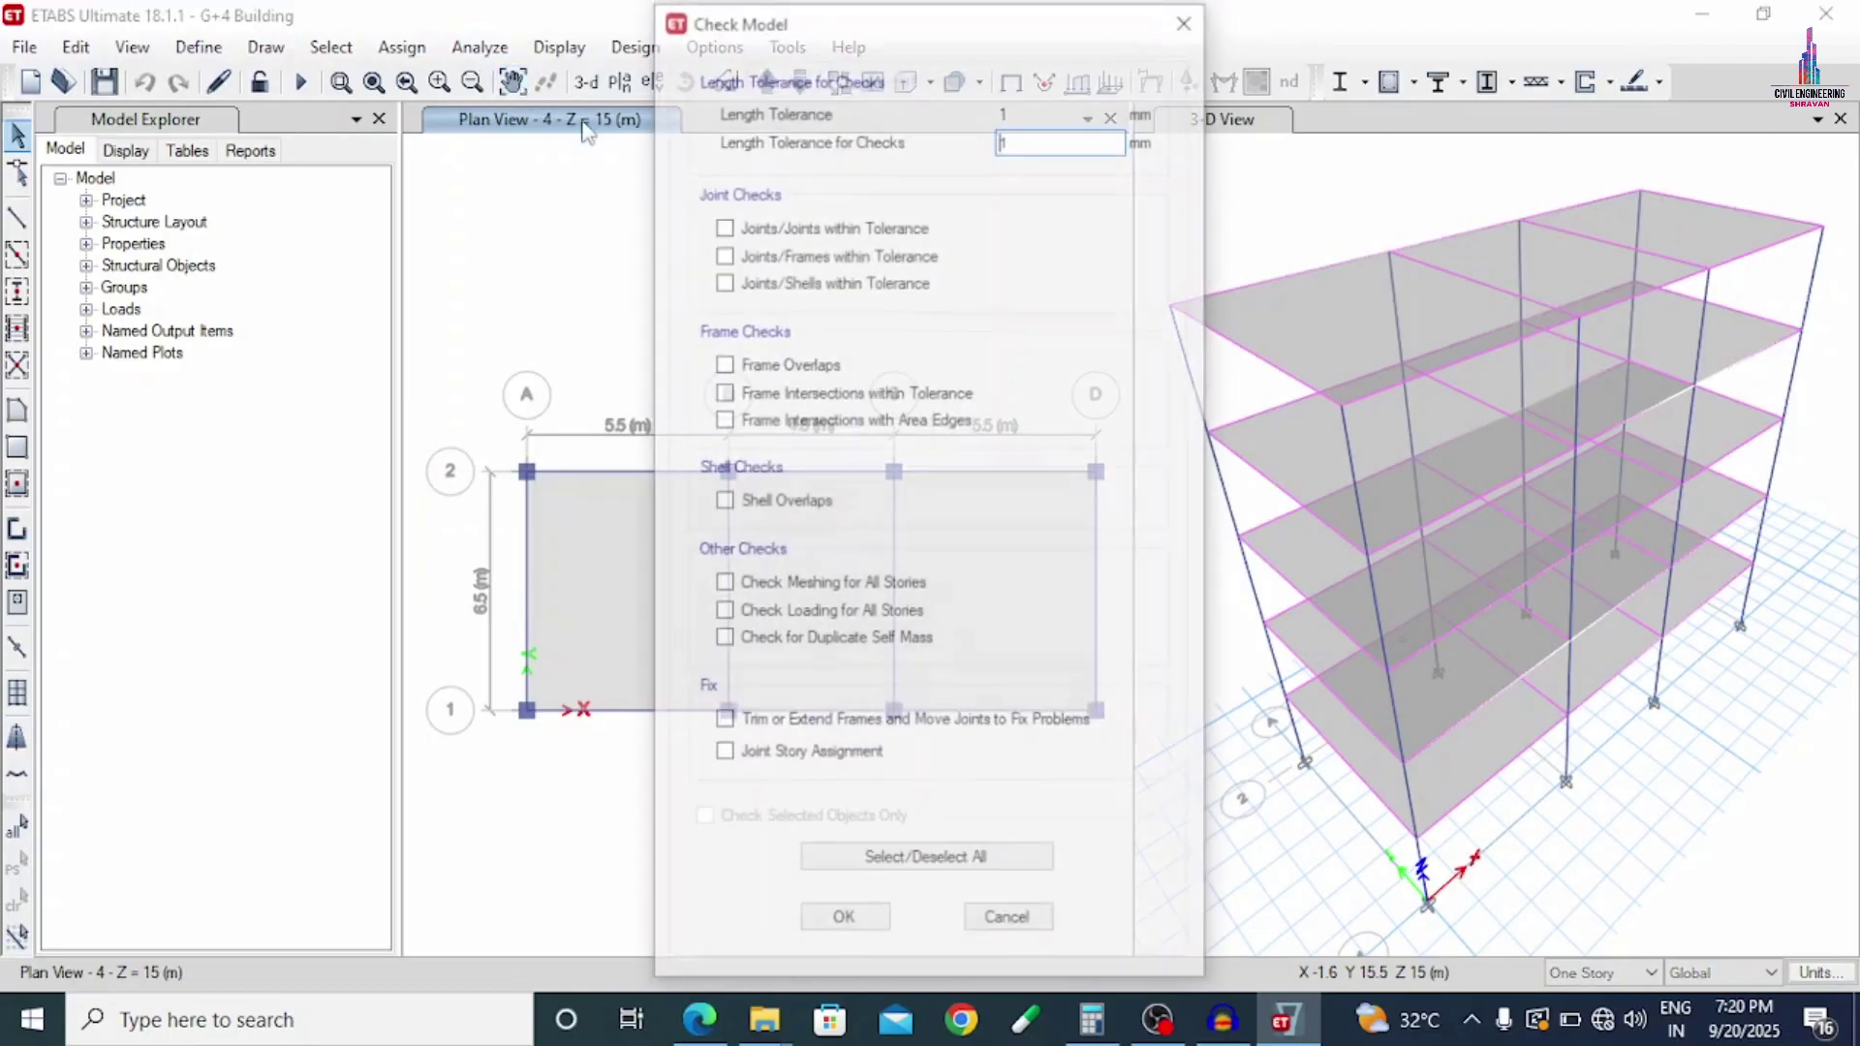
{"action": "left_click", "coordinate": [722, 224]}
{"action": "left_click", "coordinate": [722, 253]}
{"action": "left_click", "coordinate": [722, 280]}
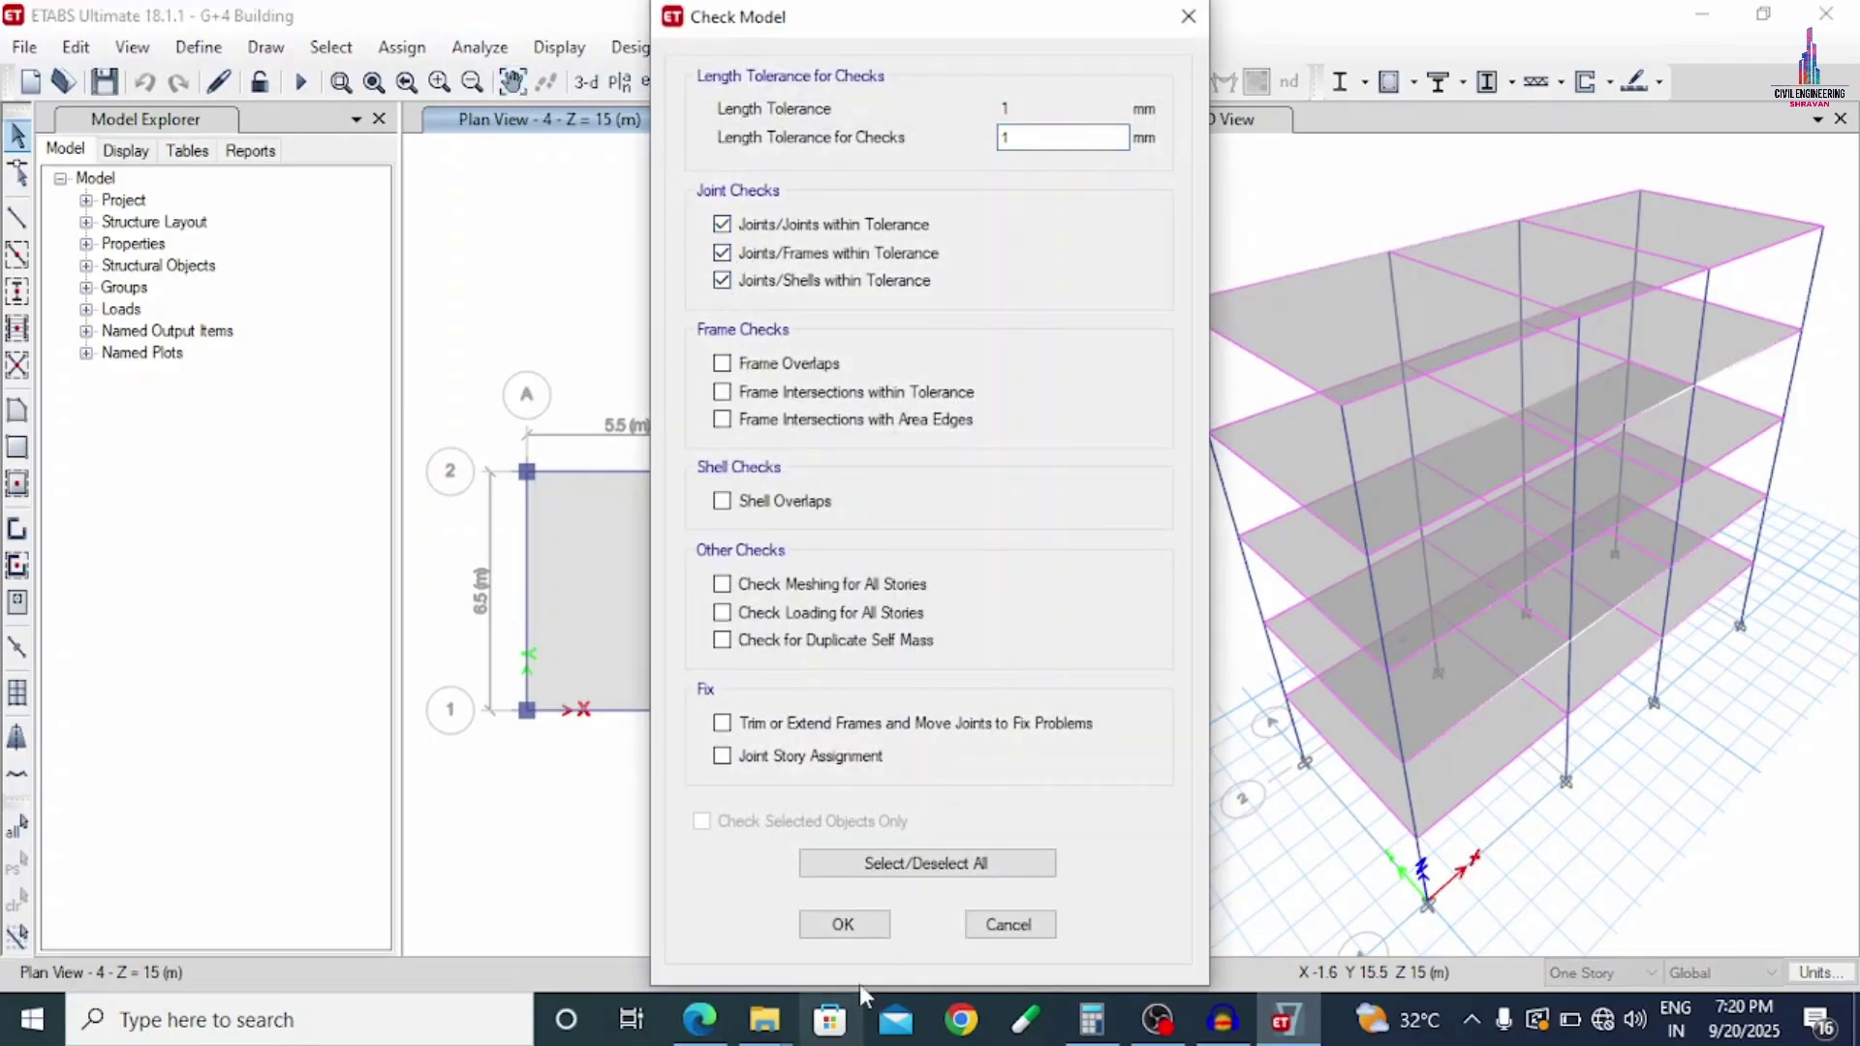
{"action": "left_click", "coordinate": [843, 924]}
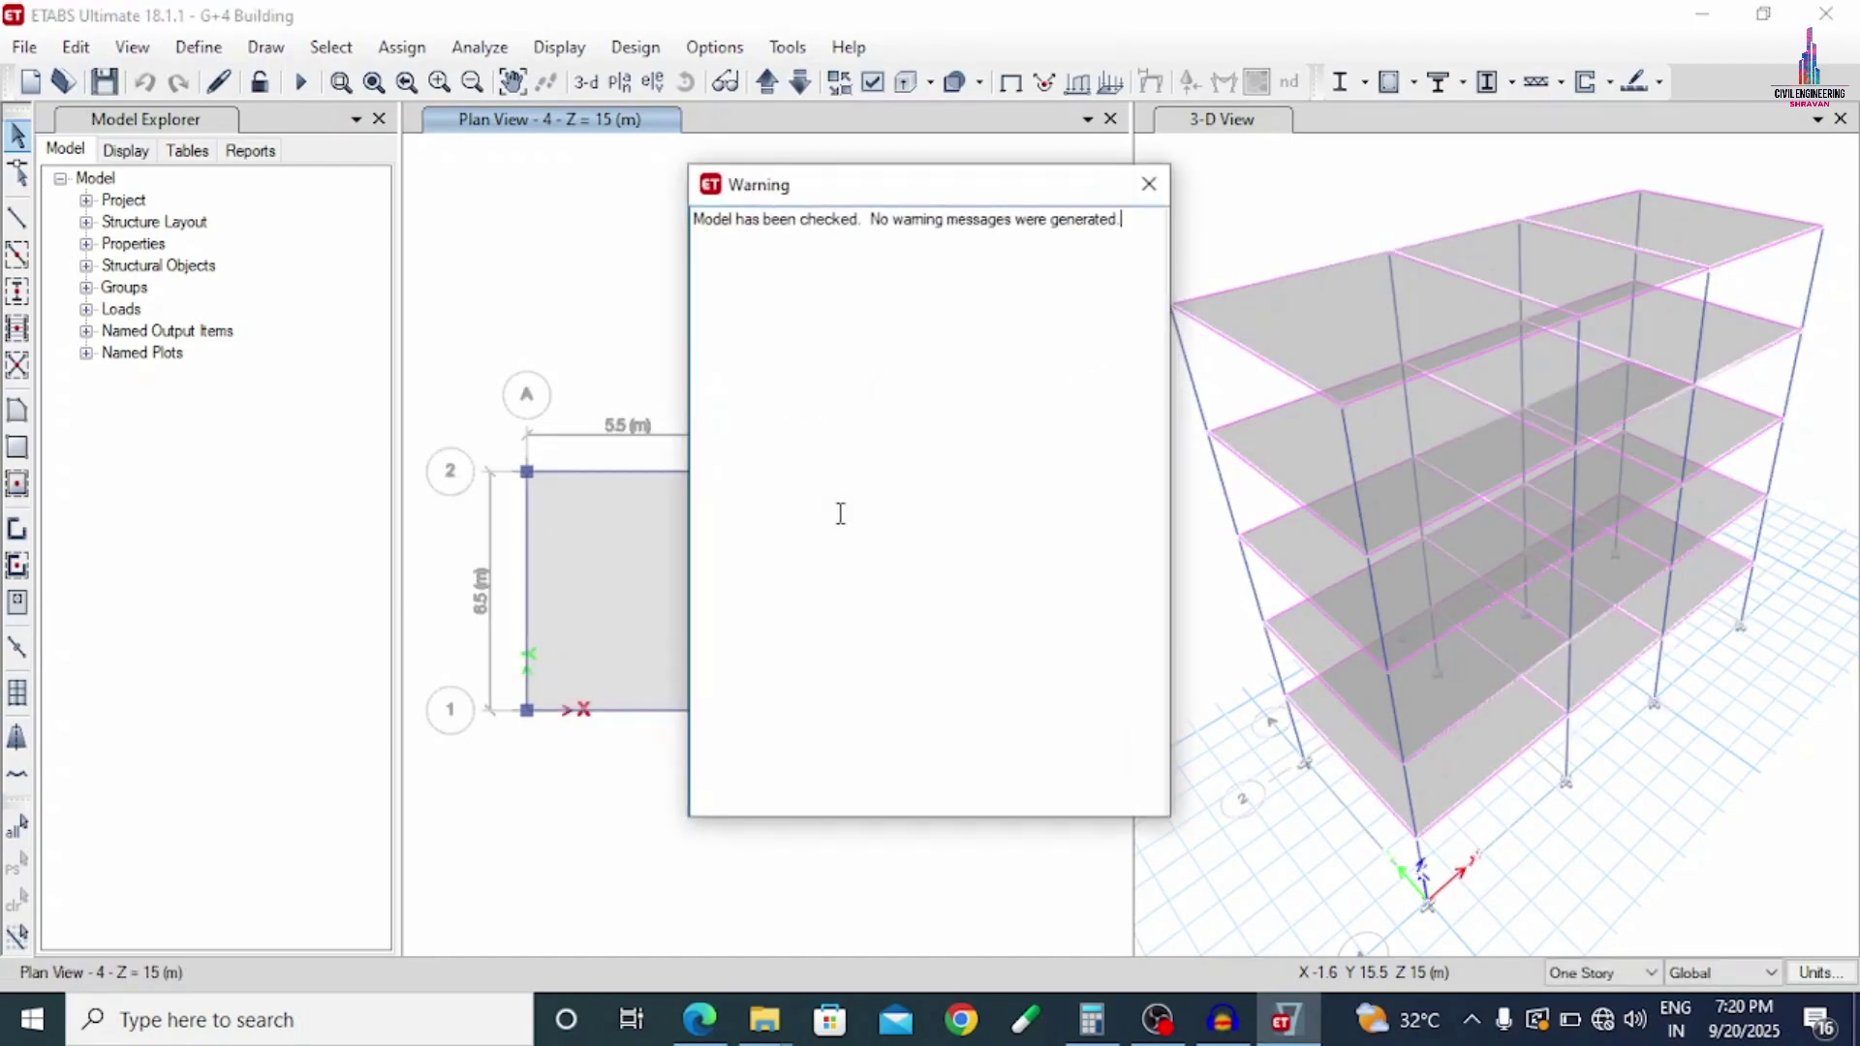
{"action": "left_click", "coordinate": [1150, 184]}
Step: Run the structural analysis of the building model
{"action": "left_click", "coordinate": [454, 47]}
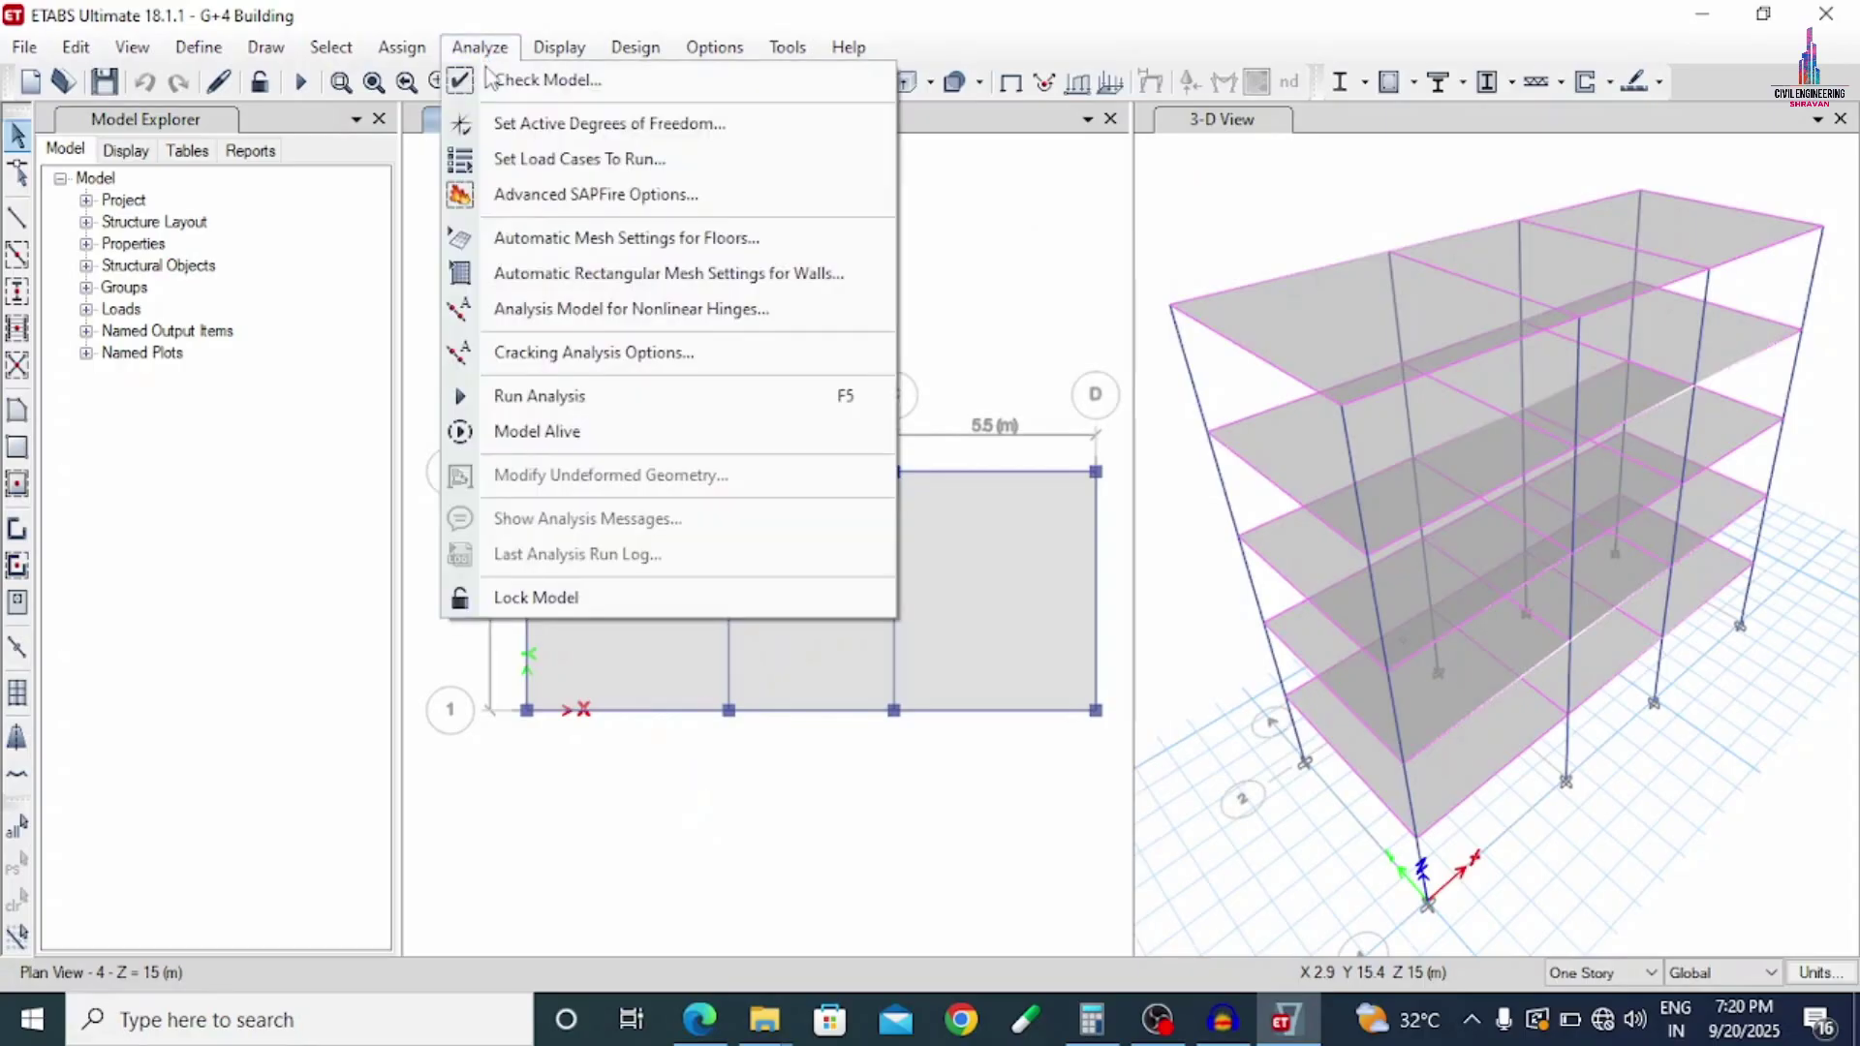
{"action": "left_click", "coordinate": [560, 415]}
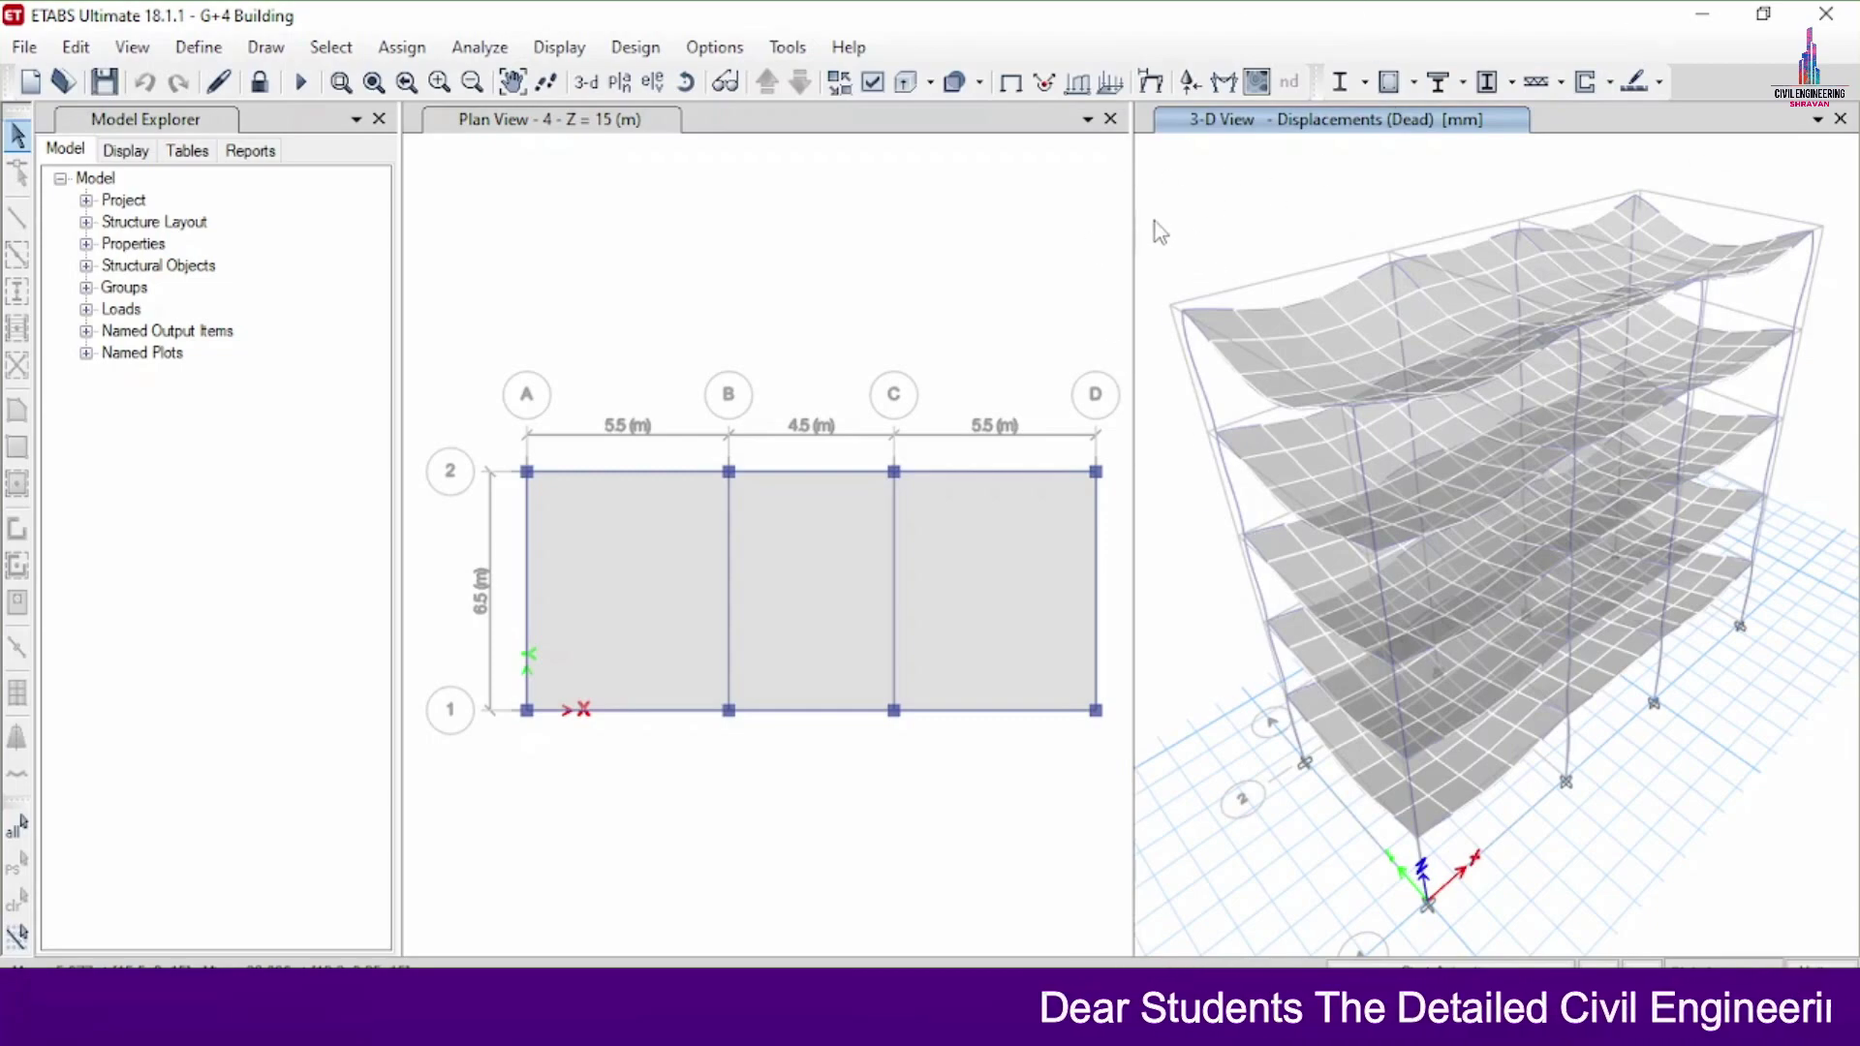
Step: Display the frame Shear 2-2 and Moment 3-3 diagrams for combination DCon2 in the 3-D view
{"action": "left_click", "coordinate": [560, 46]}
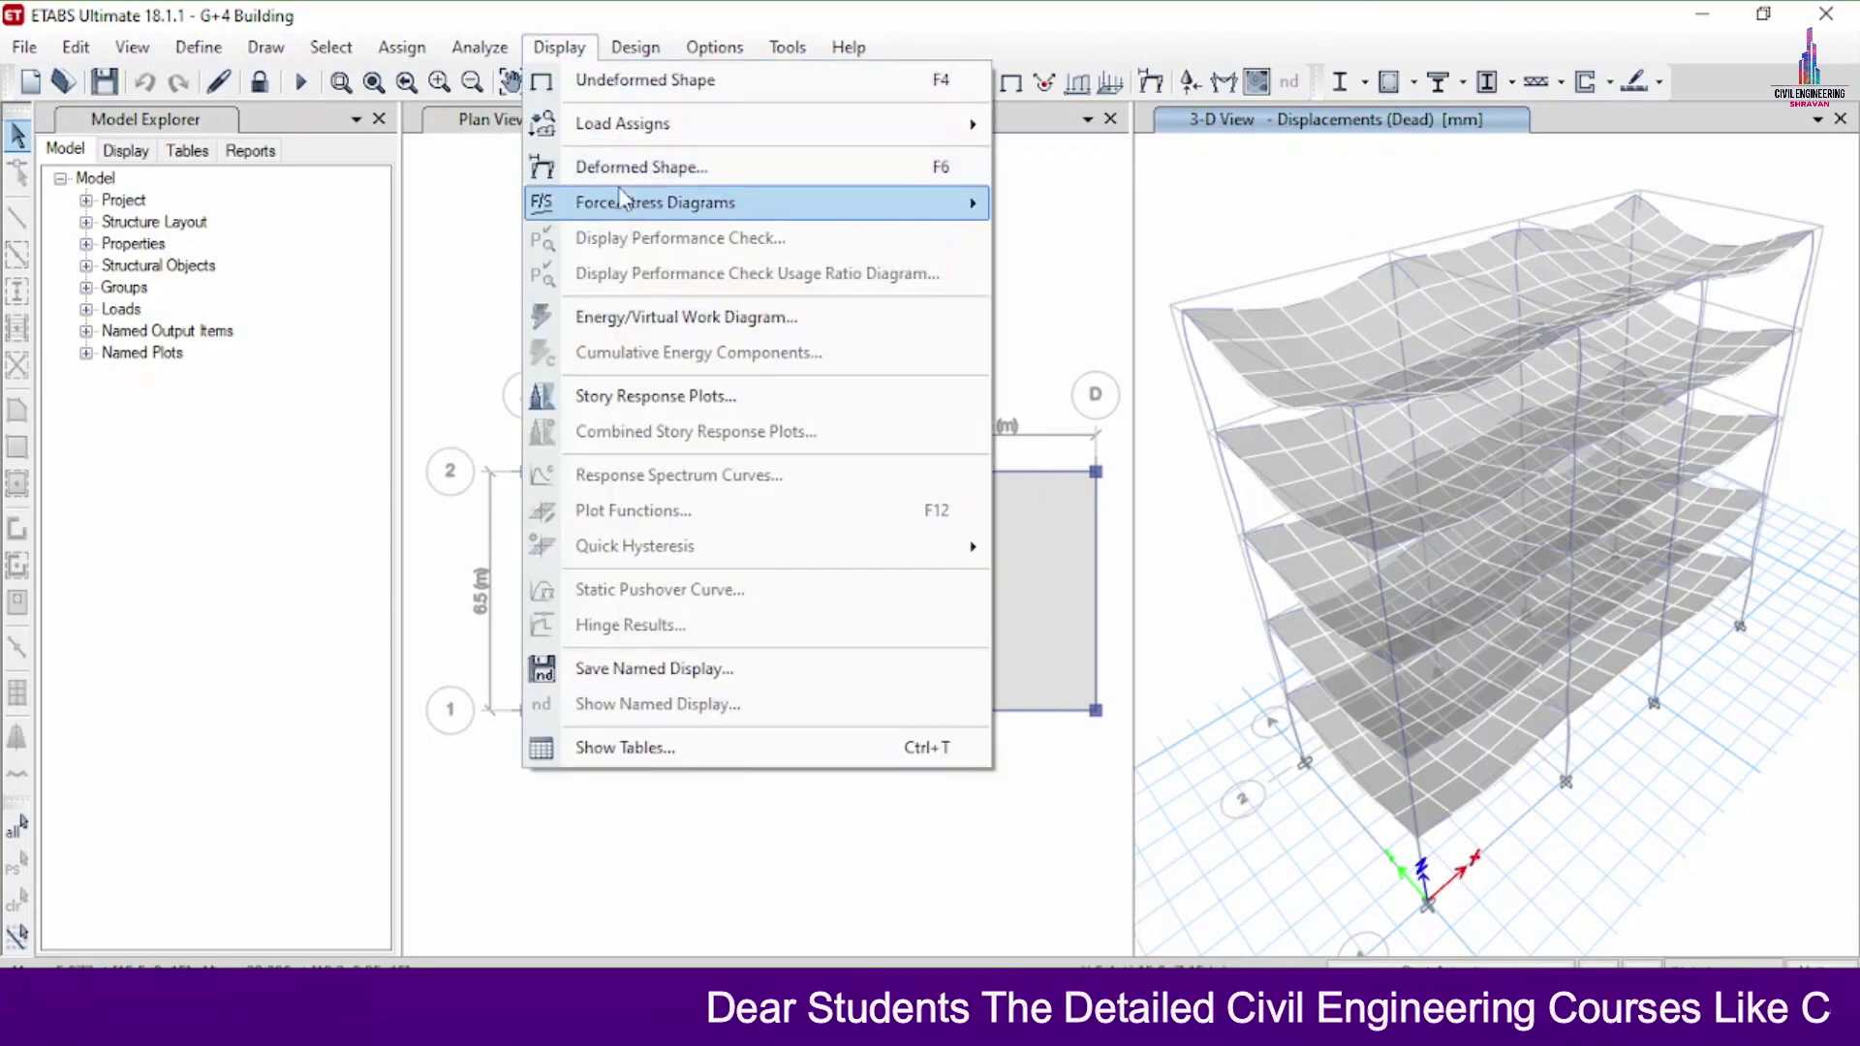
{"action": "mouse_move", "coordinate": [620, 199]}
{"action": "left_click", "coordinate": [1066, 280]}
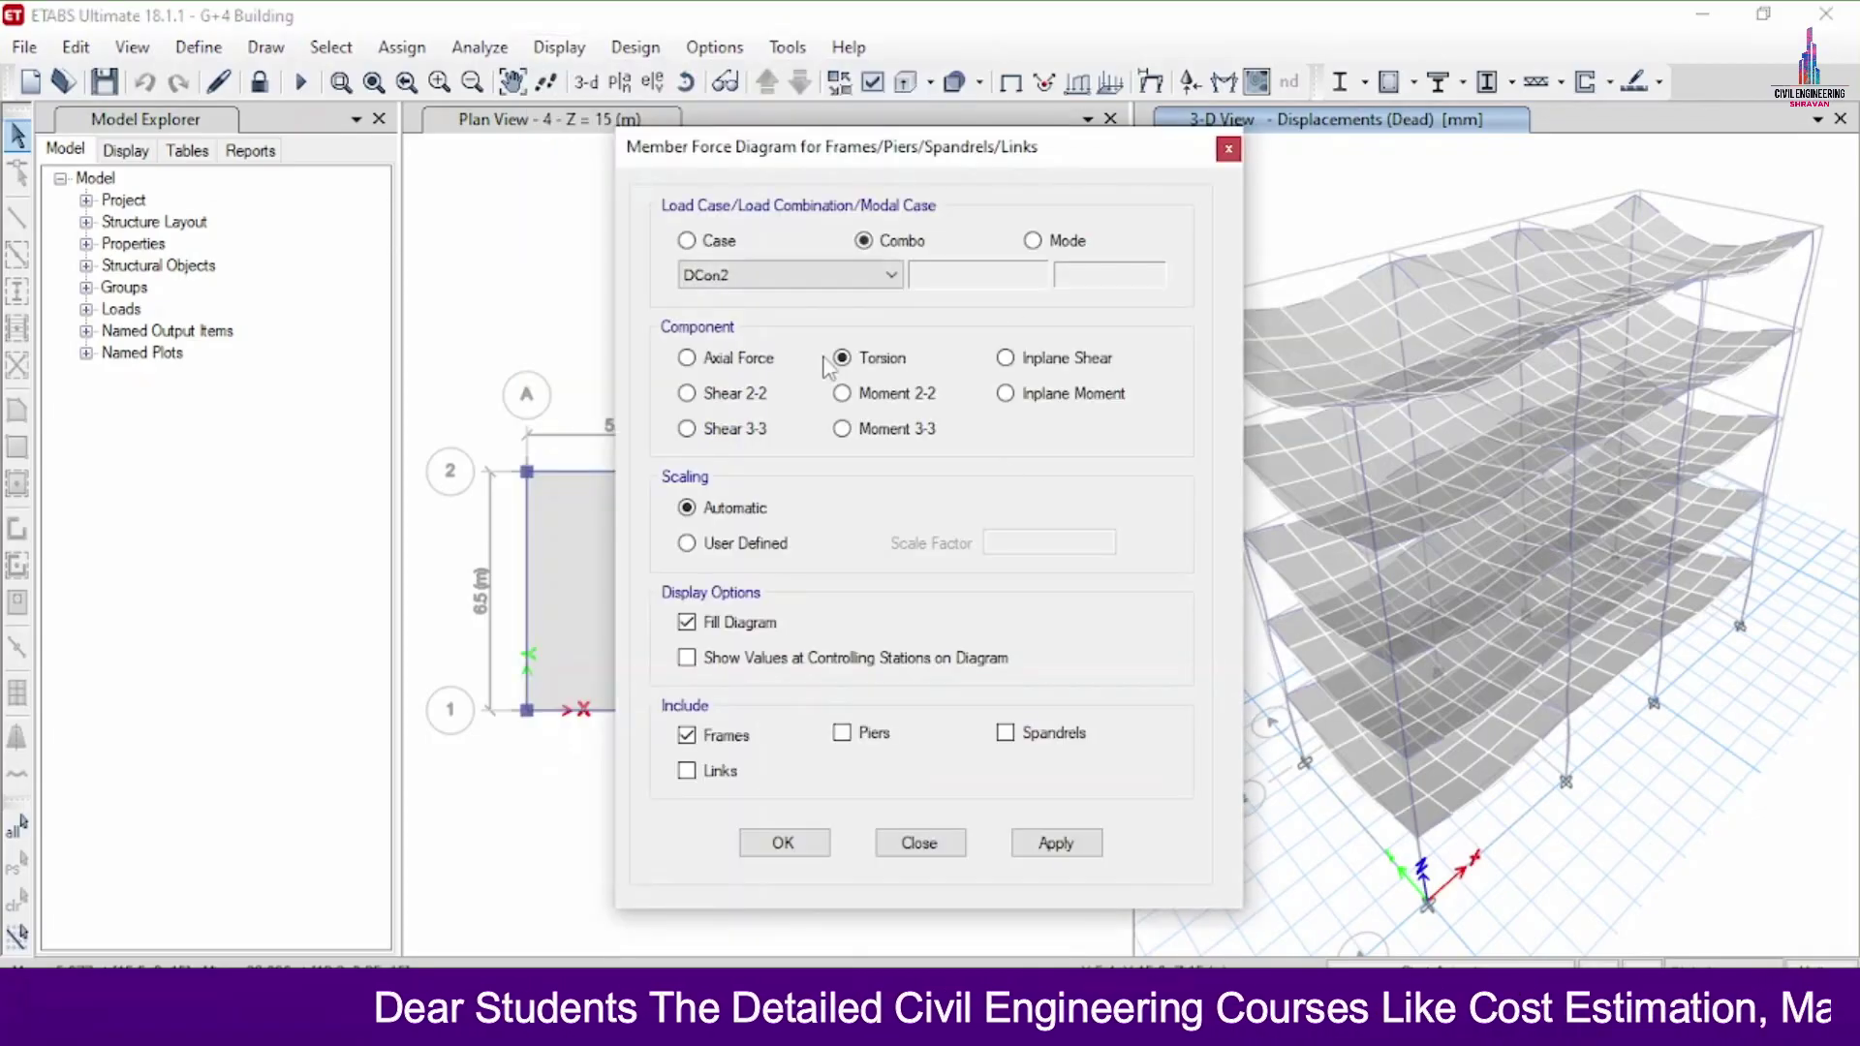
{"action": "left_click", "coordinate": [717, 397]}
{"action": "left_click", "coordinate": [1081, 846]}
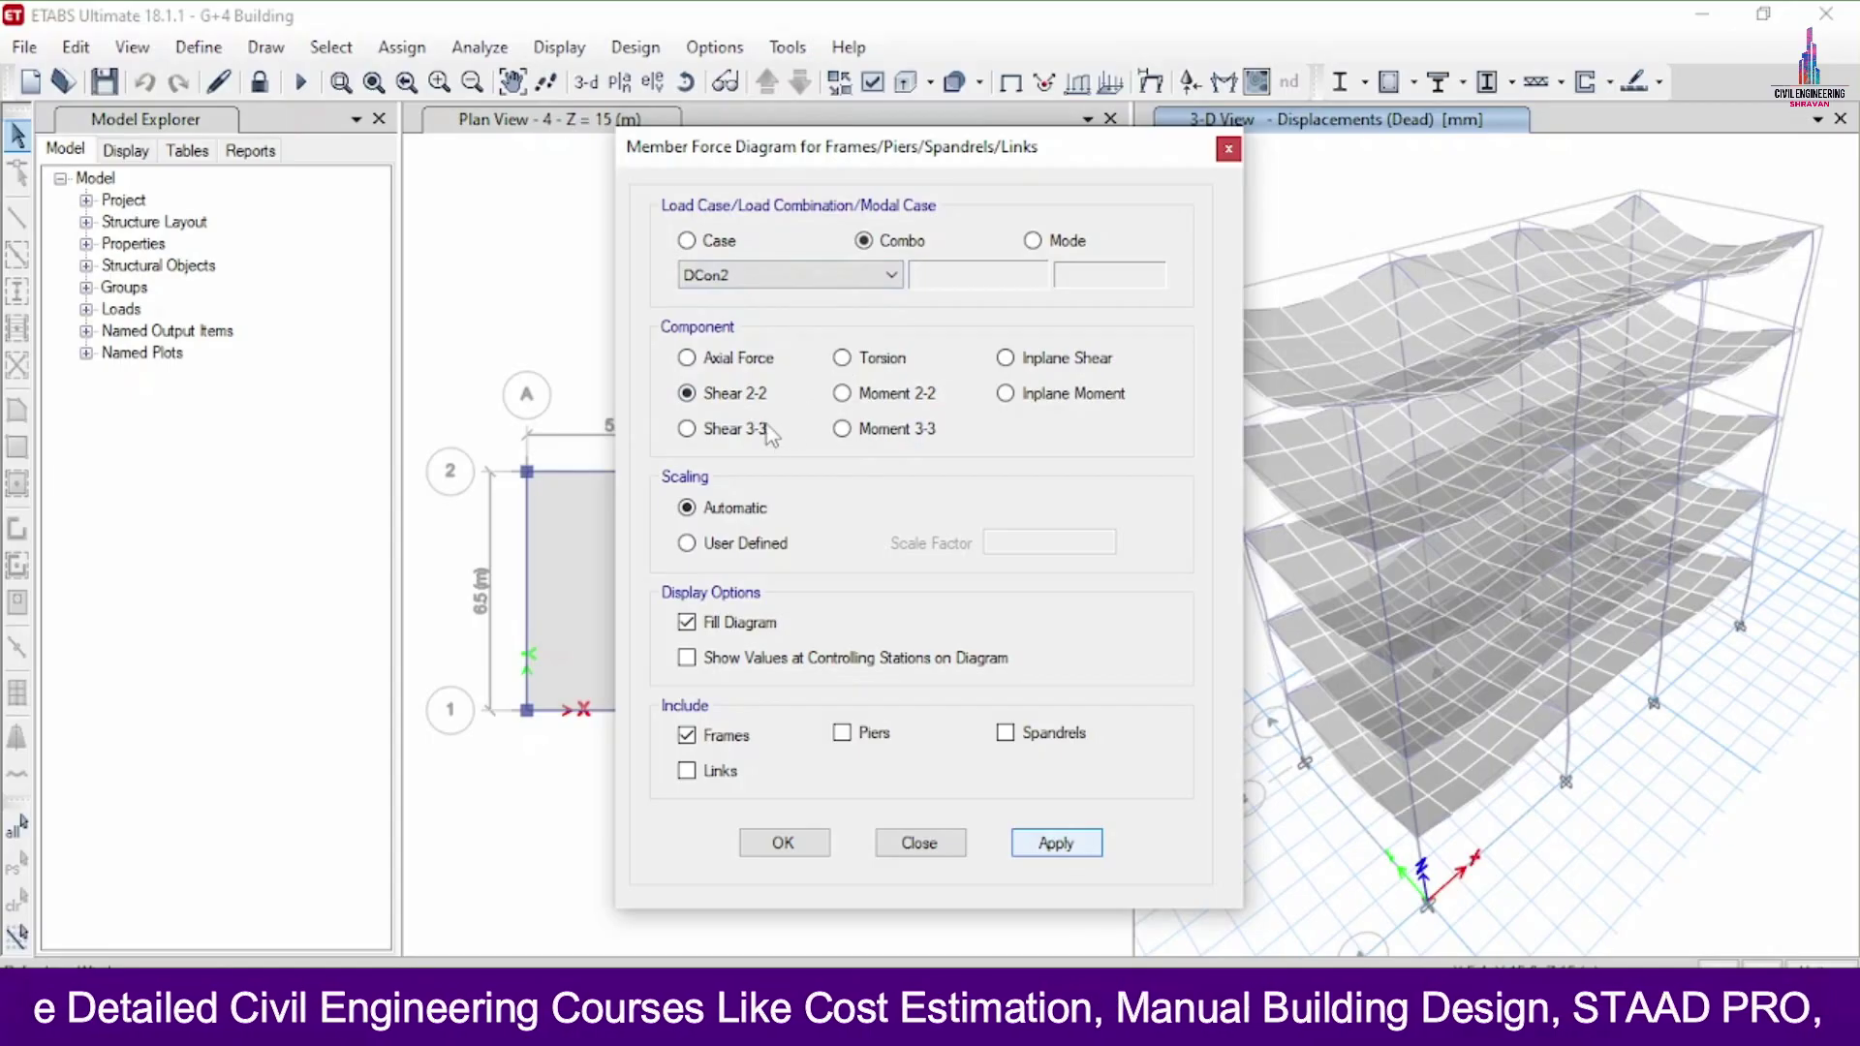
{"action": "left_click", "coordinate": [897, 430]}
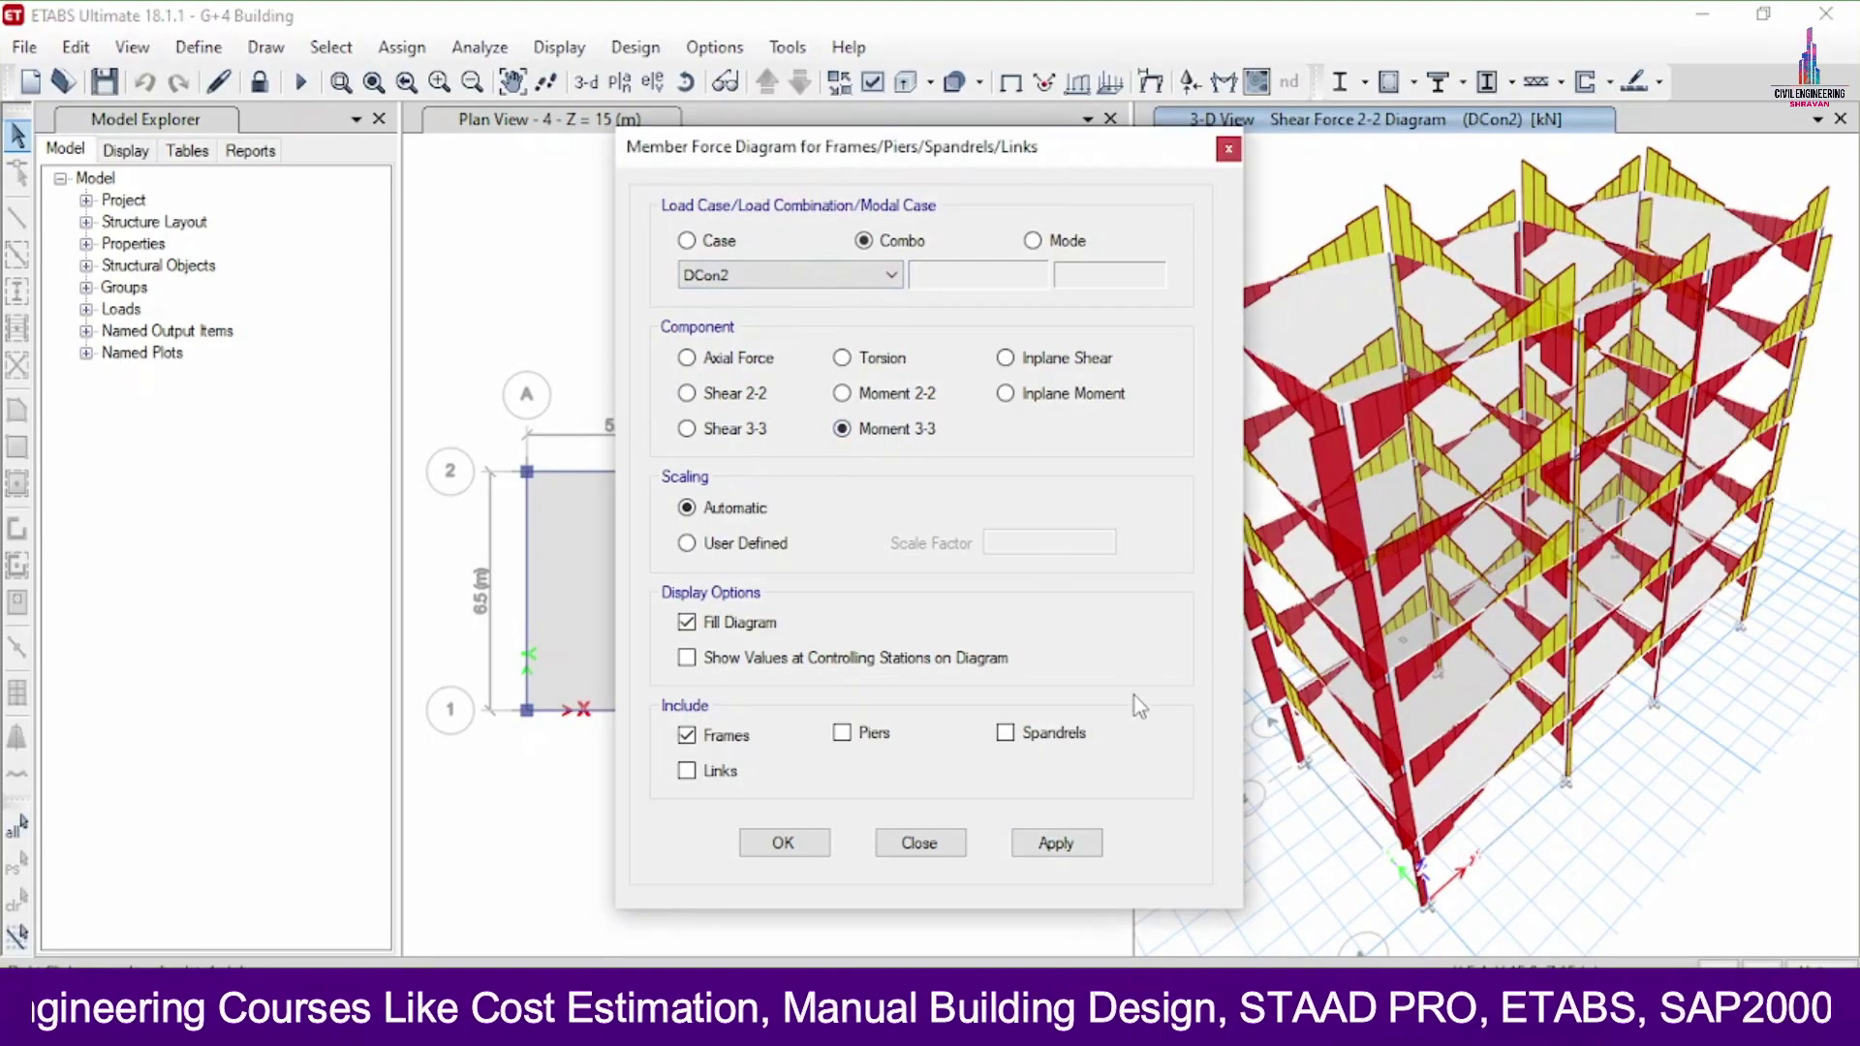
{"action": "left_click", "coordinate": [936, 846]}
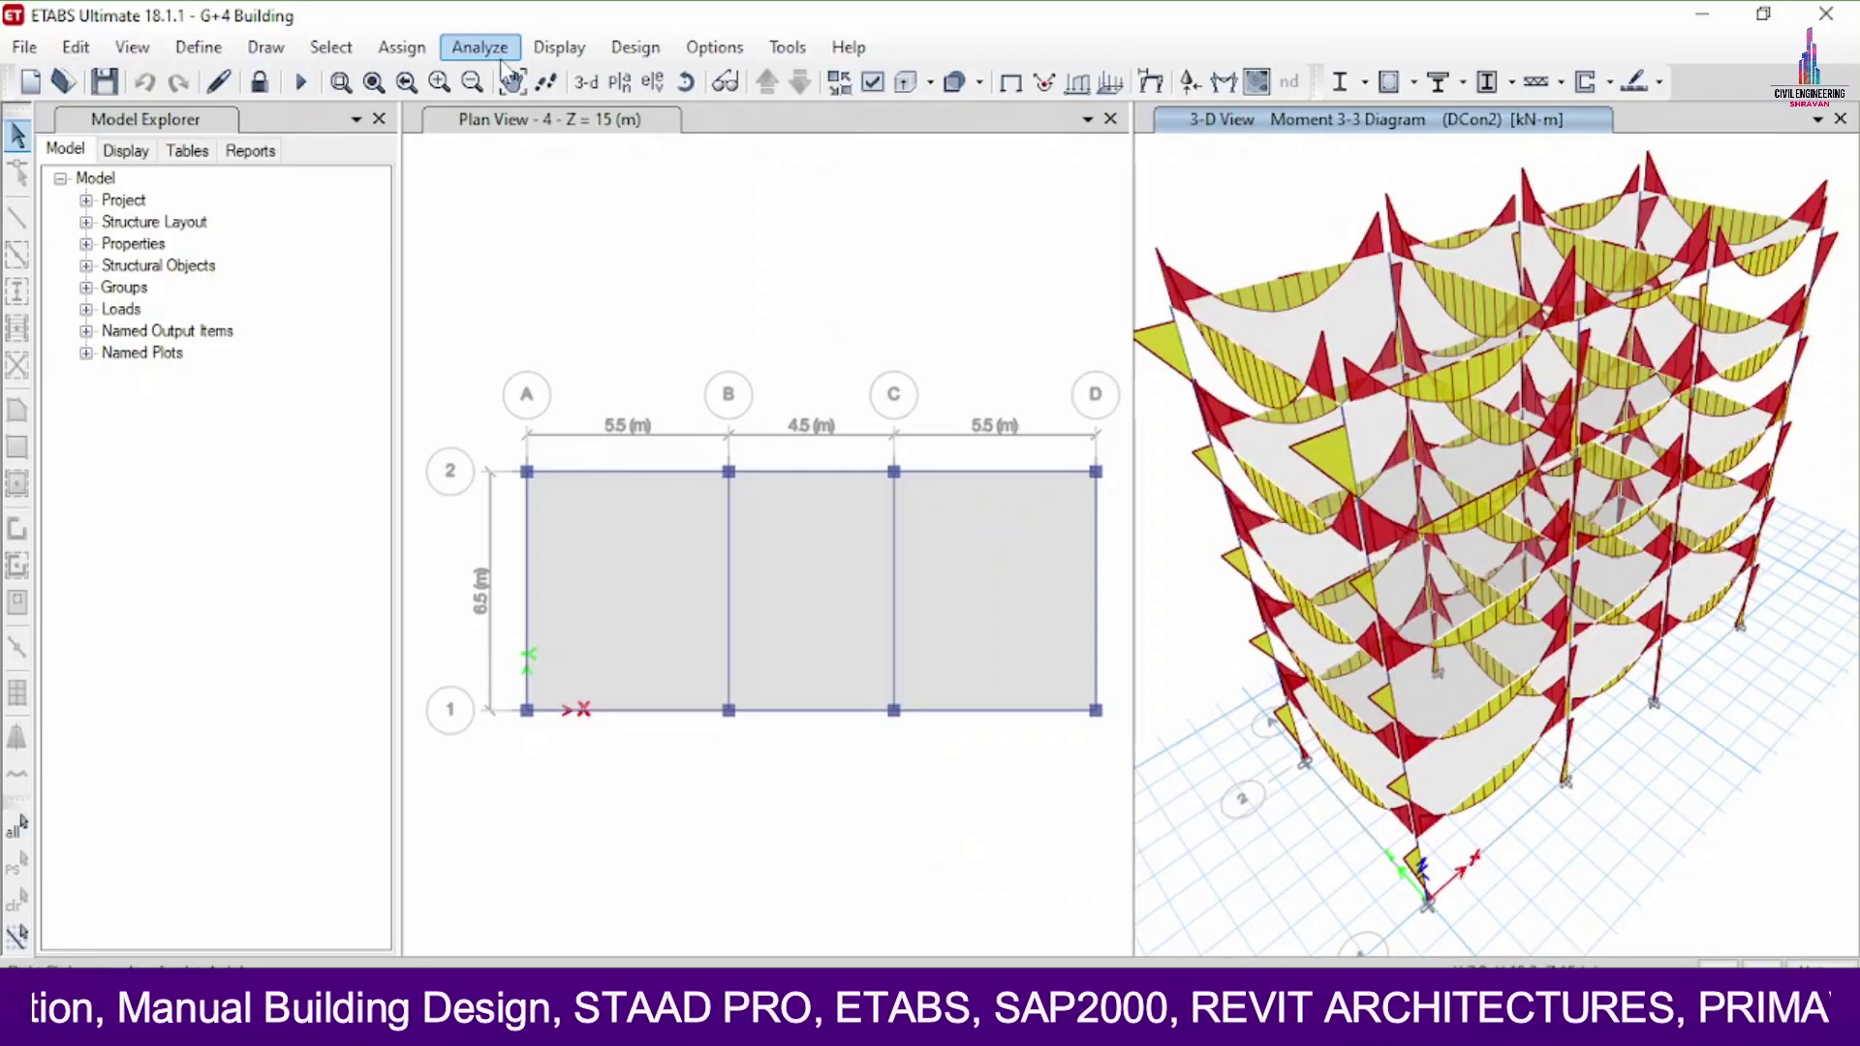
Step: Display the building's deformed shape for the Dead load case with automatic scaling in the 3-D view
{"action": "left_click", "coordinate": [585, 51]}
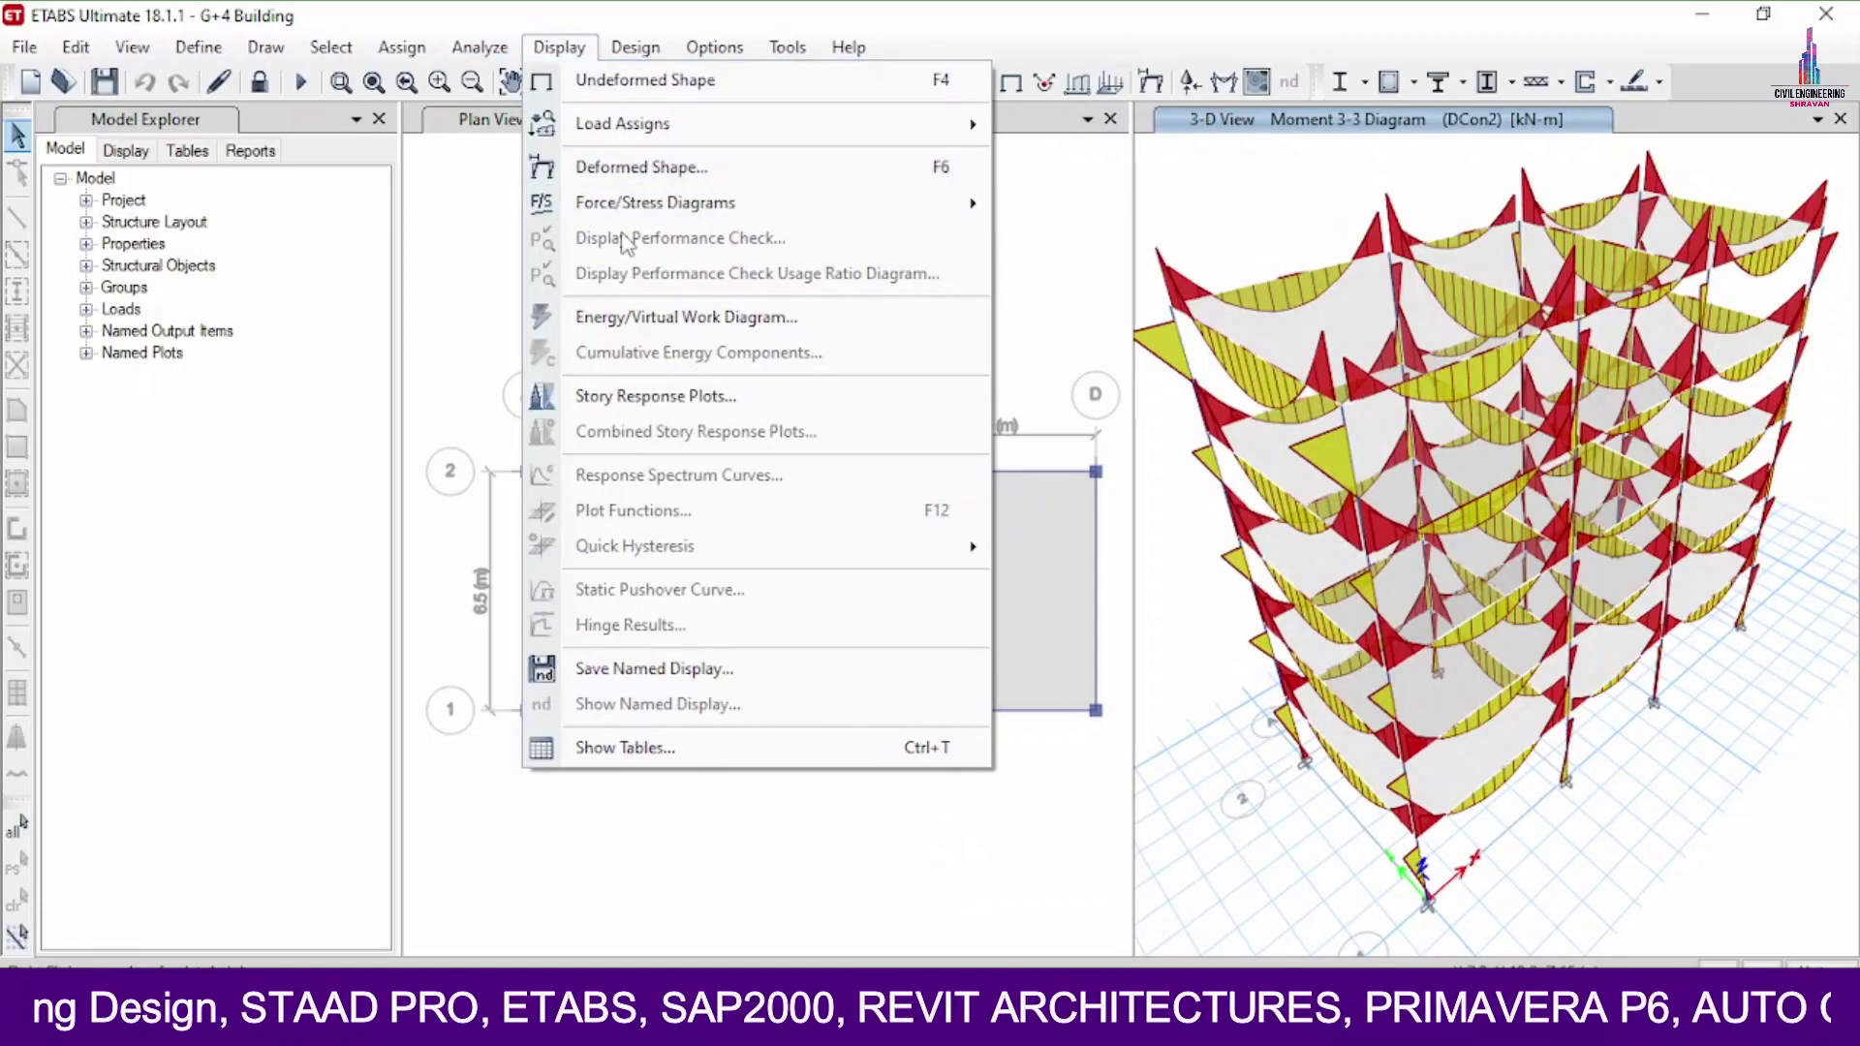
{"action": "left_click", "coordinate": [643, 167]}
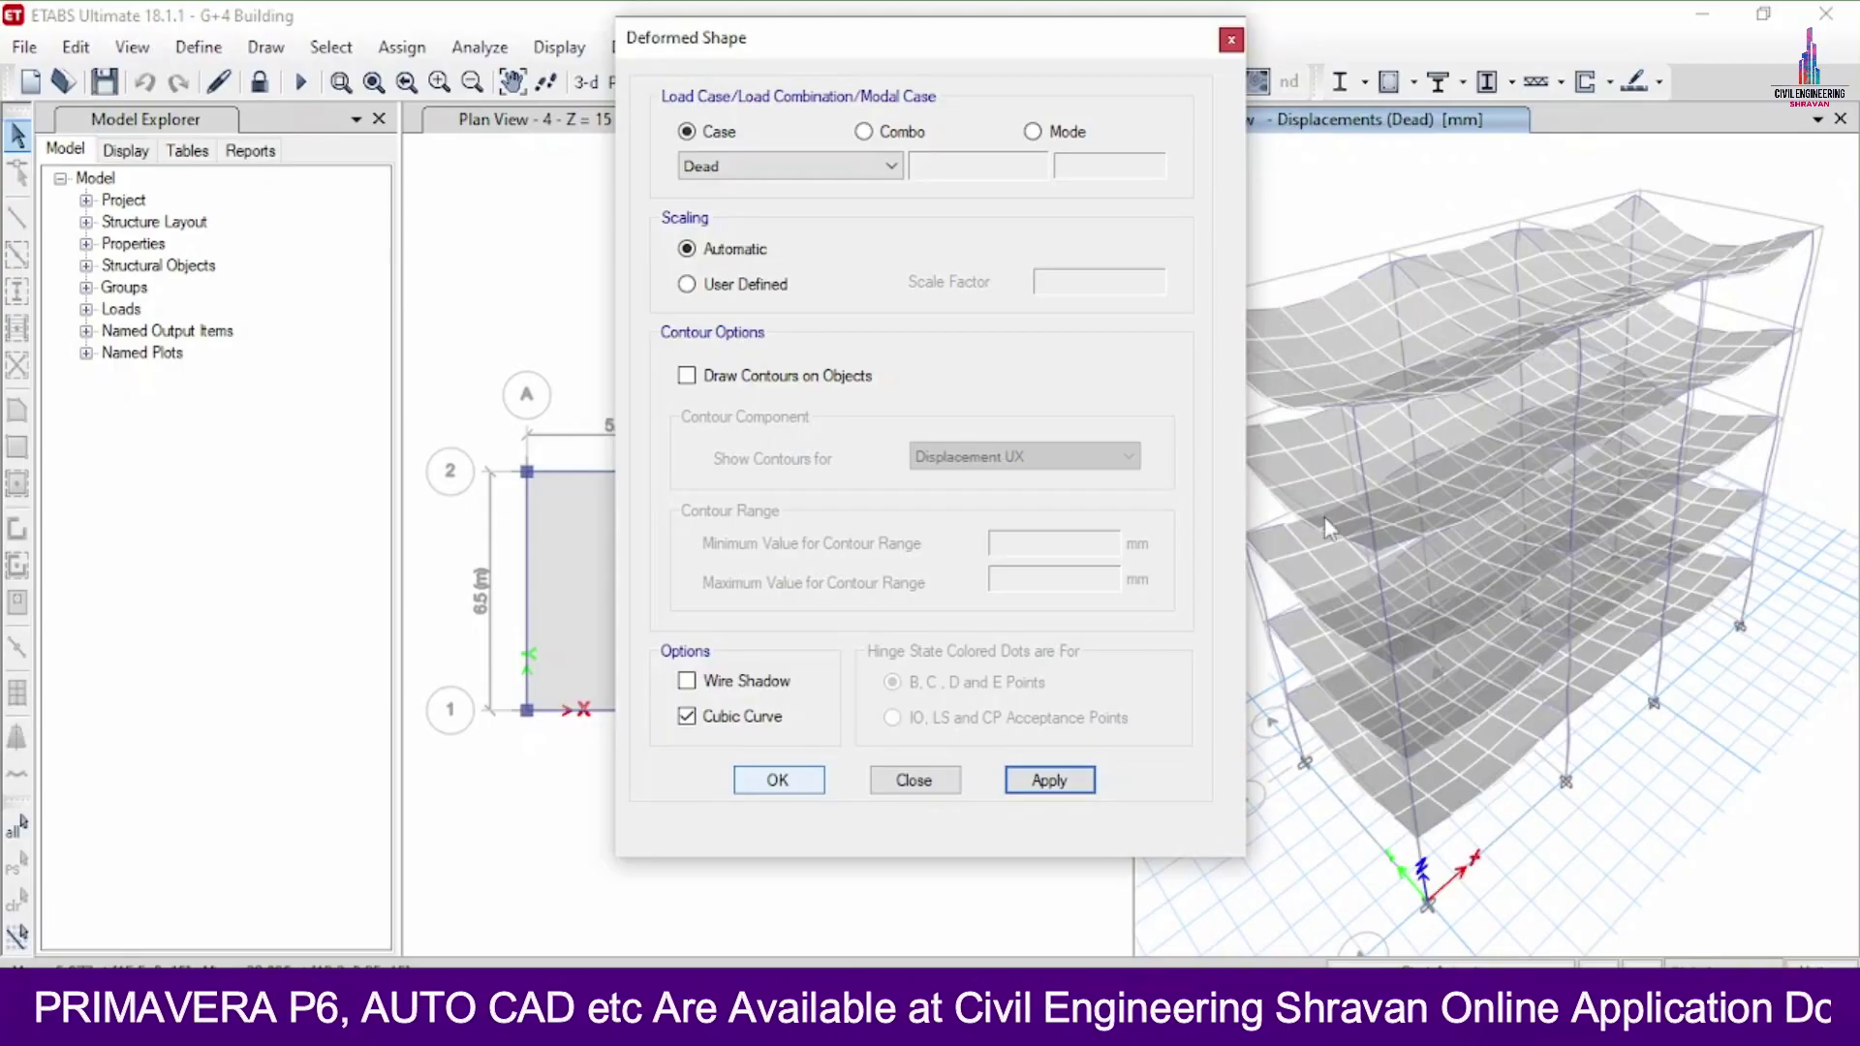
{"action": "key", "text": "Escape"}
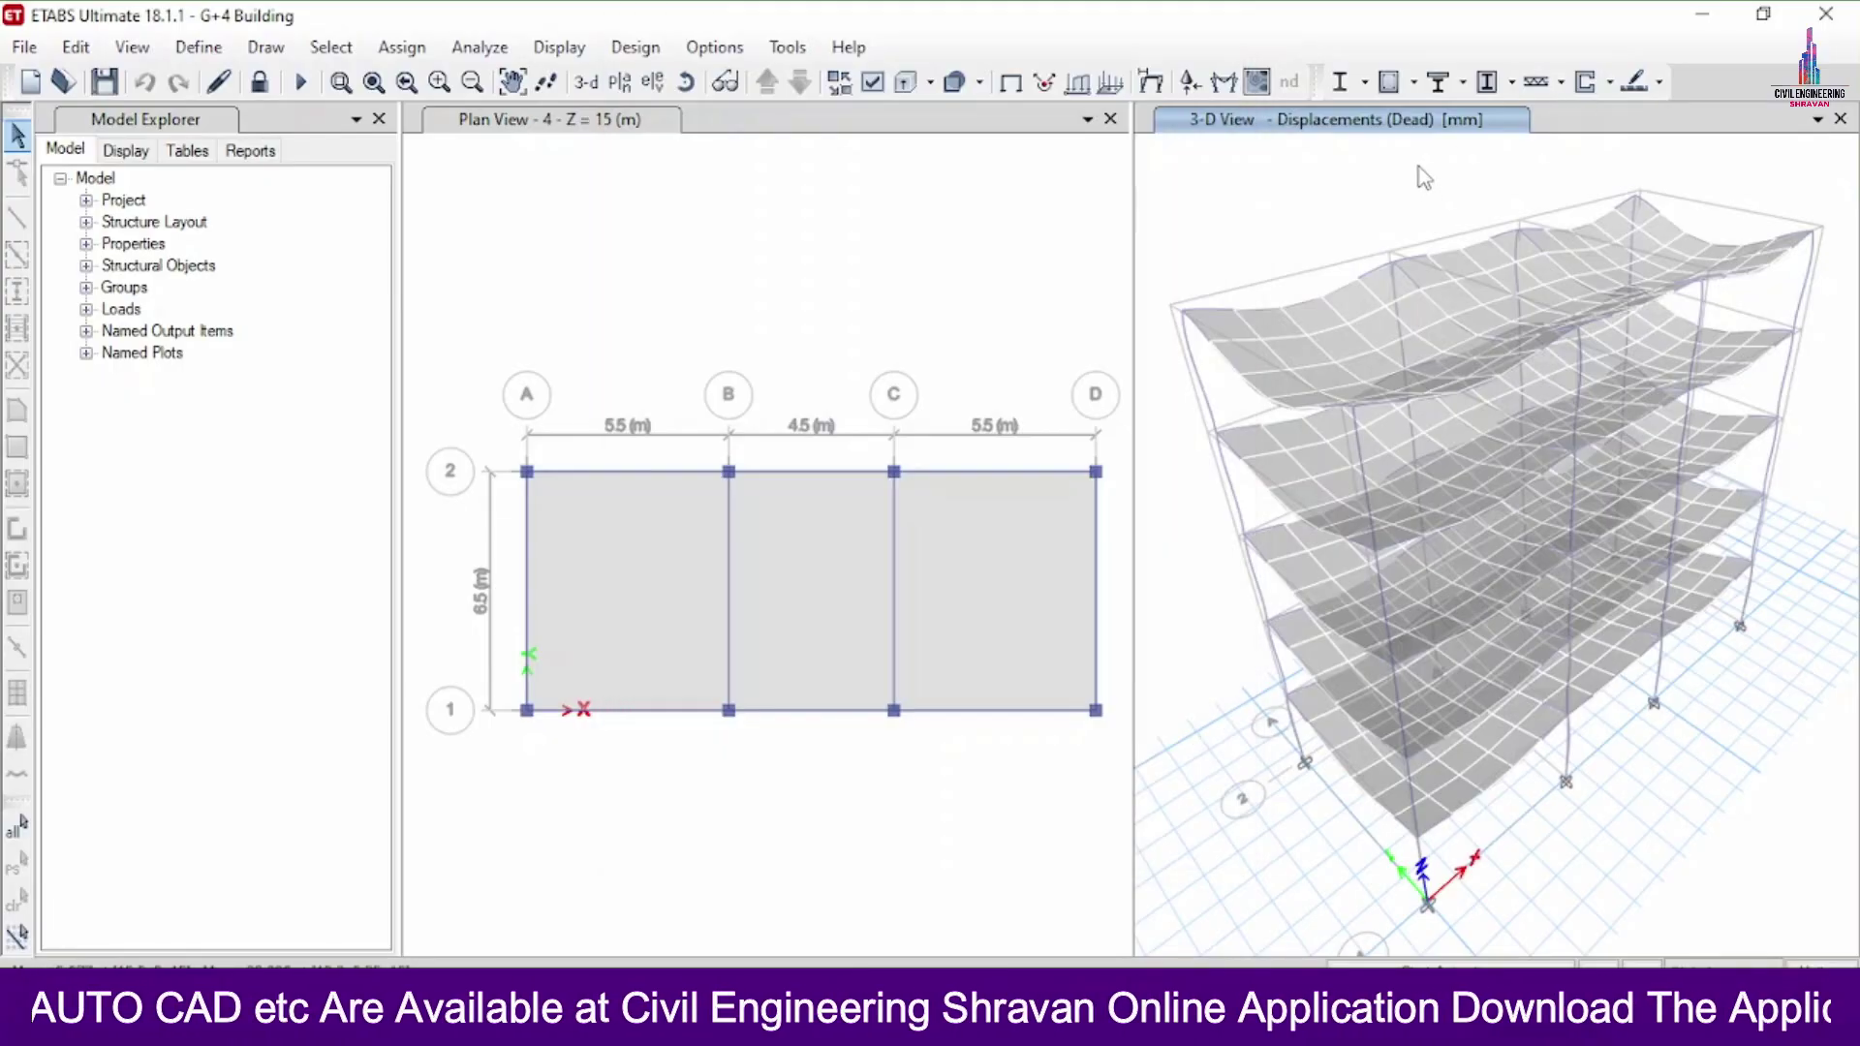
Step: Review the concrete frame design preferences and accept them with IS 456:2000 as the design code
{"action": "left_click", "coordinate": [623, 50]}
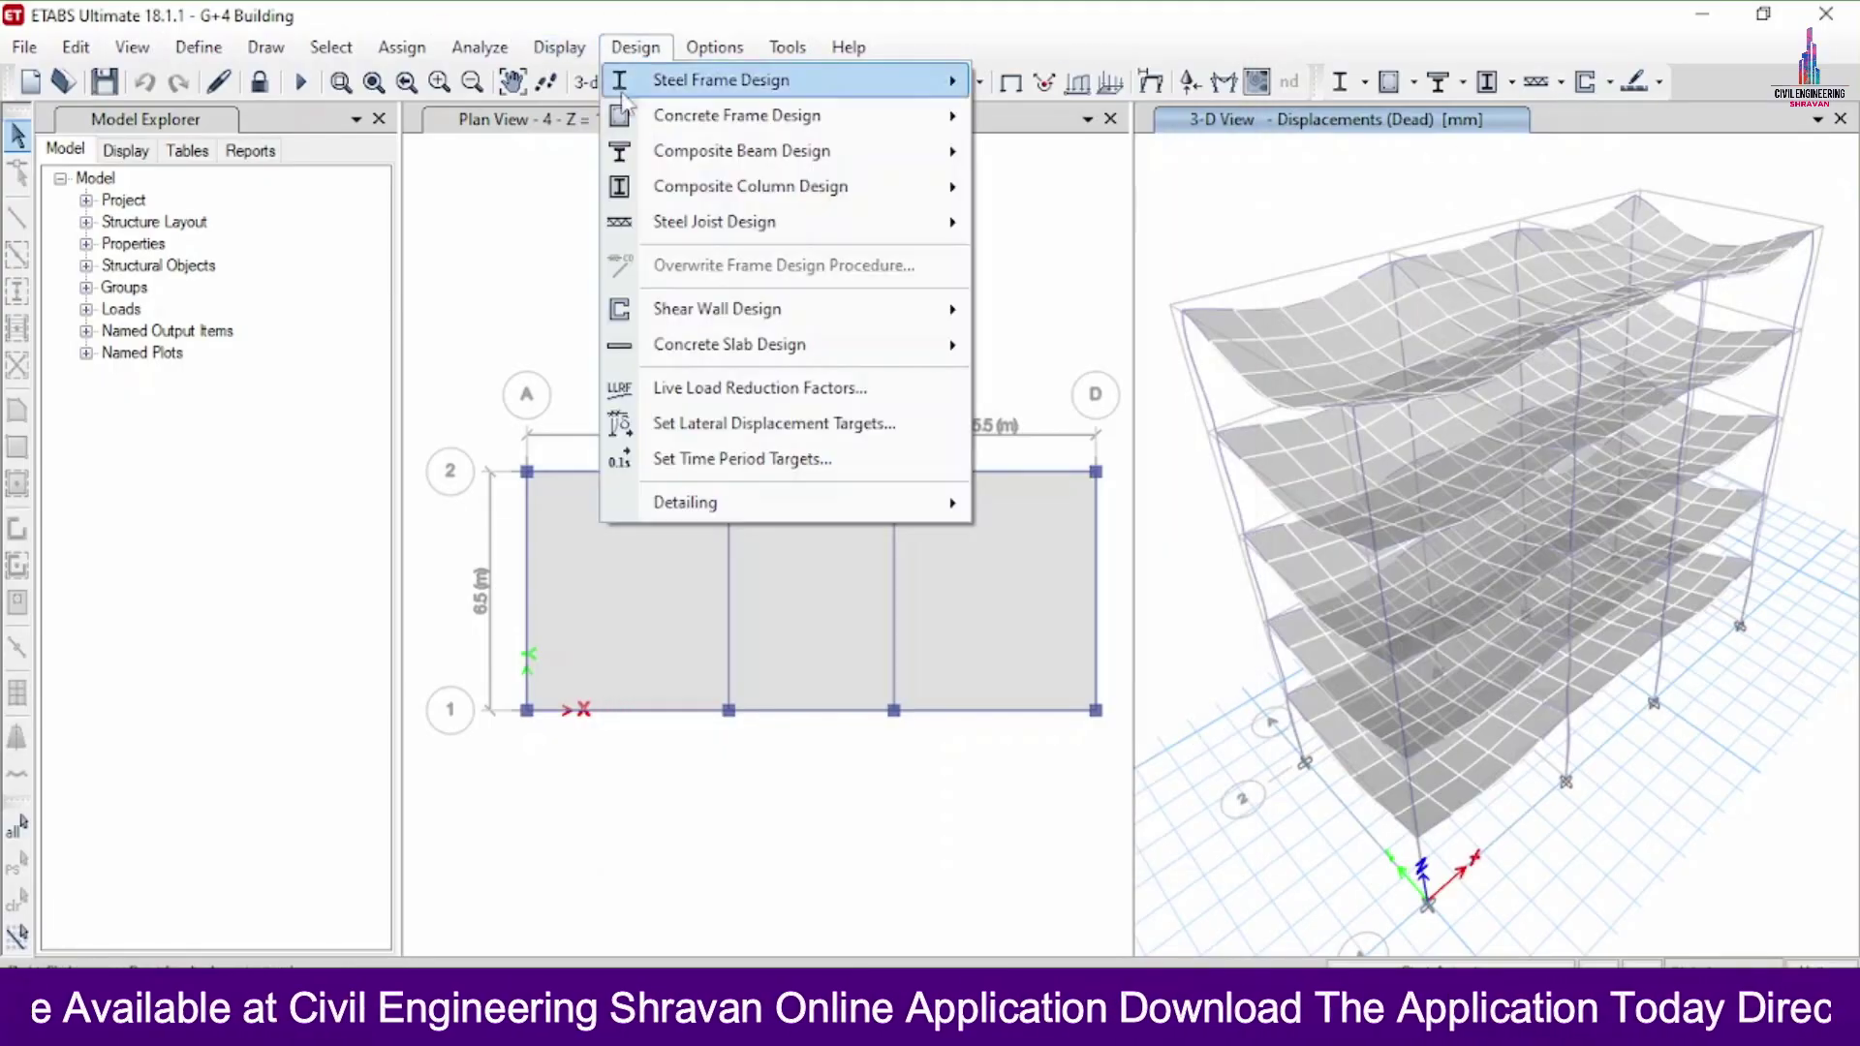
{"action": "mouse_move", "coordinate": [658, 118]}
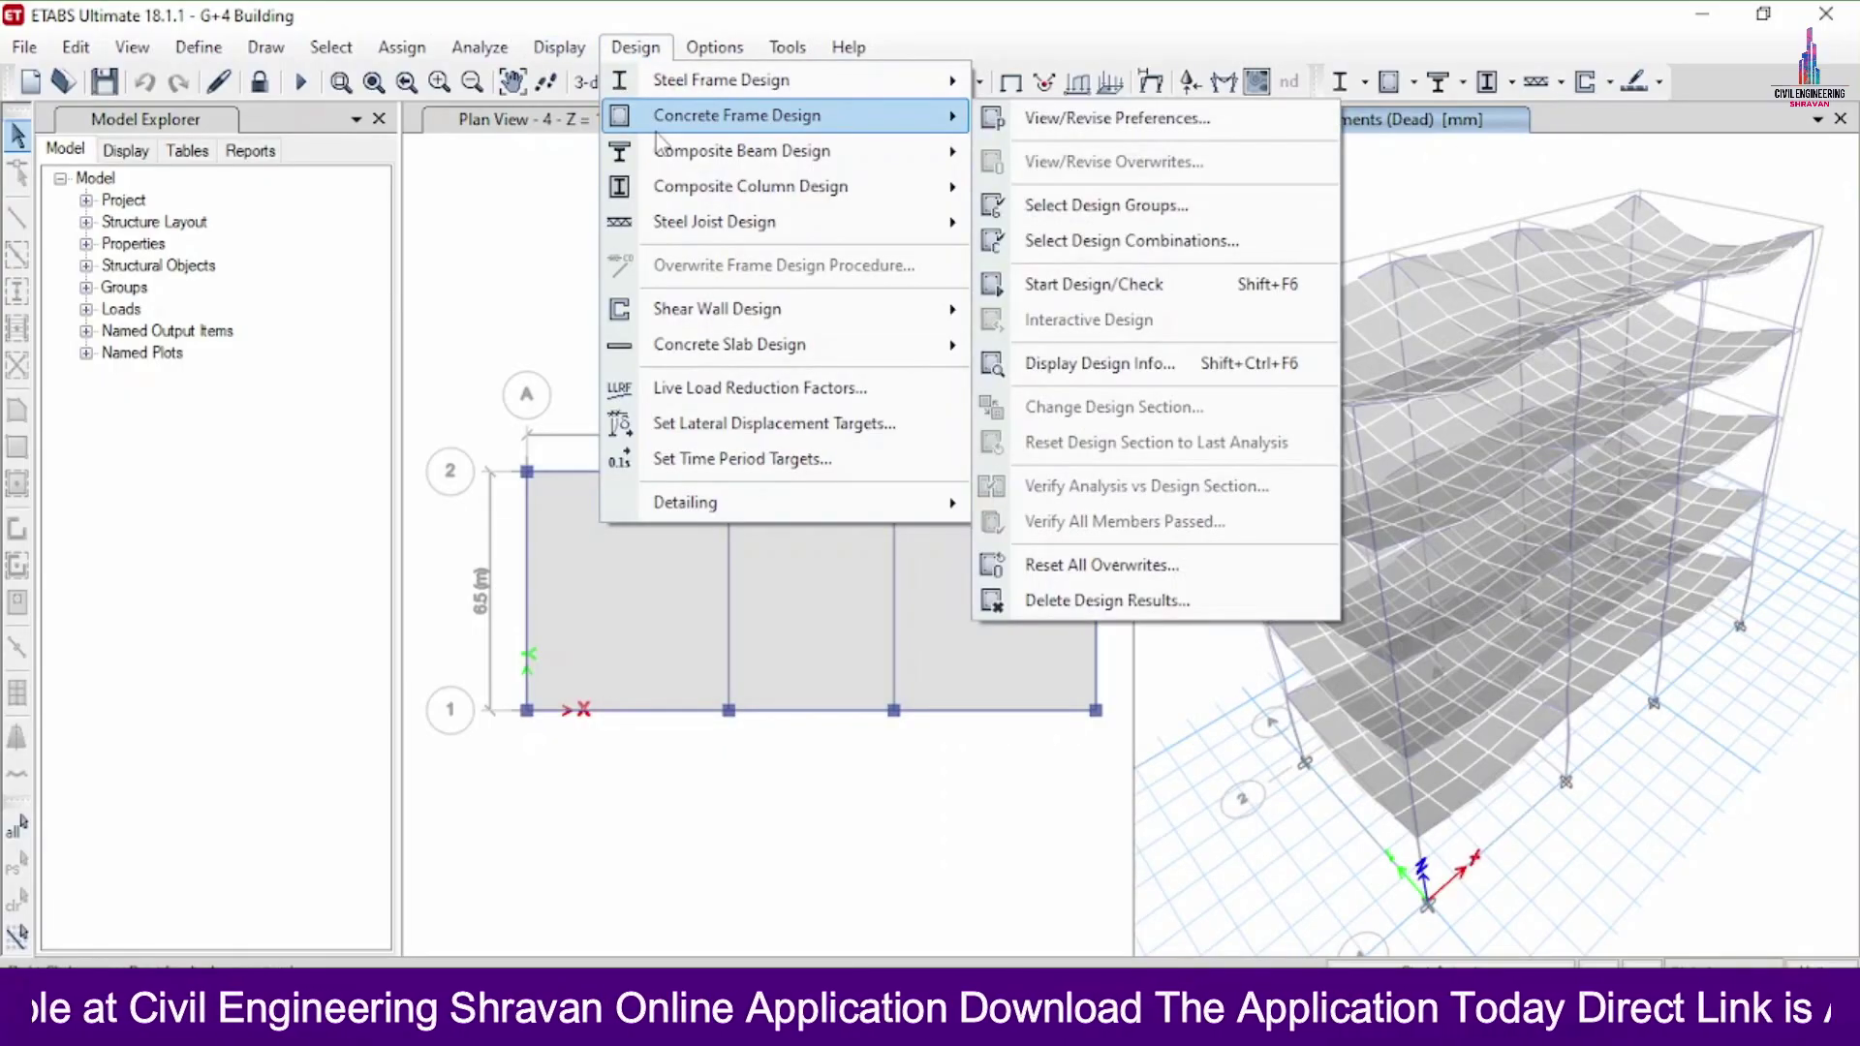
{"action": "left_click", "coordinate": [1180, 132]}
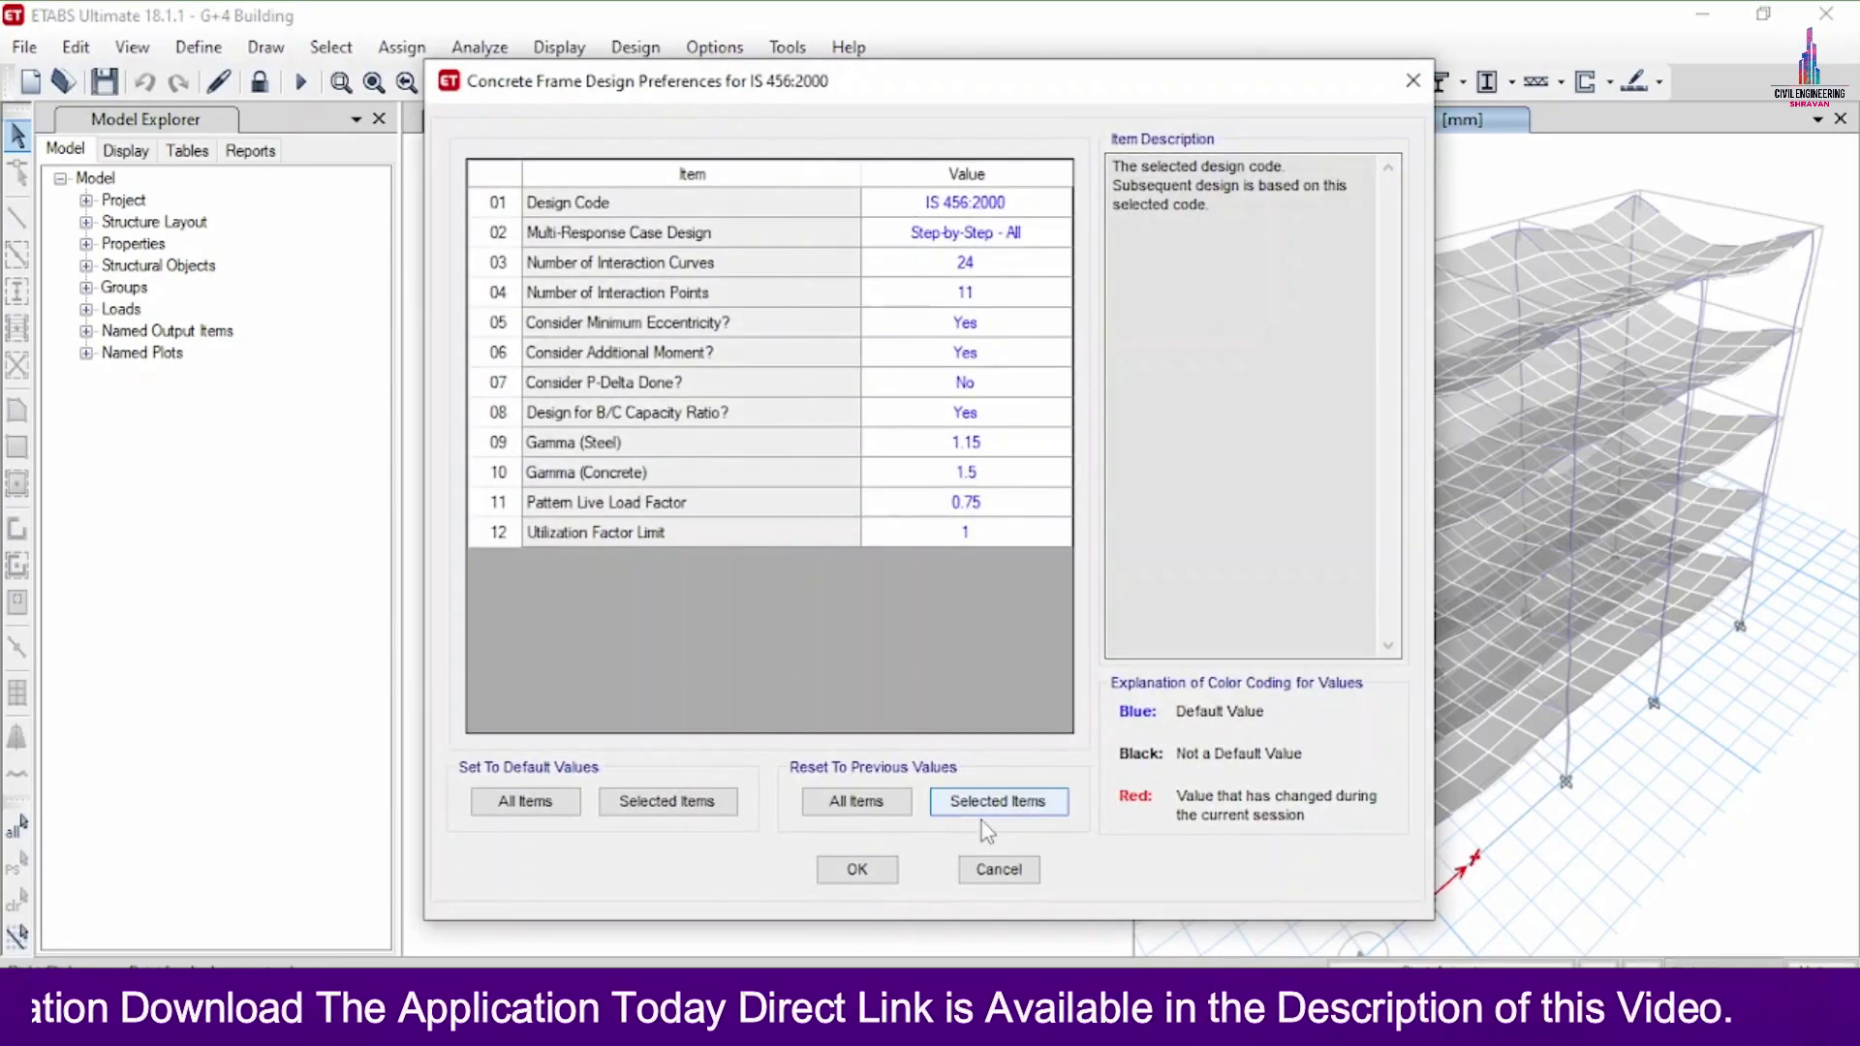
{"action": "left_click", "coordinate": [849, 870]}
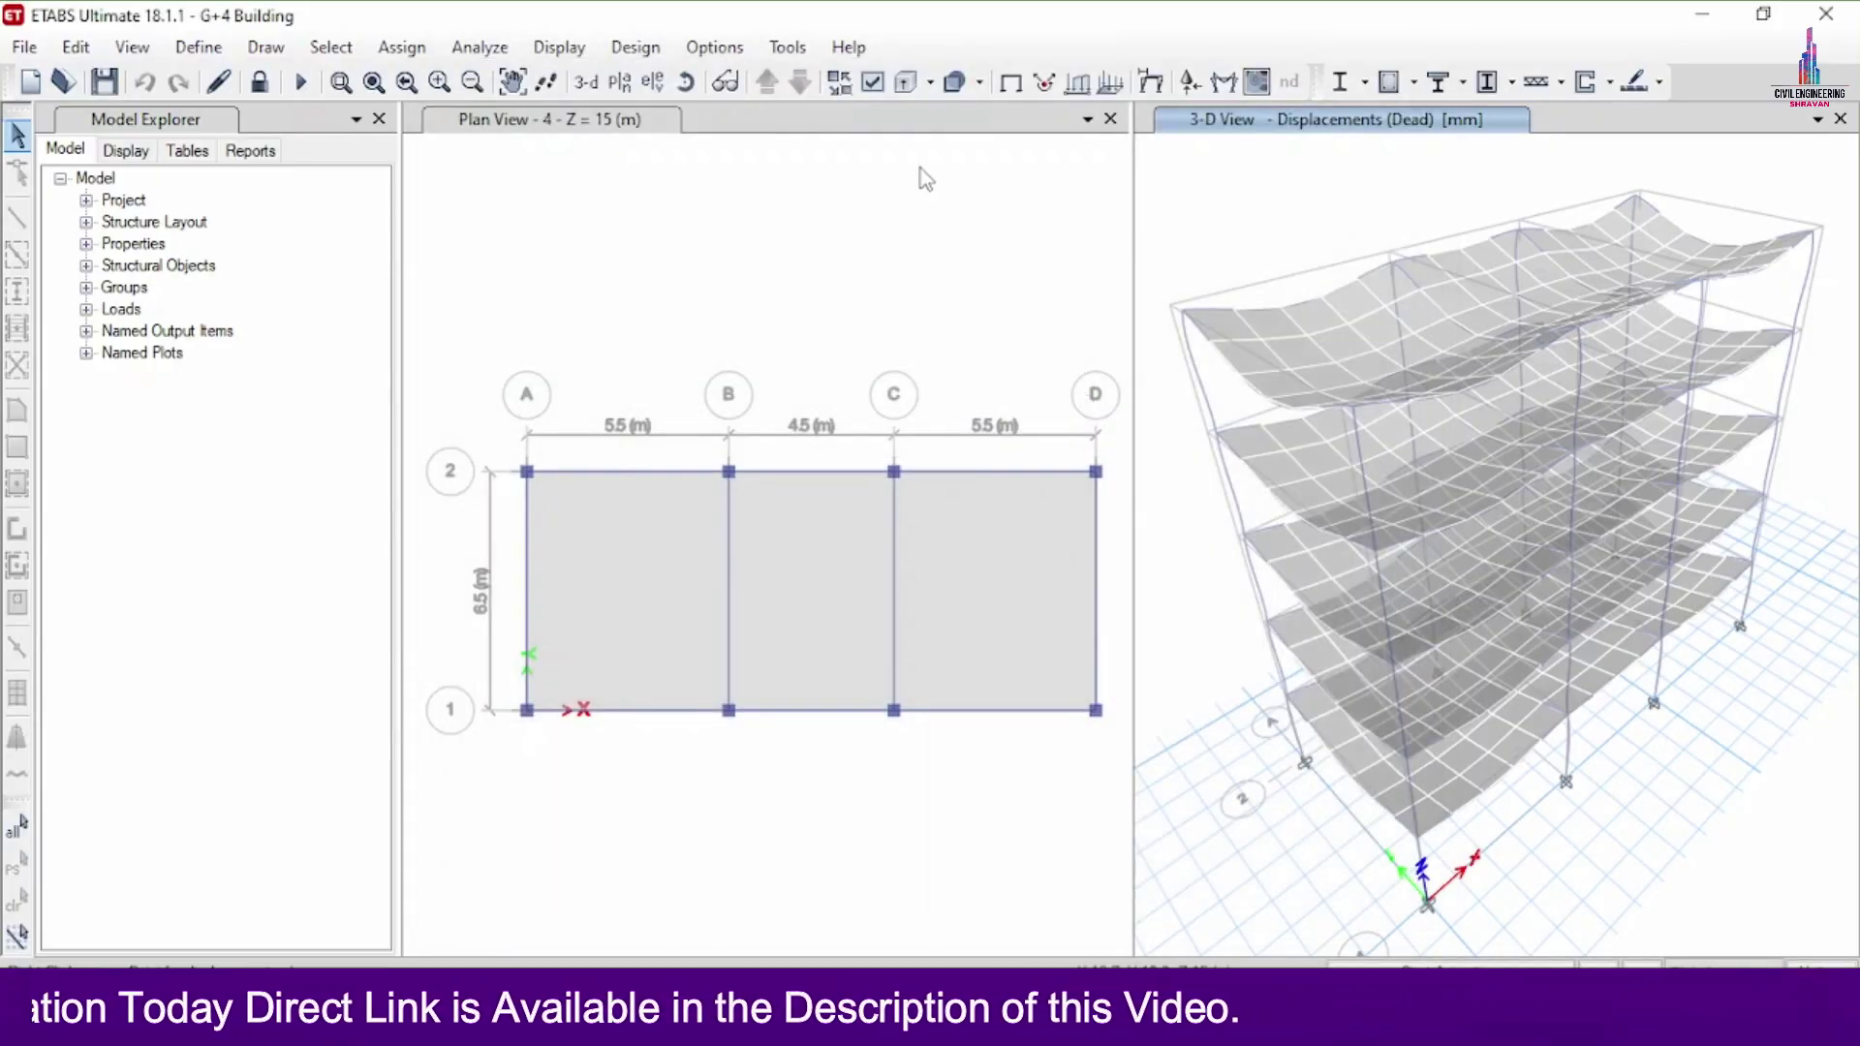
Step: Run the concrete frame design check on the building and examine the longitudinal reinforcement in the 3-D view
{"action": "left_click", "coordinate": [636, 46]}
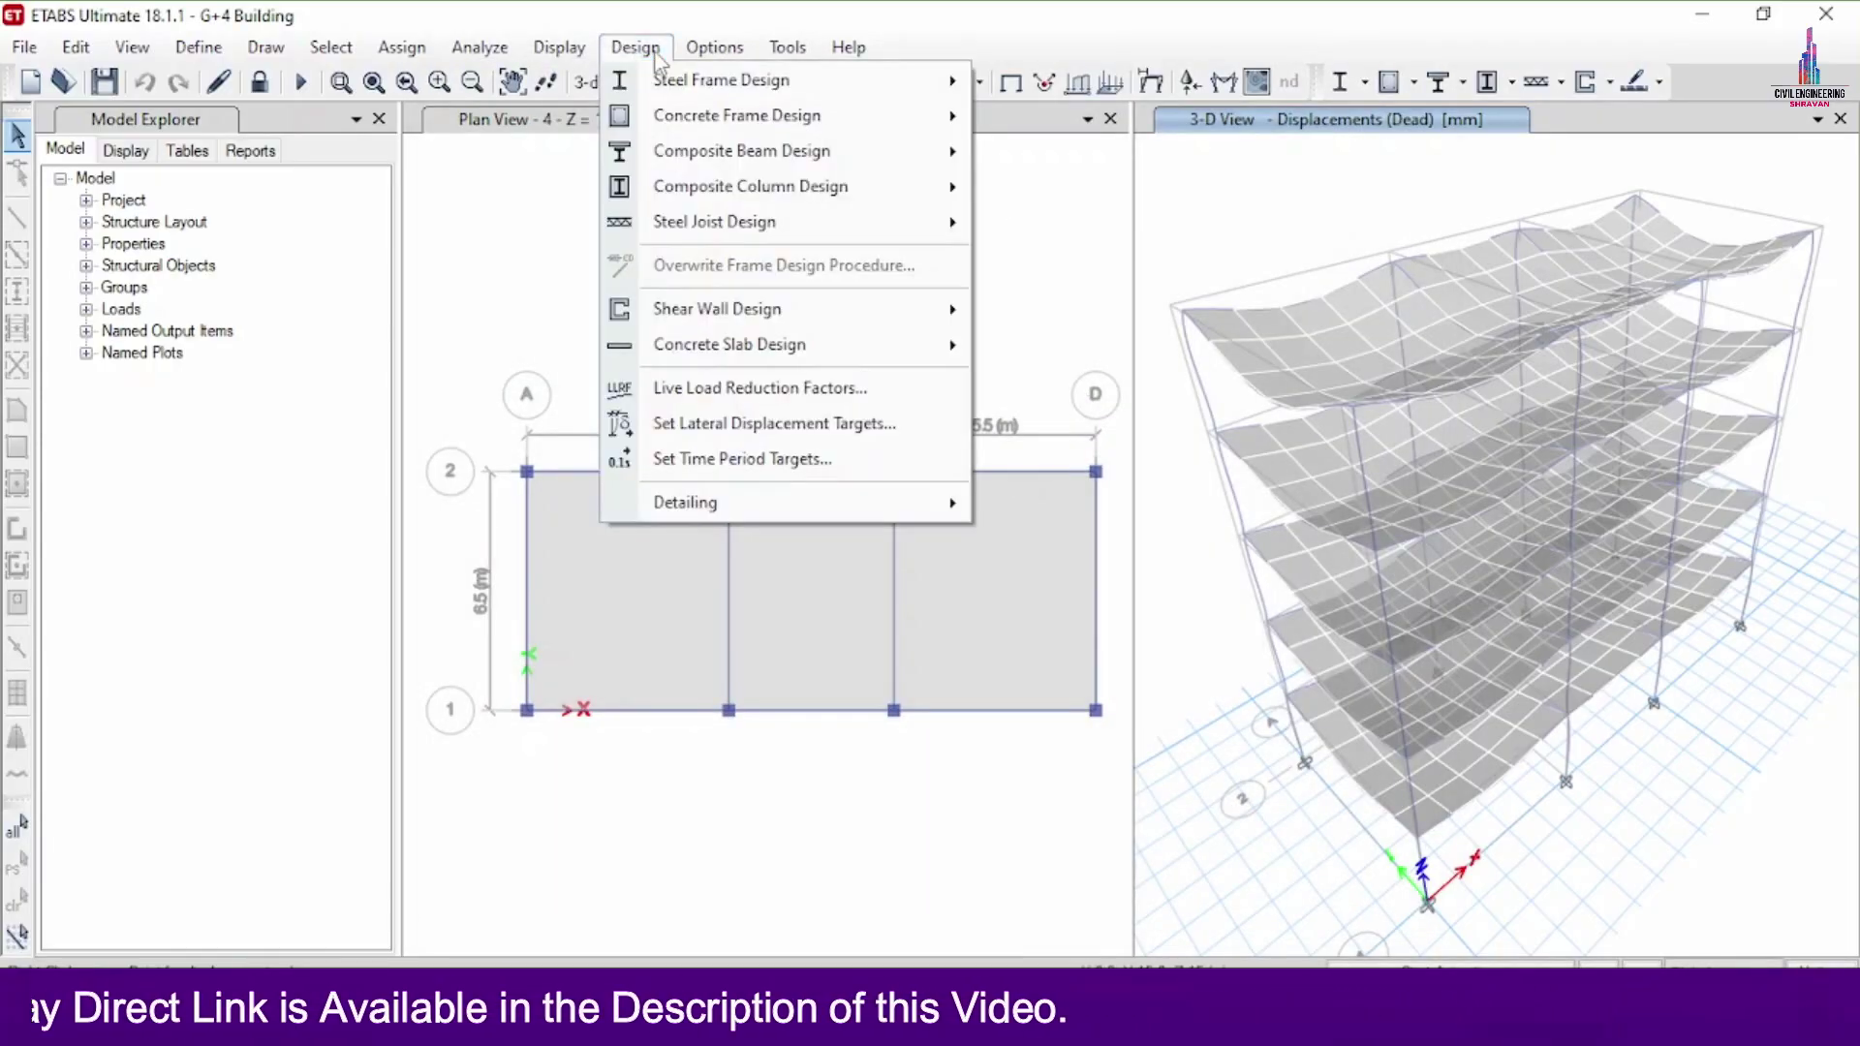
{"action": "mouse_move", "coordinate": [690, 122]}
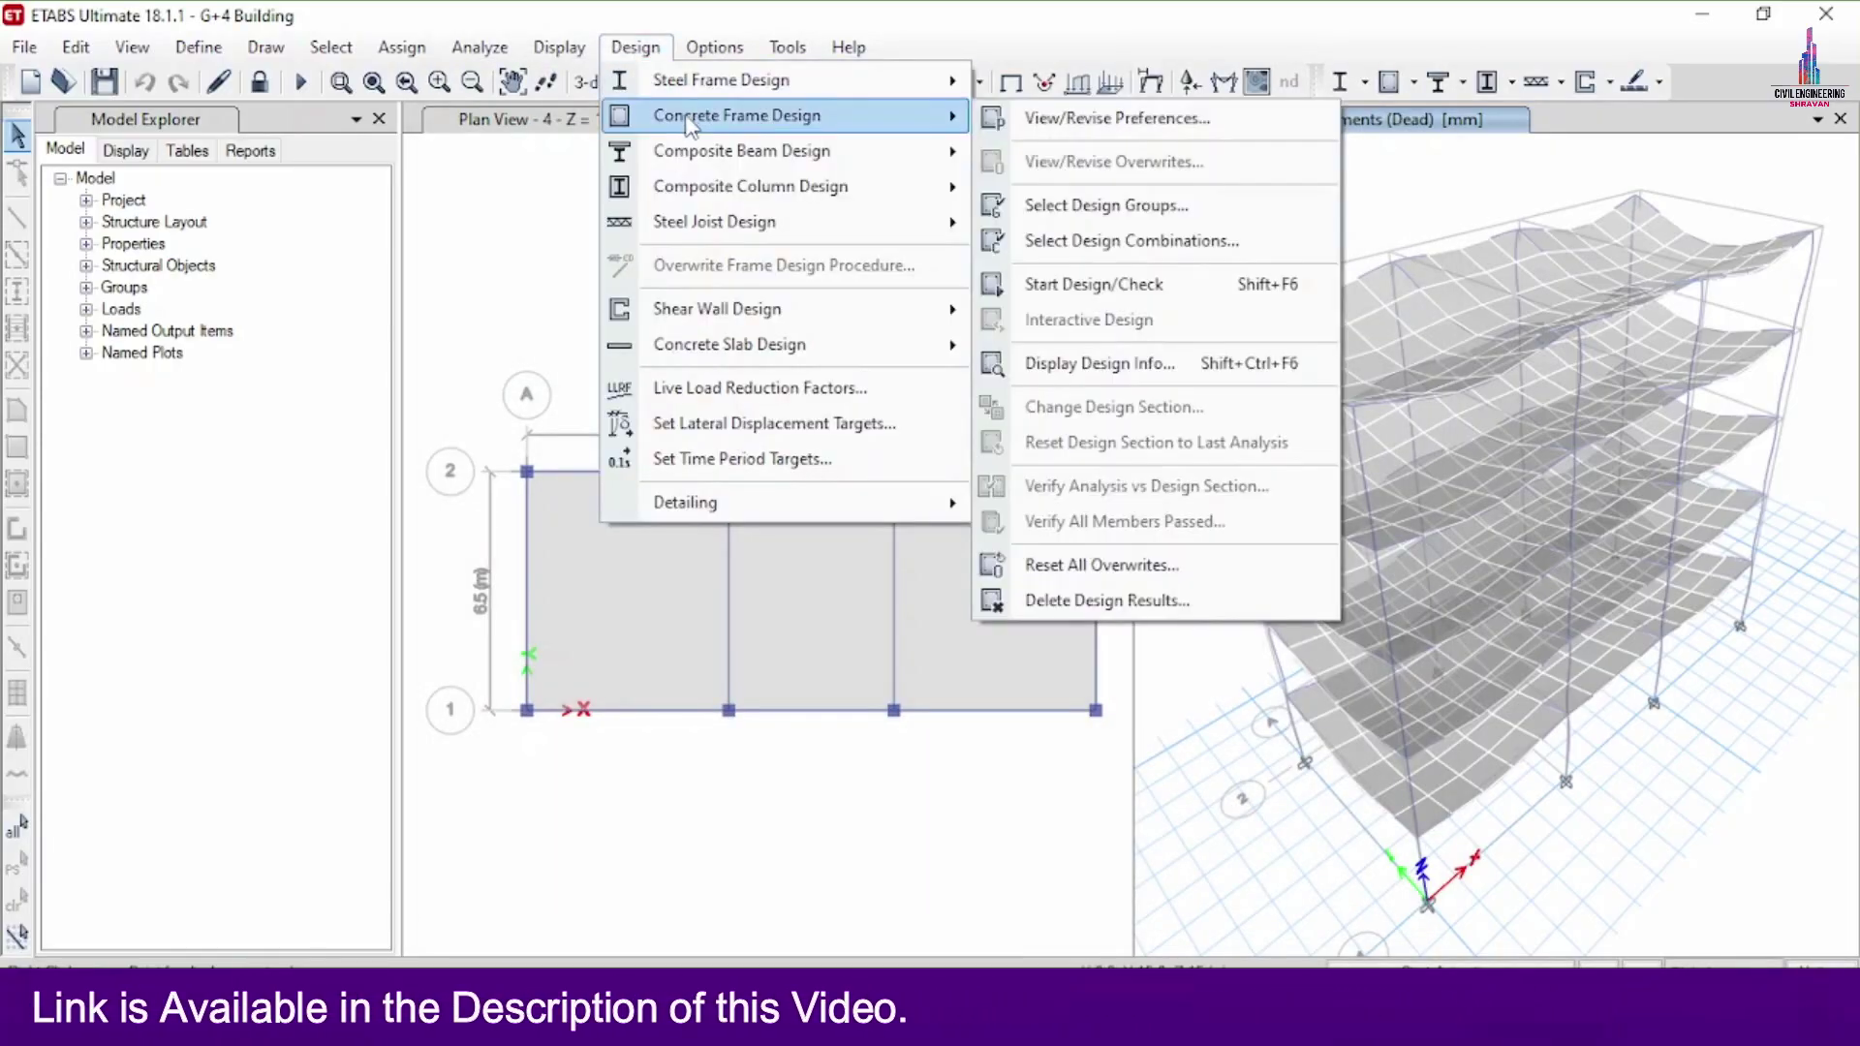
{"action": "left_click", "coordinate": [1187, 297]}
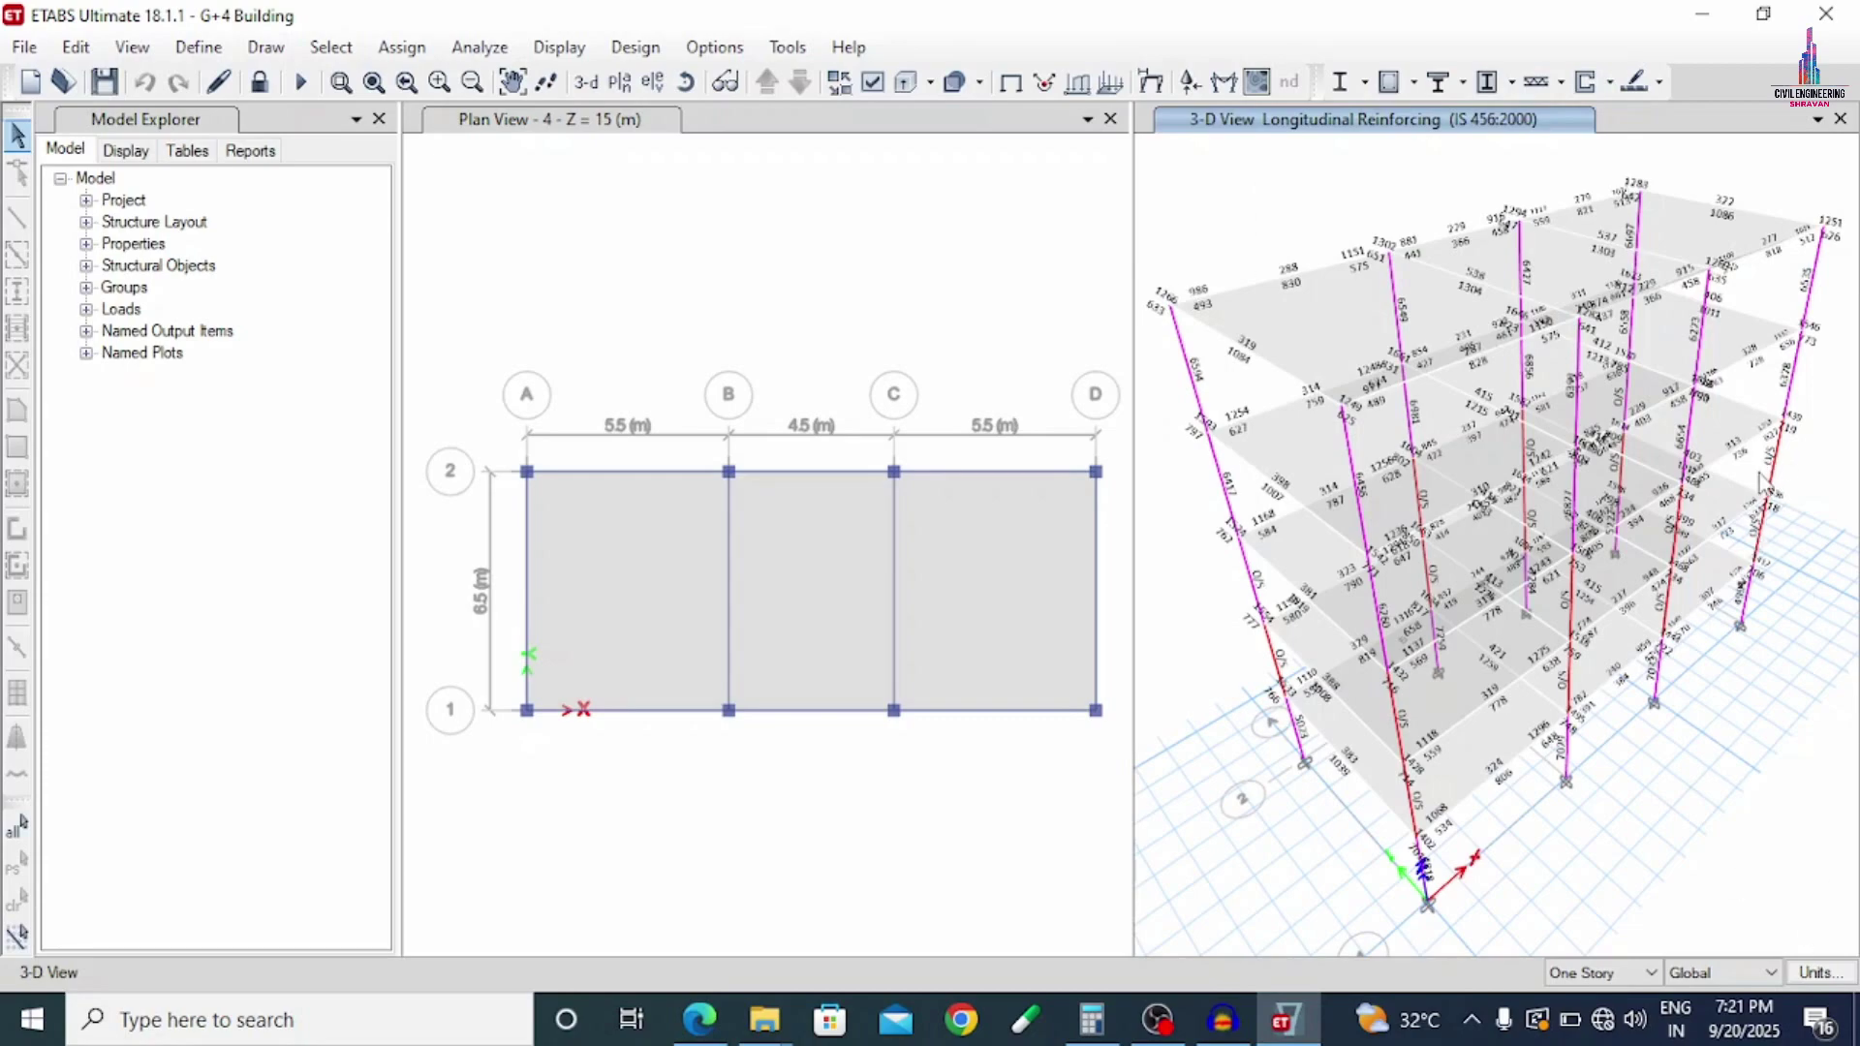
{"action": "mouse_move", "coordinate": [1526, 748]}
{"action": "mouse_move", "coordinate": [1652, 630]}
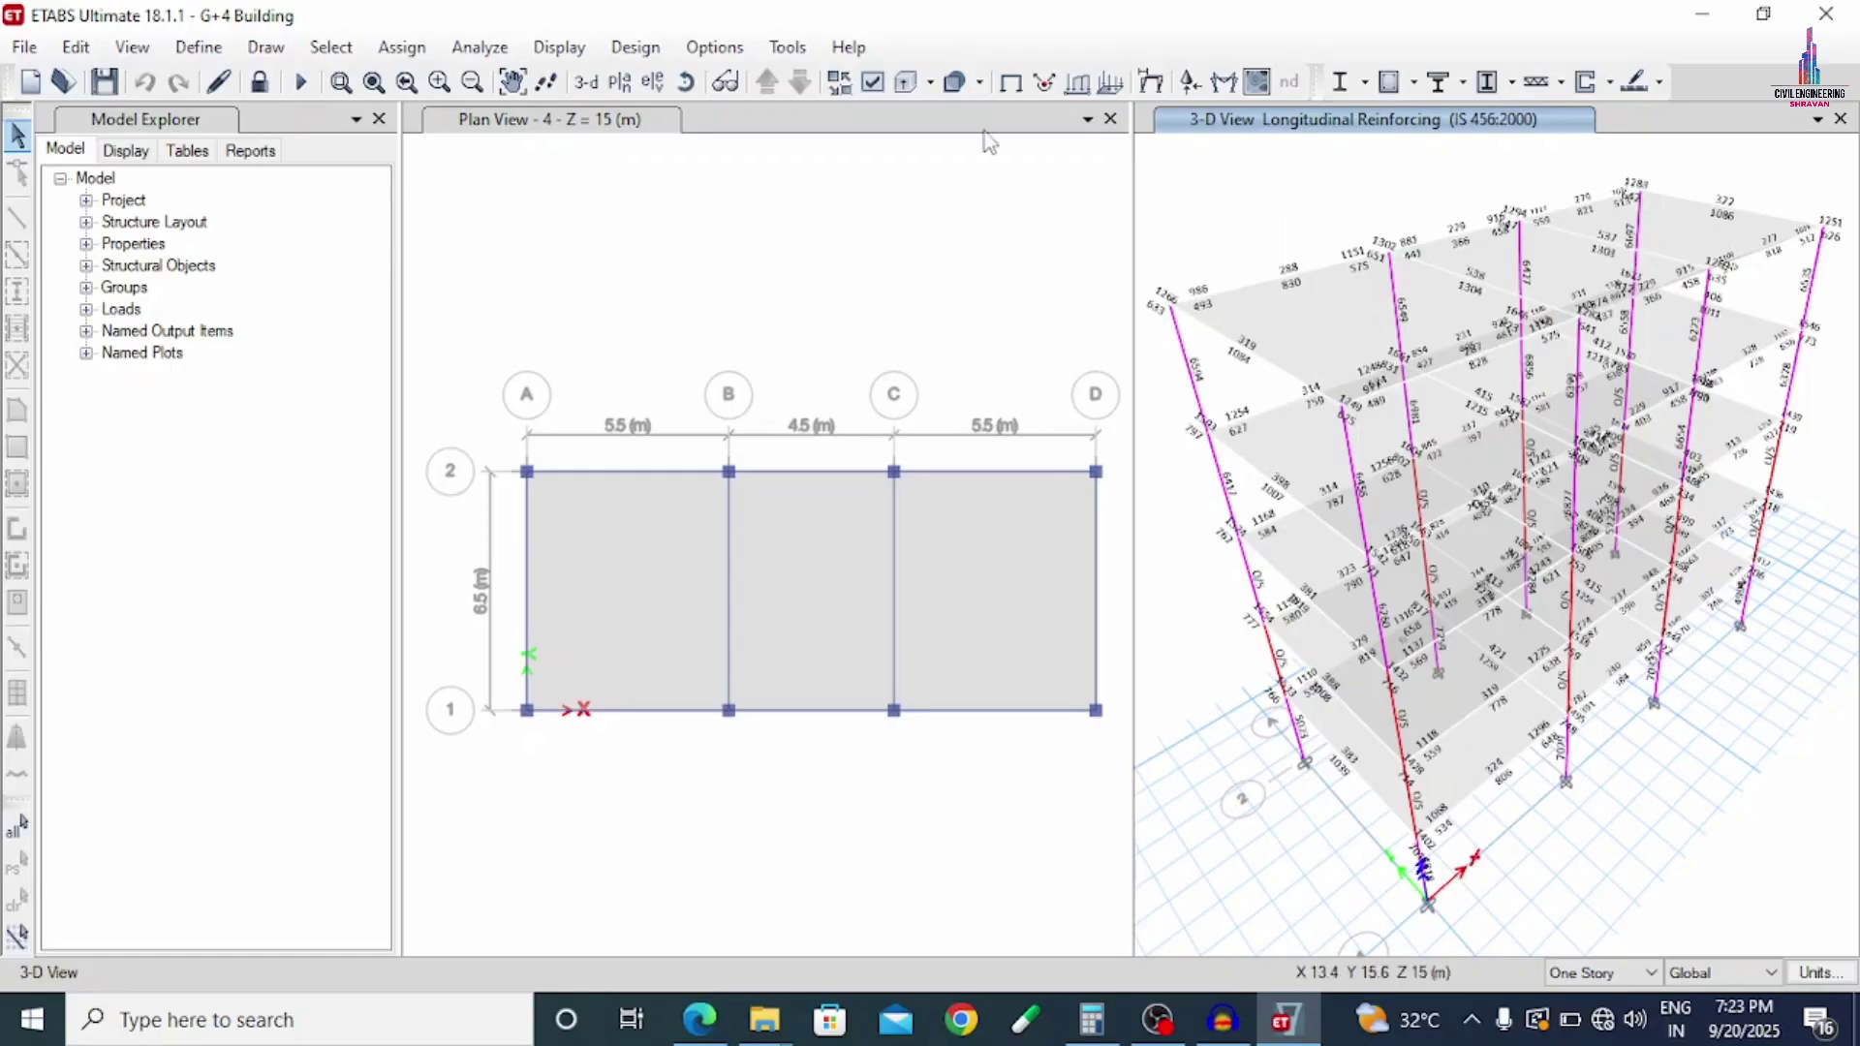
Step: Unlock the model and set the Column frame section's depth and width to 460 mm
{"action": "left_click", "coordinate": [258, 85]}
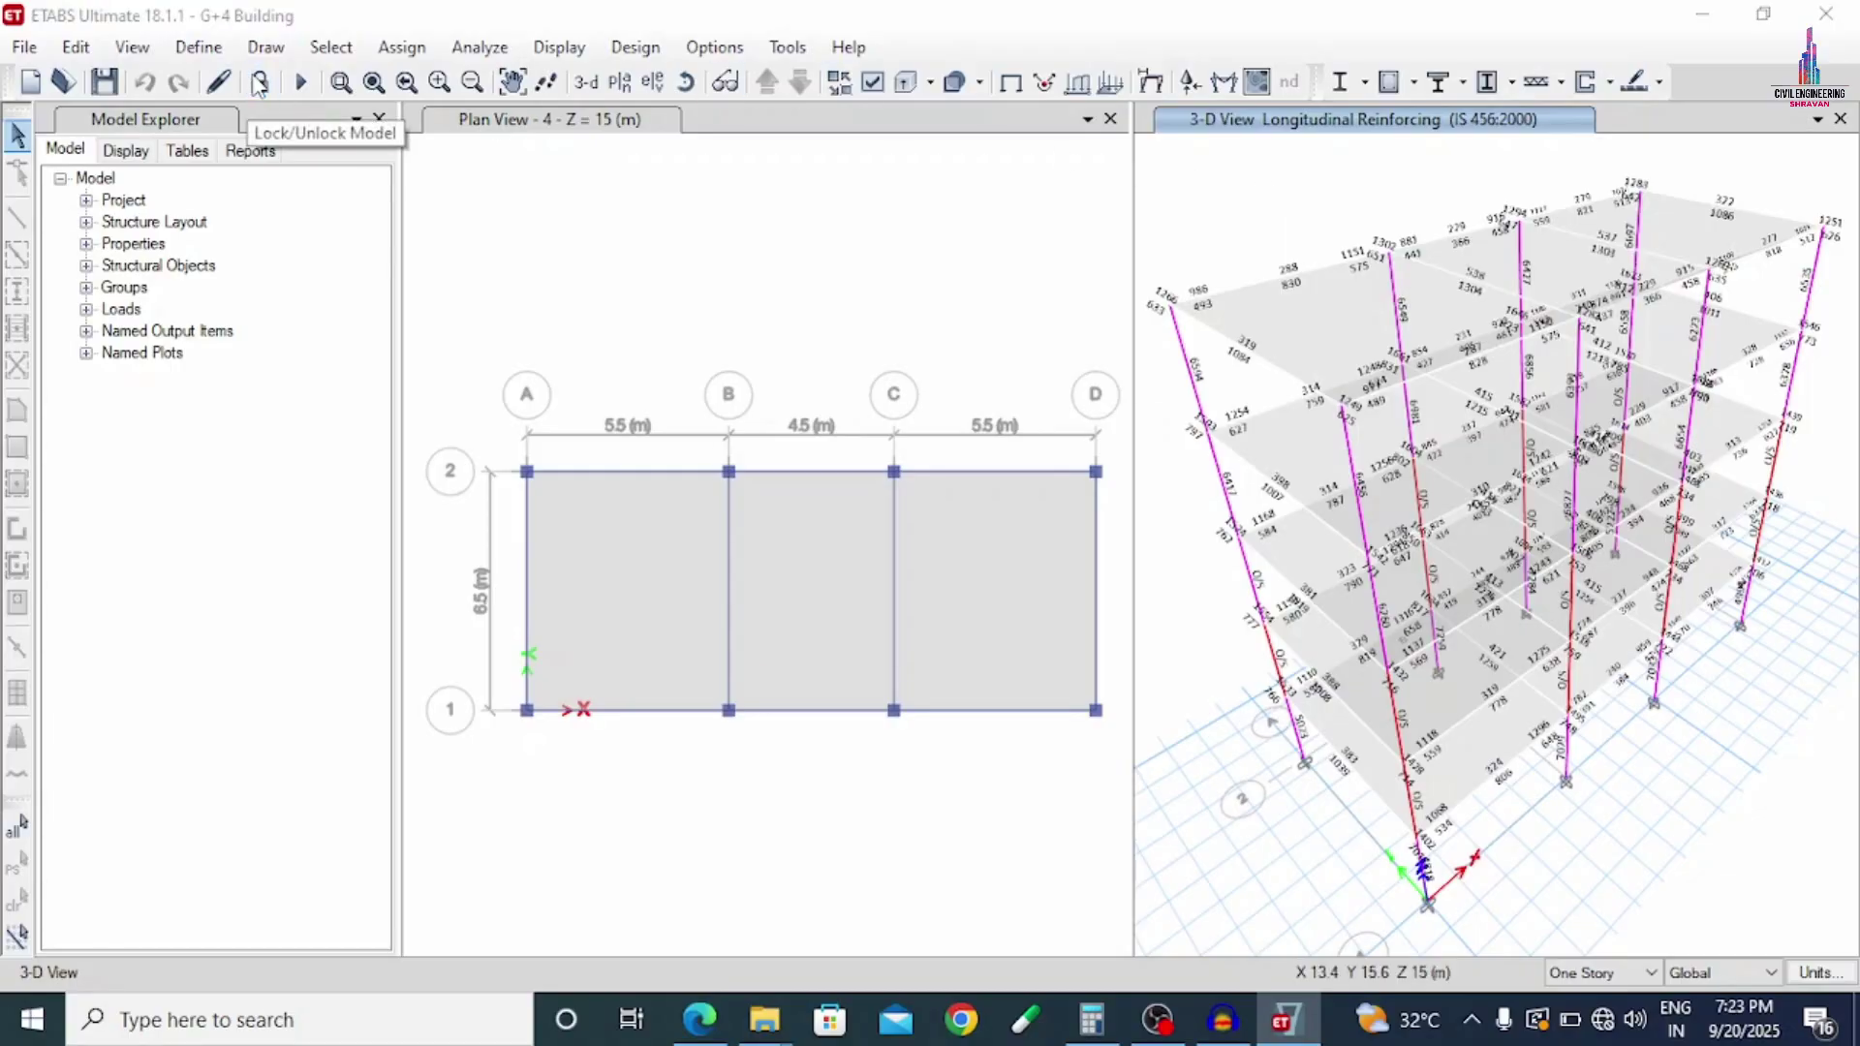
{"action": "left_click", "coordinate": [969, 610]}
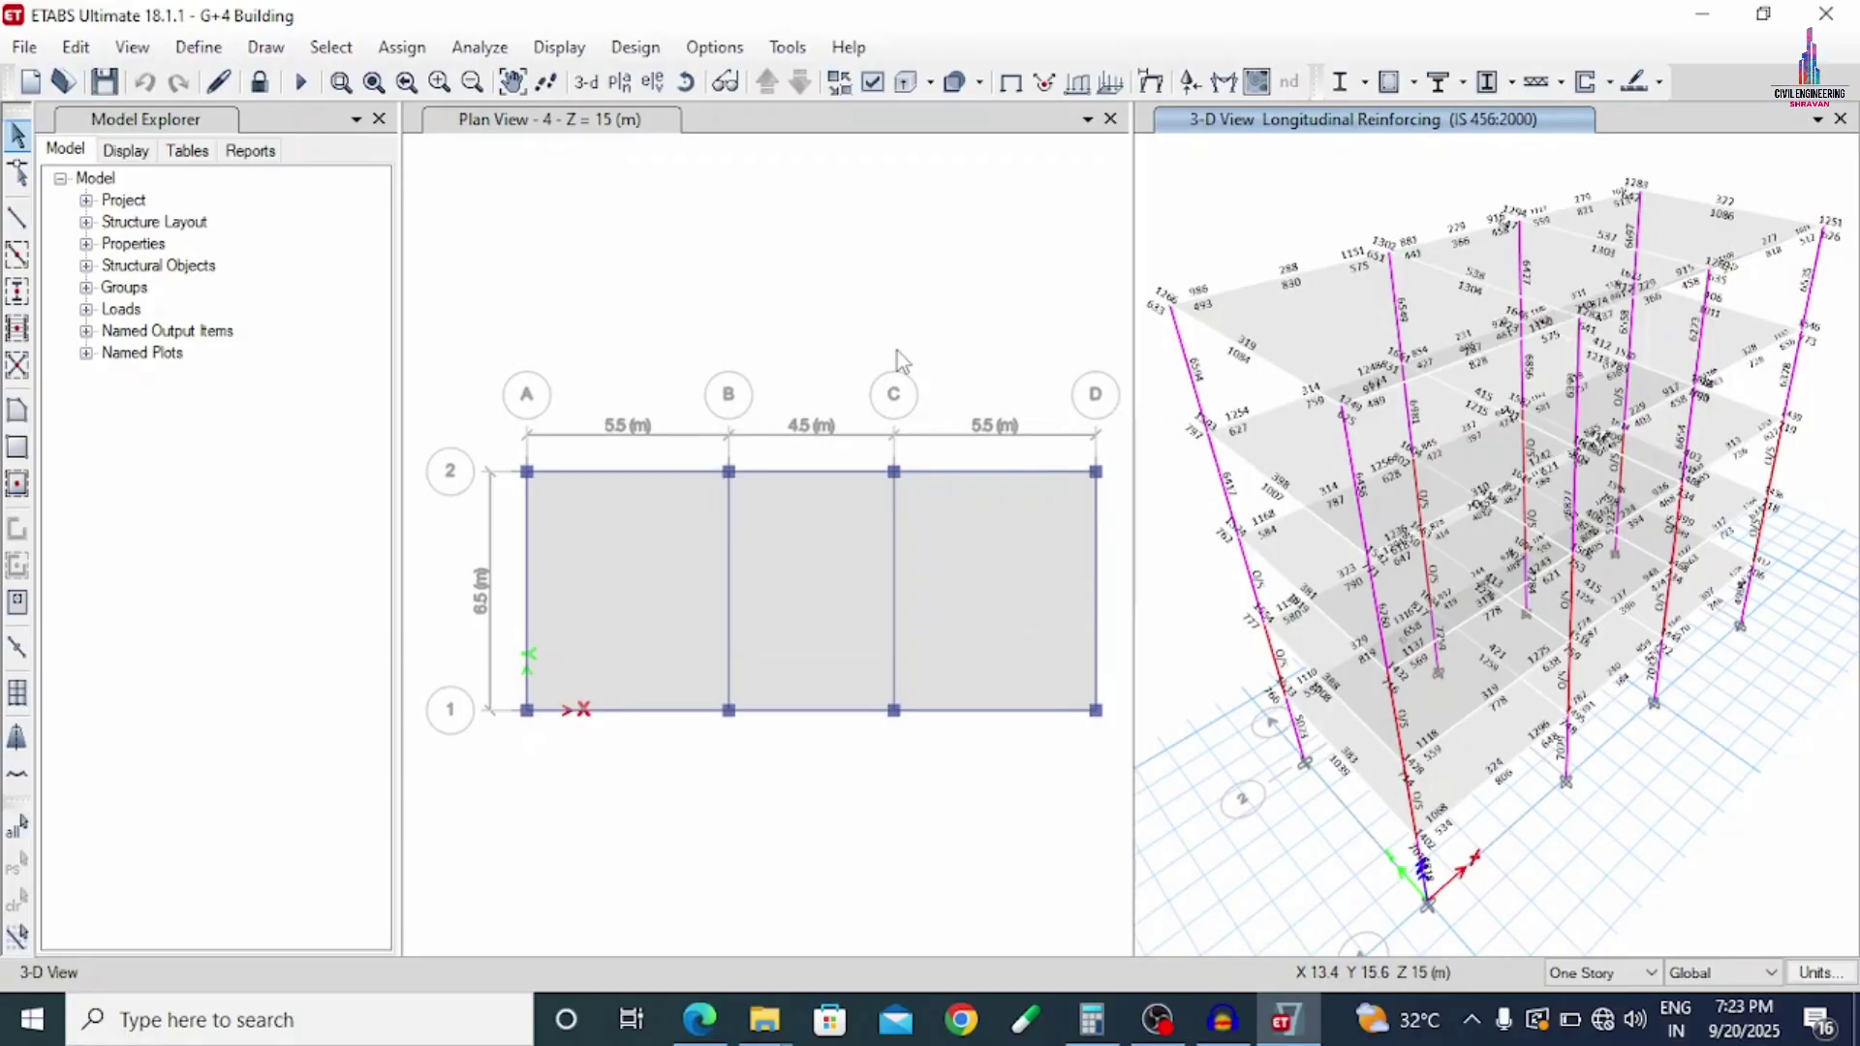
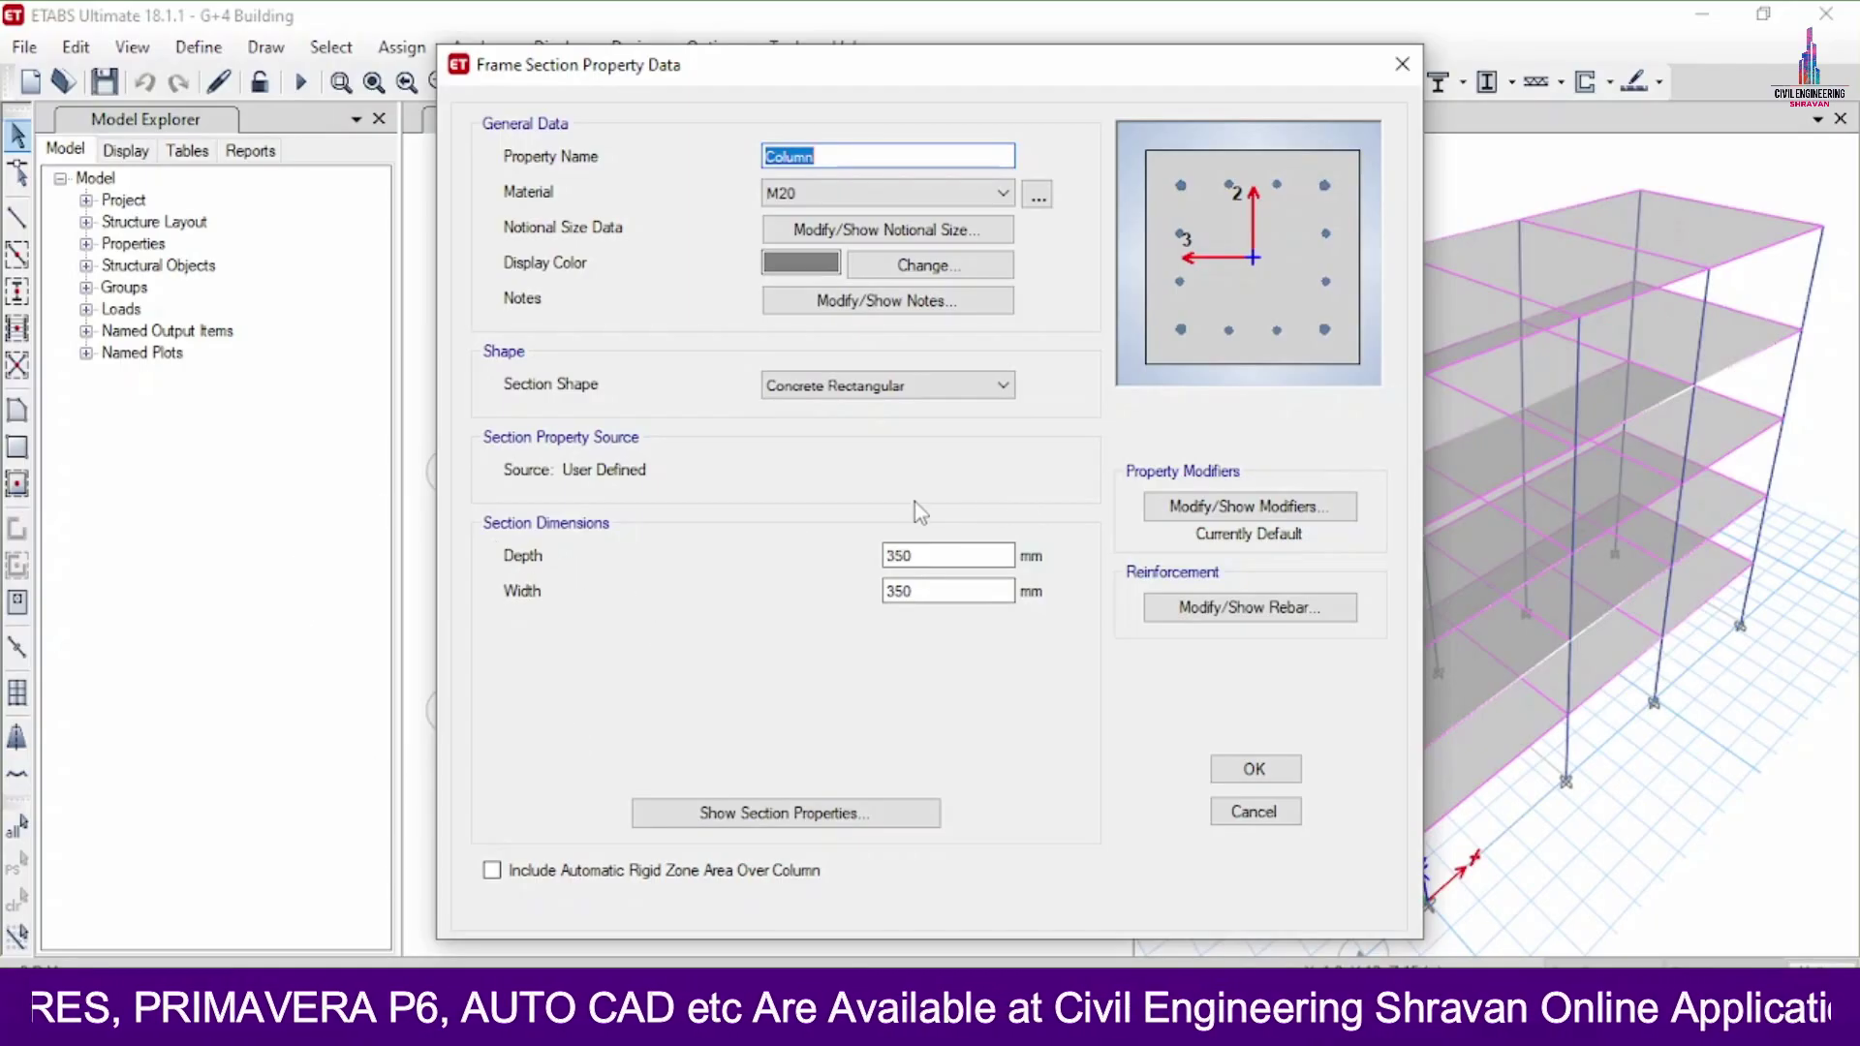
{"action": "double_click", "coordinate": [906, 555]}
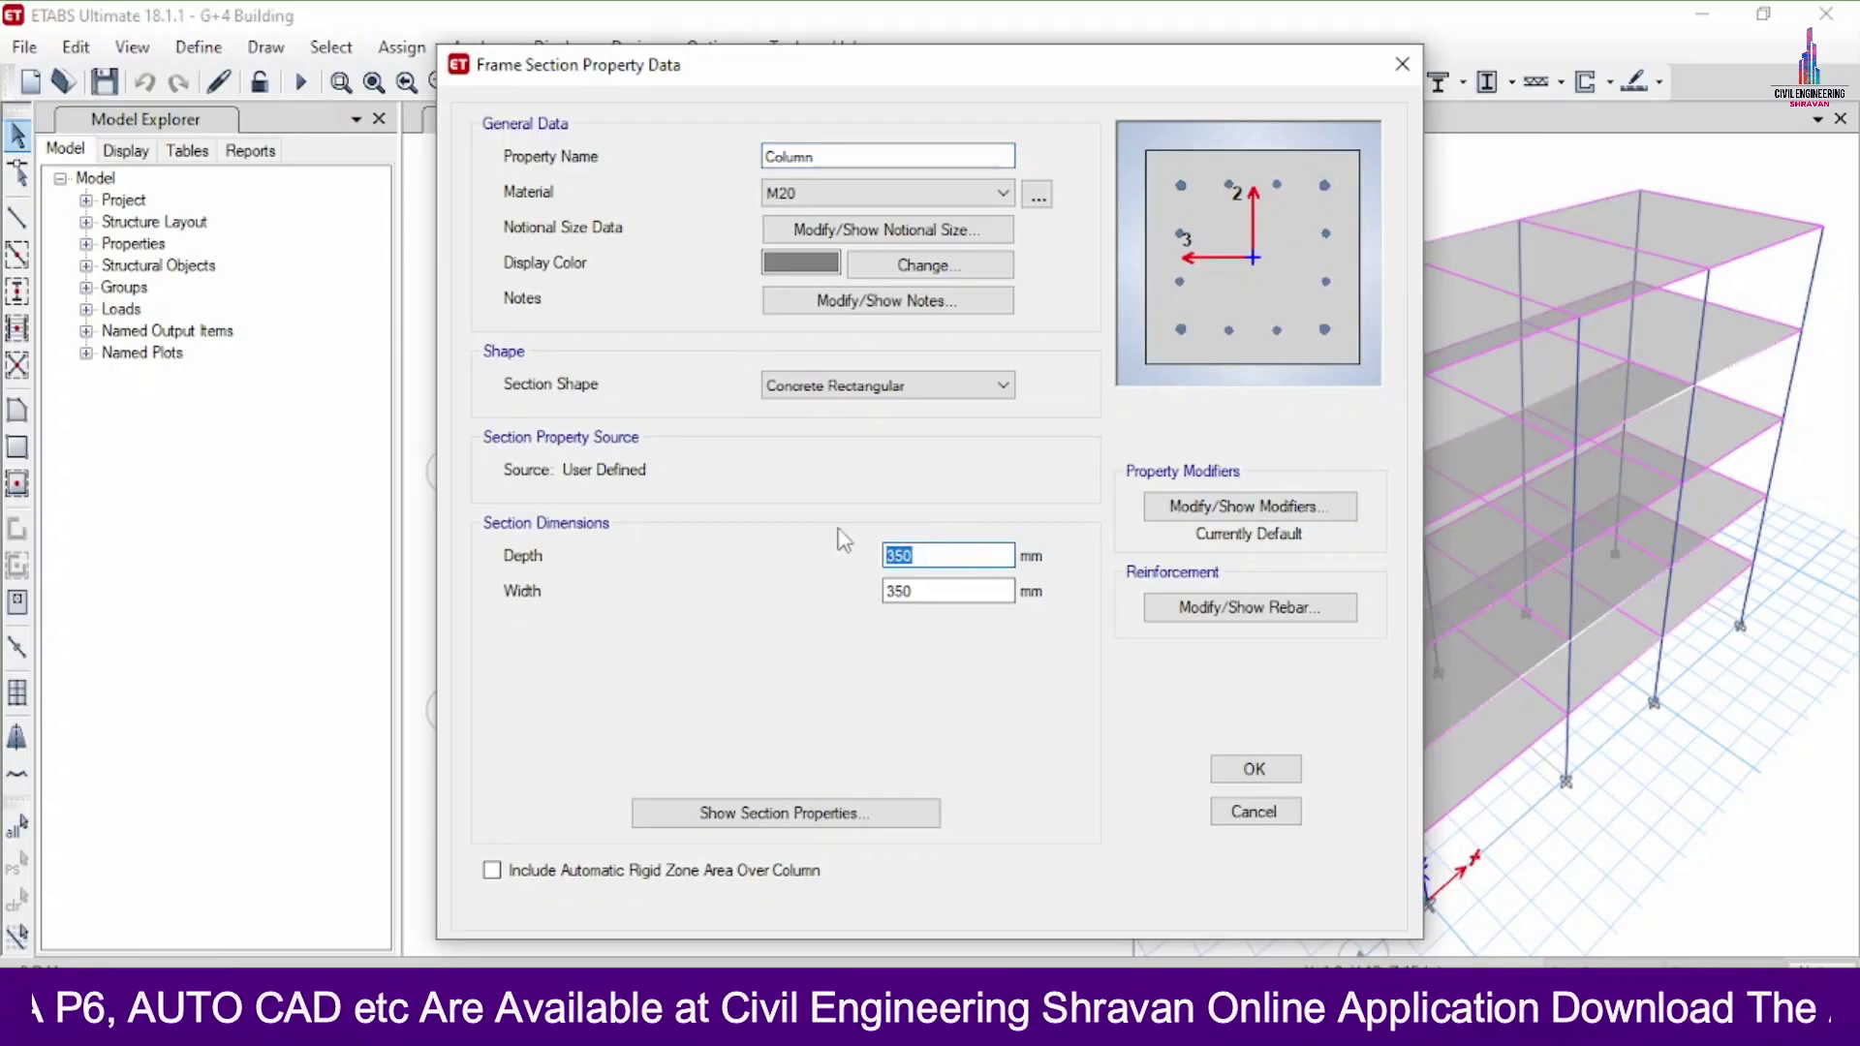
{"action": "type", "text": "460"}
{"action": "key", "text": "Tab"}
{"action": "type", "text": "4"}
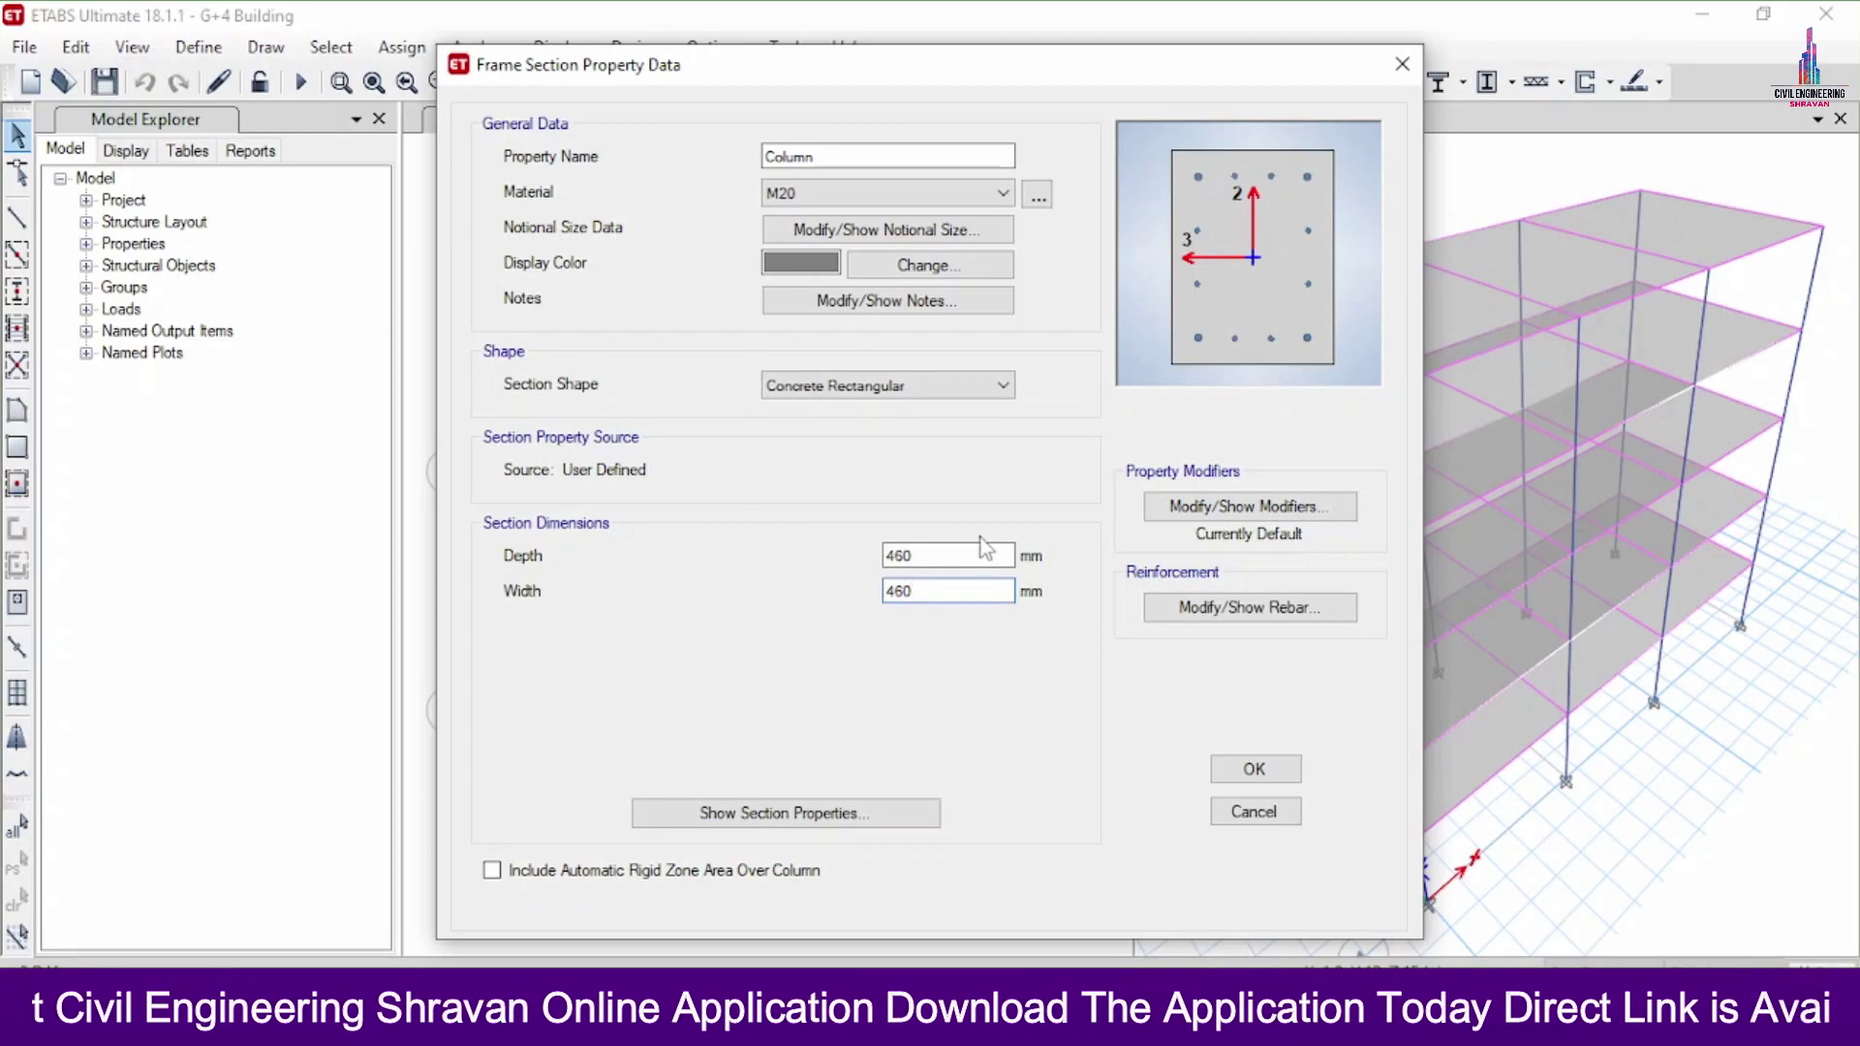
{"action": "left_click", "coordinate": [945, 556]}
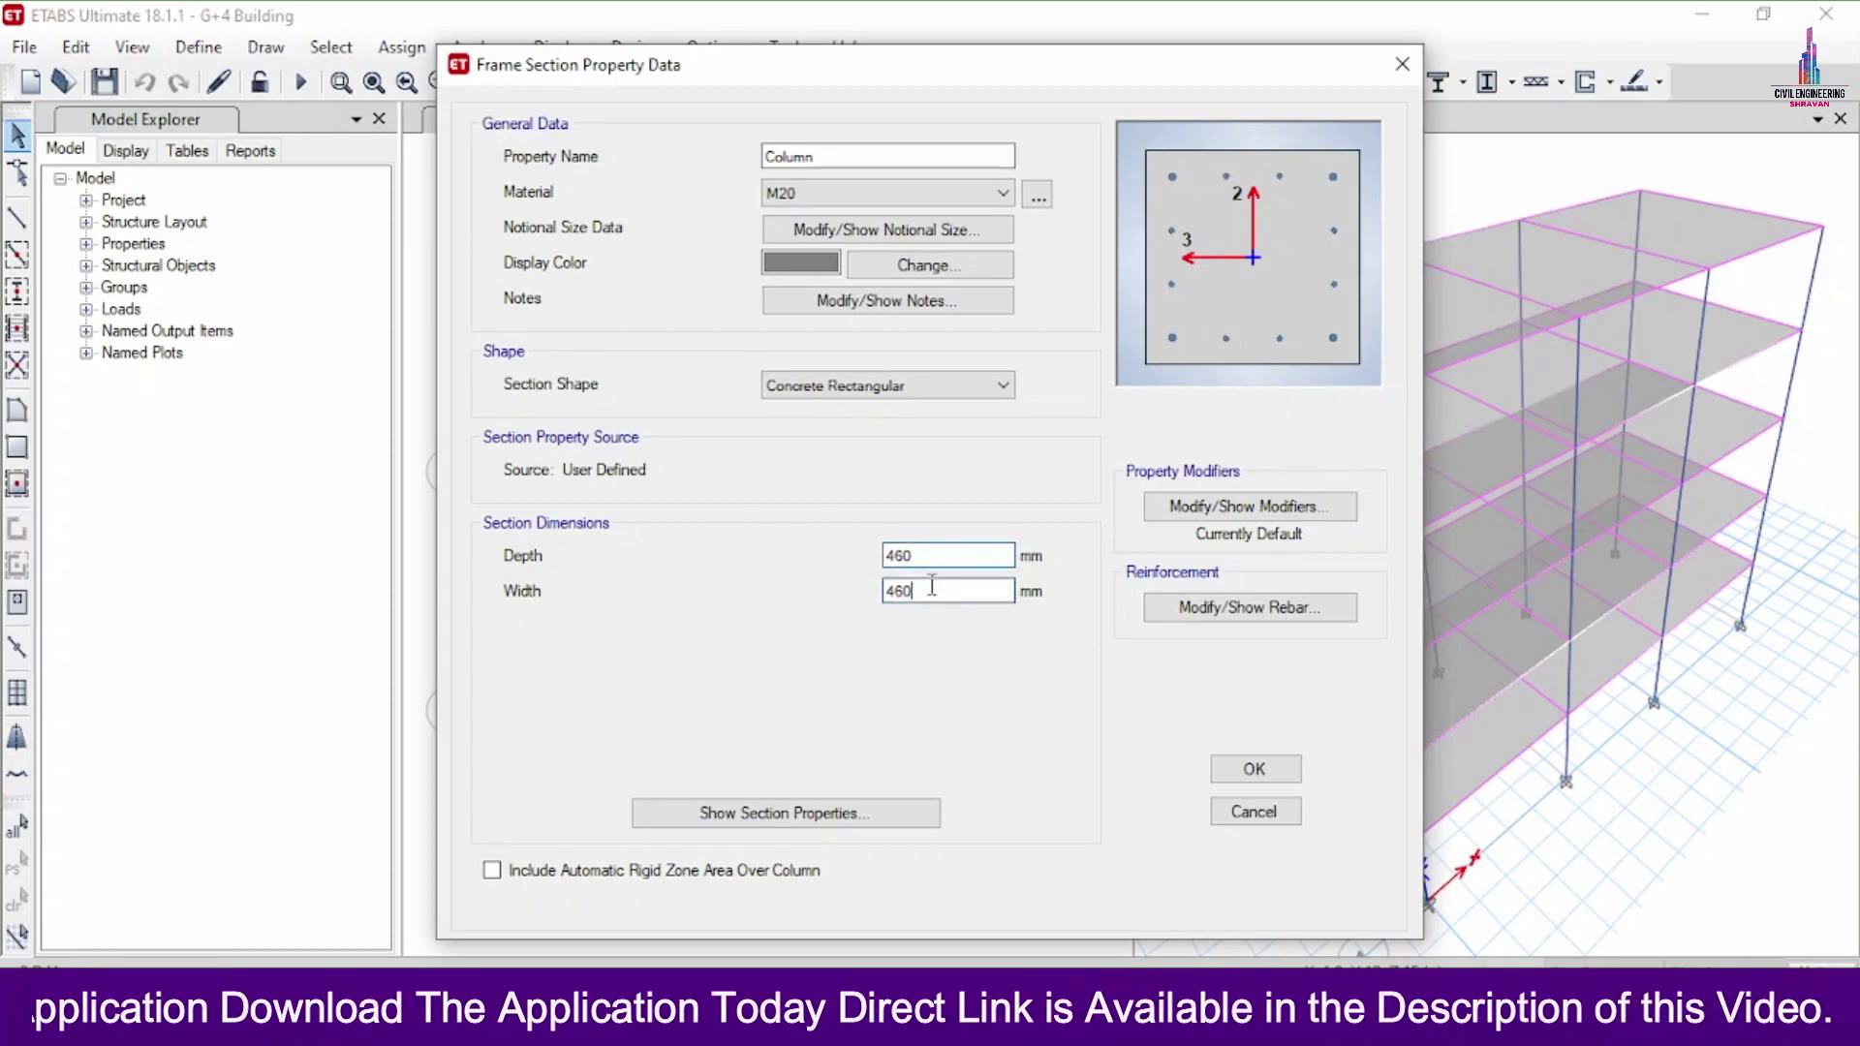
{"action": "left_click", "coordinate": [935, 555]}
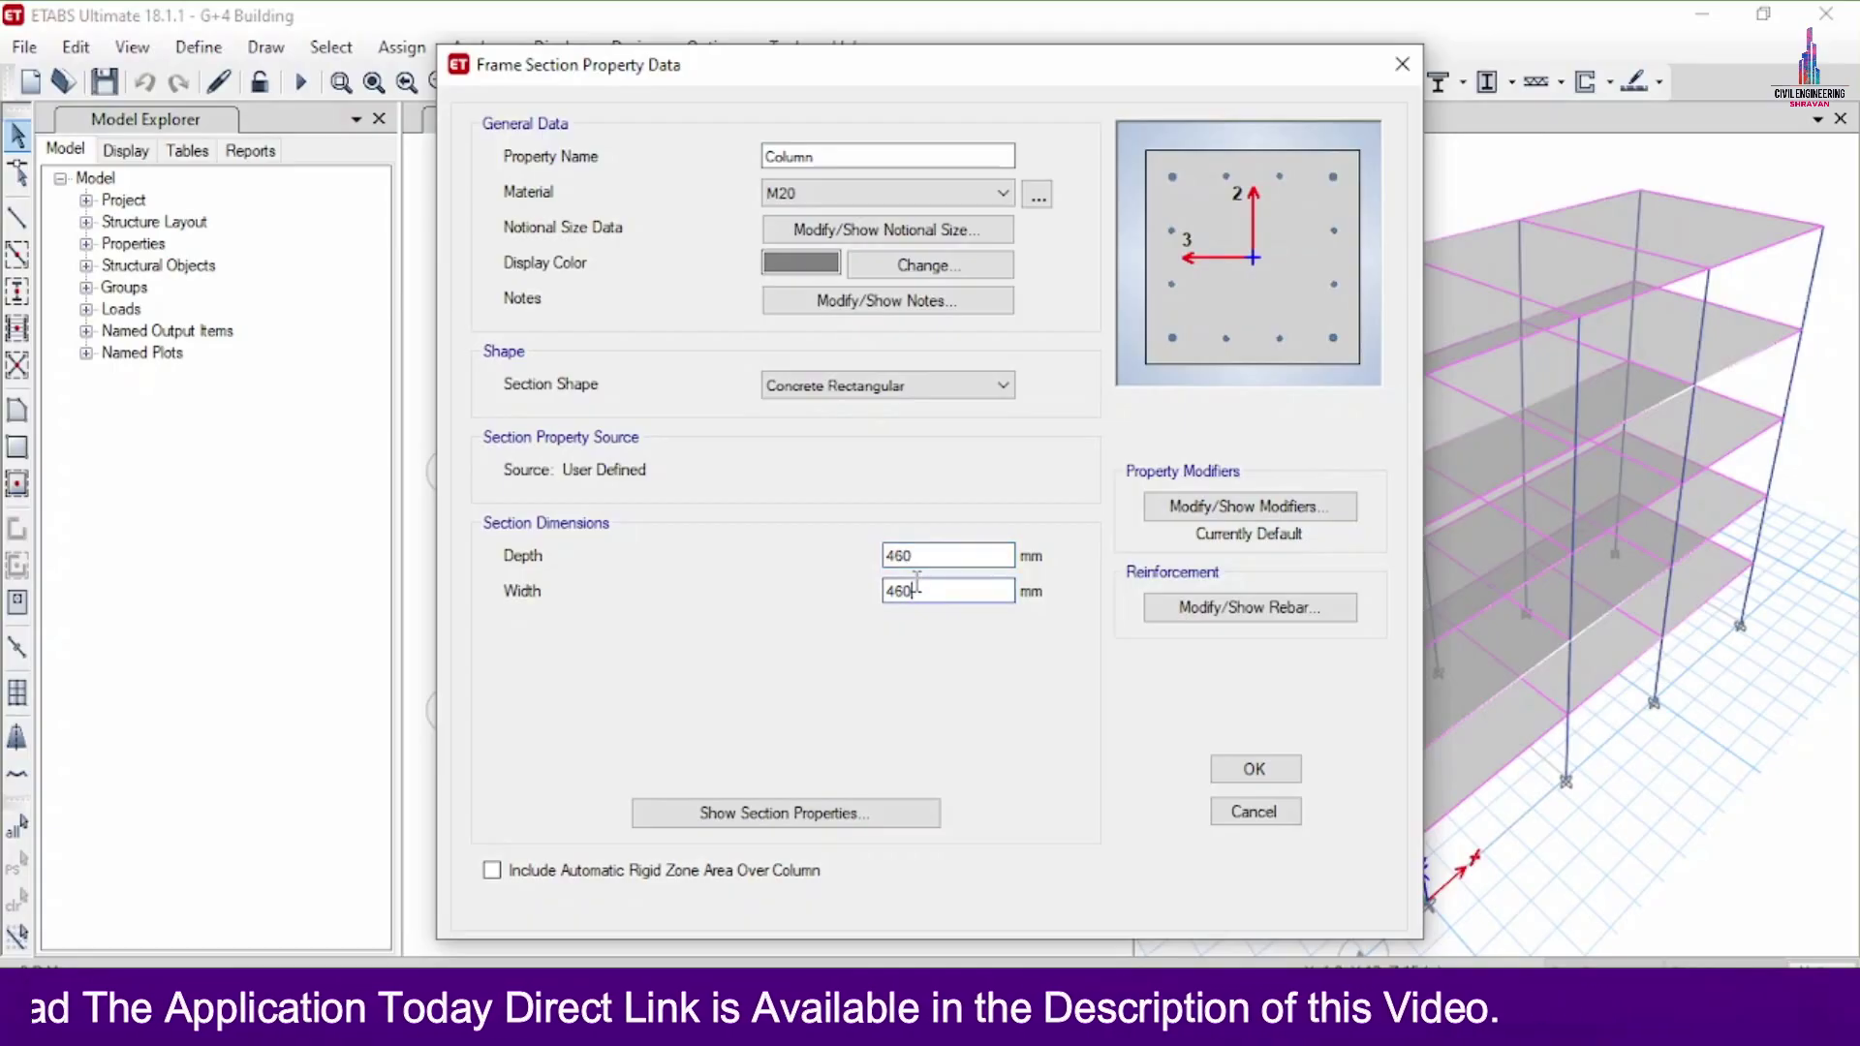
{"action": "left_click", "coordinate": [916, 557]}
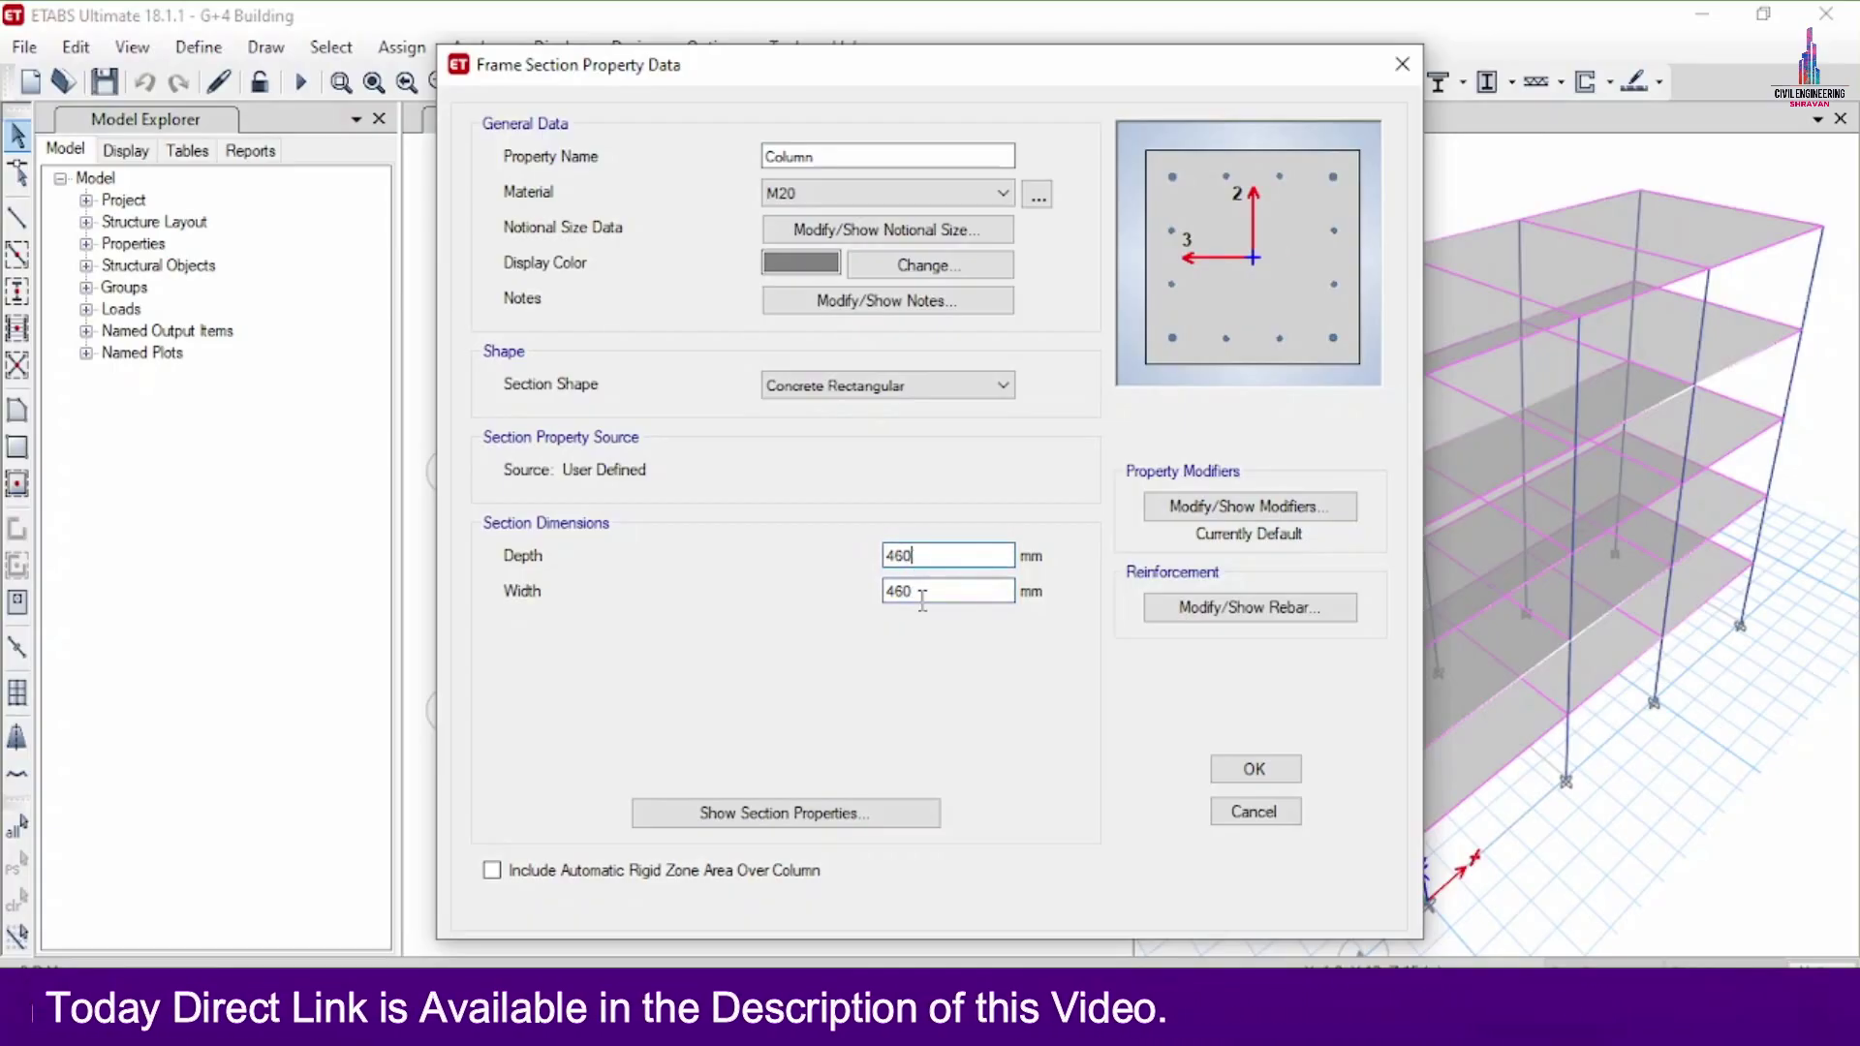
Step: Review the Column section's reinforcement data, then accept the section and the frame properties
{"action": "left_click", "coordinate": [1249, 608]}
{"action": "left_click", "coordinate": [852, 857]}
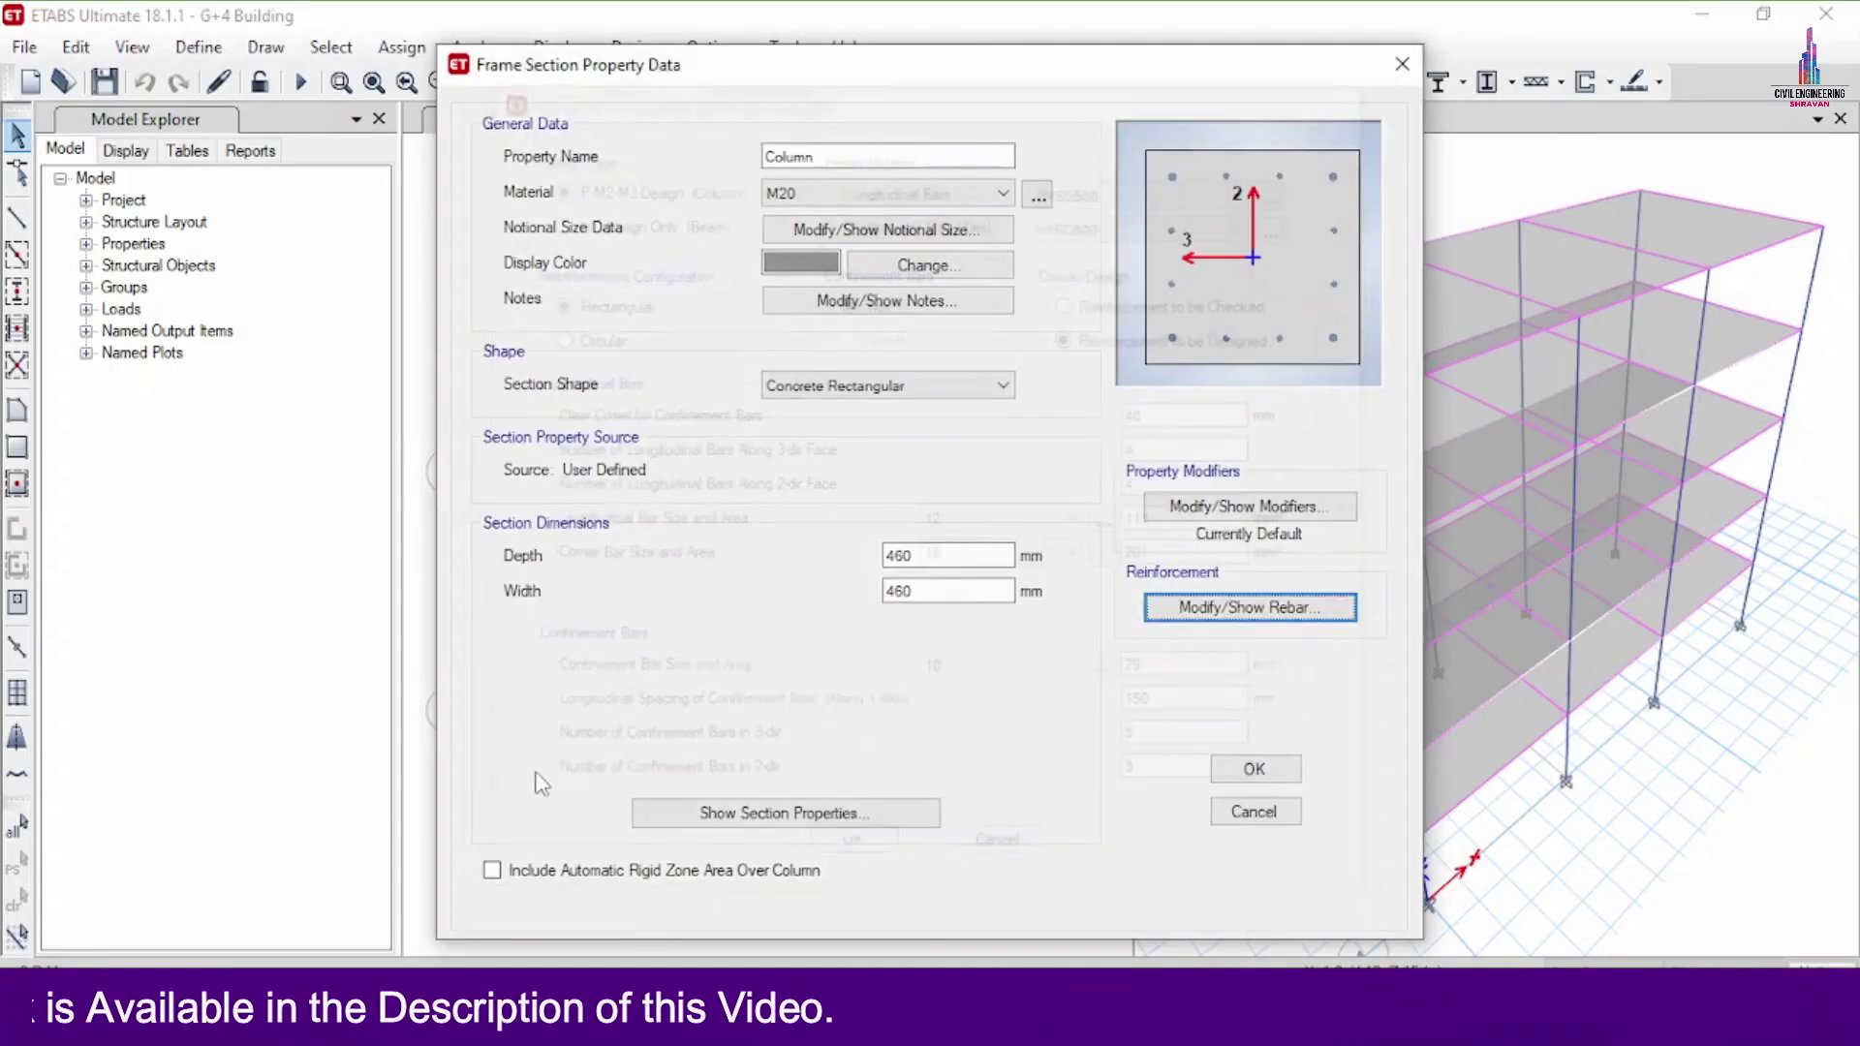
{"action": "left_click", "coordinate": [1245, 607]}
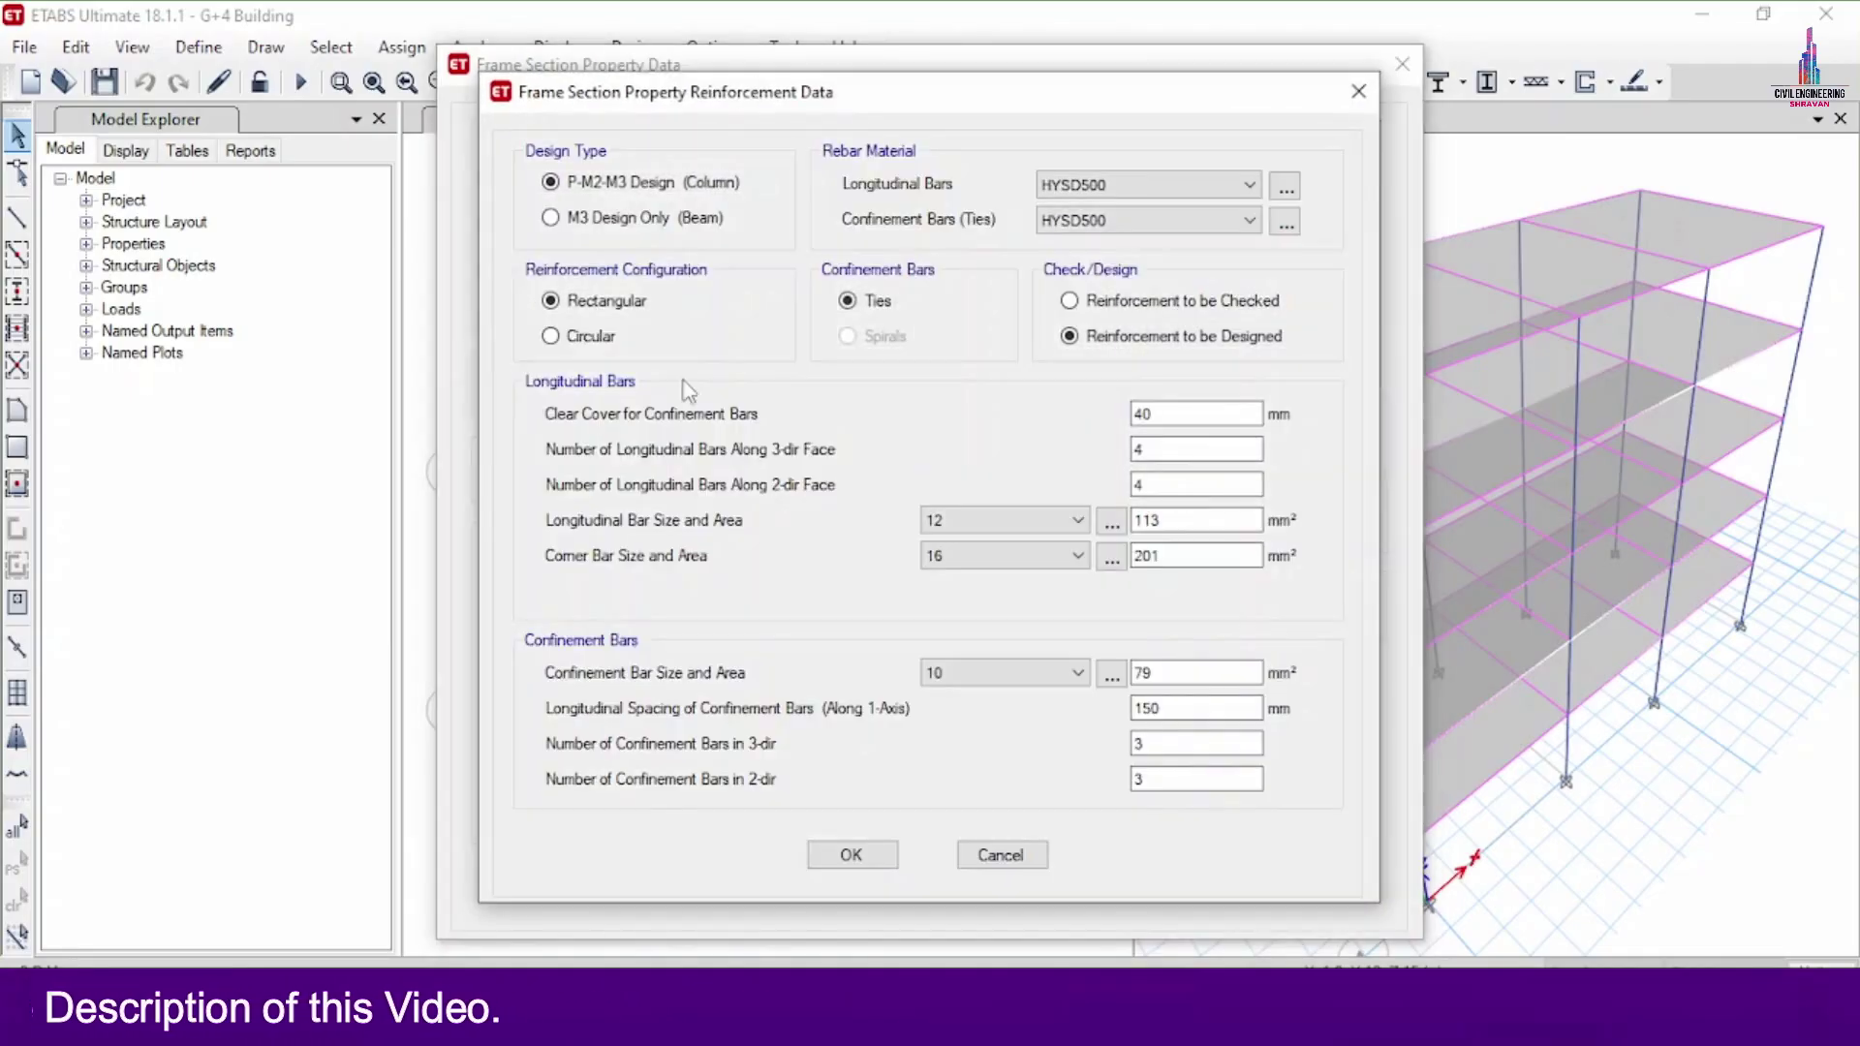
{"action": "left_click", "coordinate": [843, 855]}
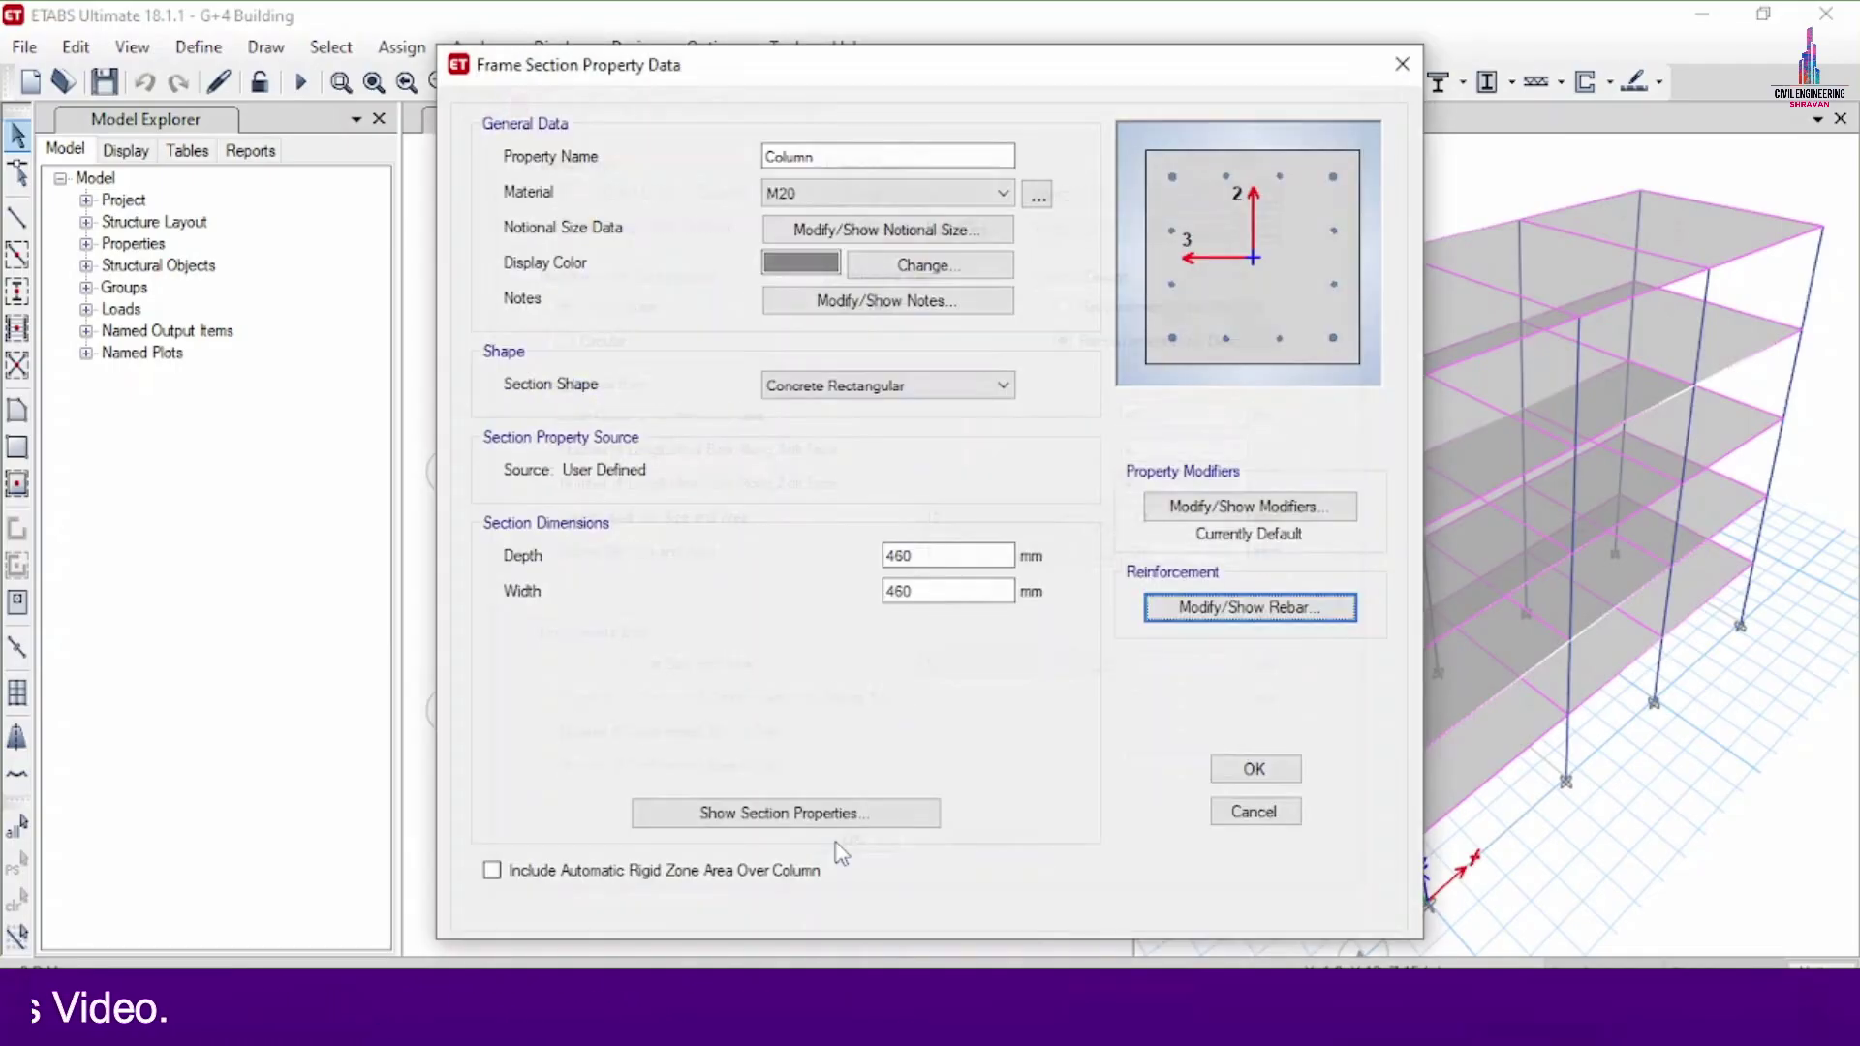
{"action": "left_click", "coordinate": [1254, 768]}
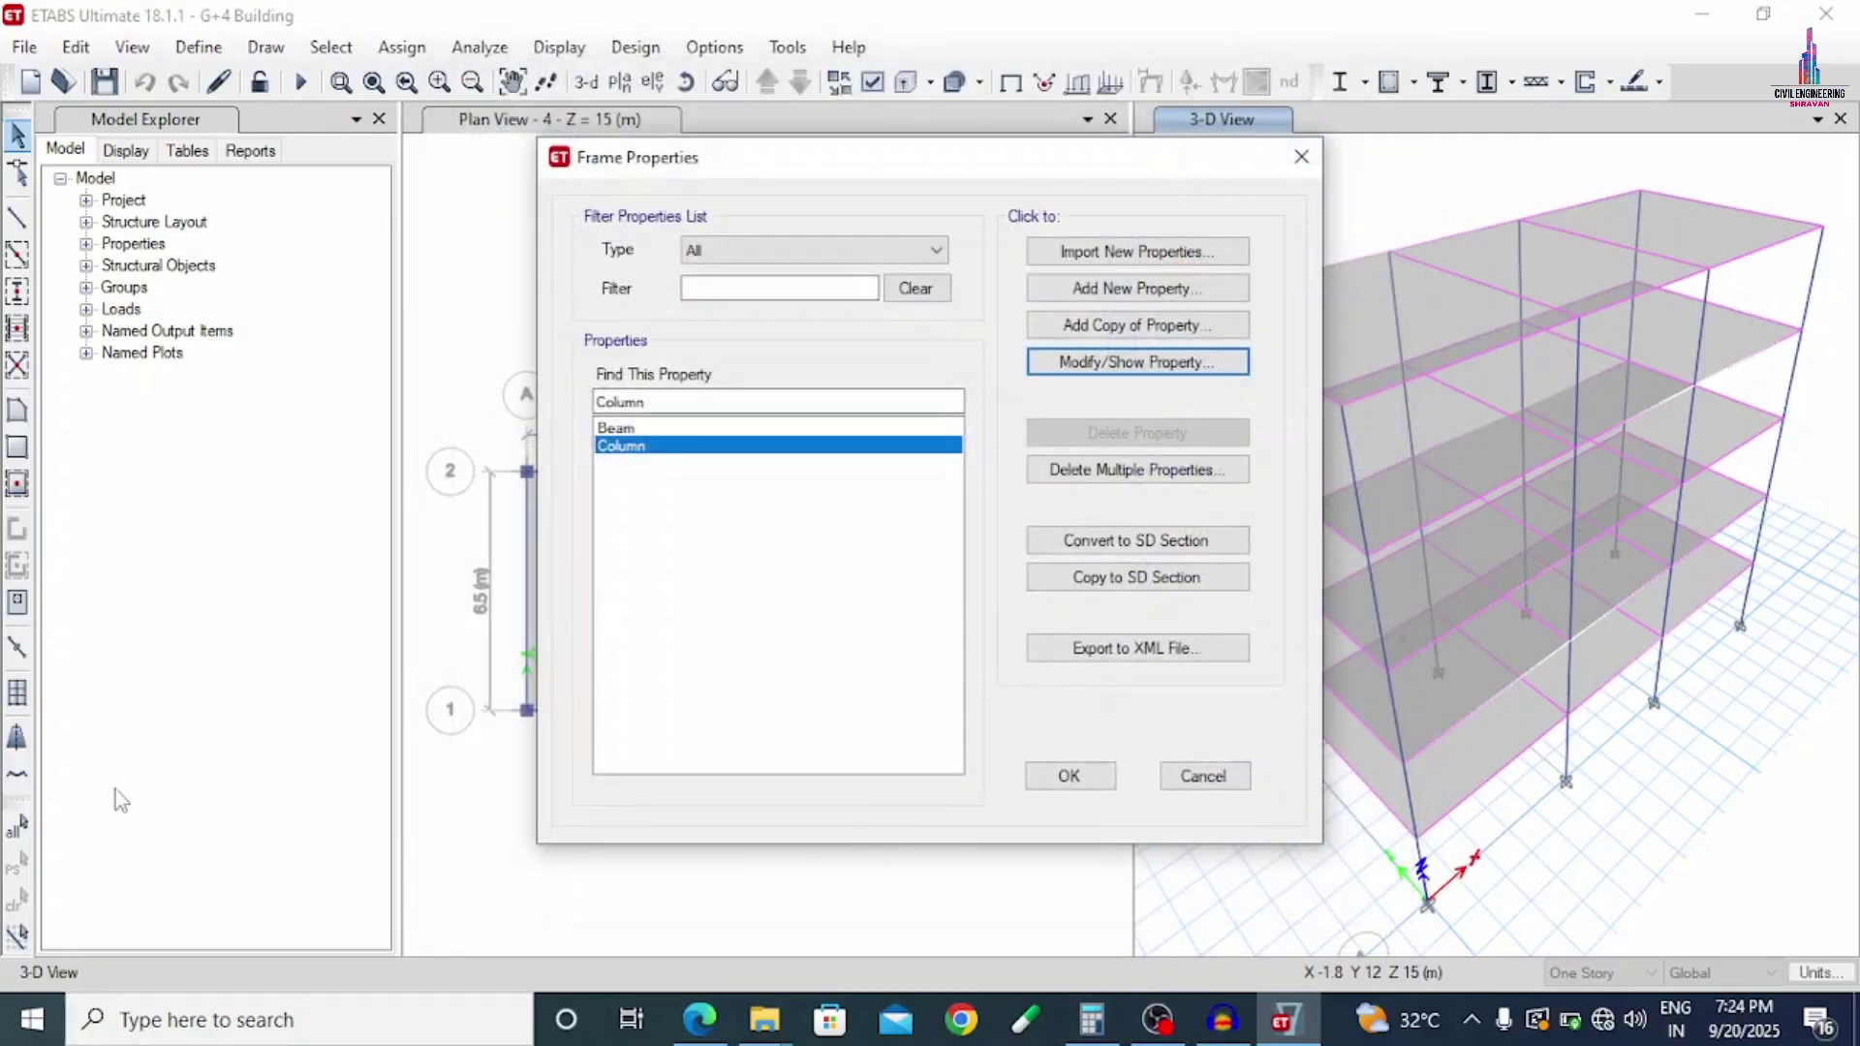
{"action": "left_click", "coordinate": [1067, 773]}
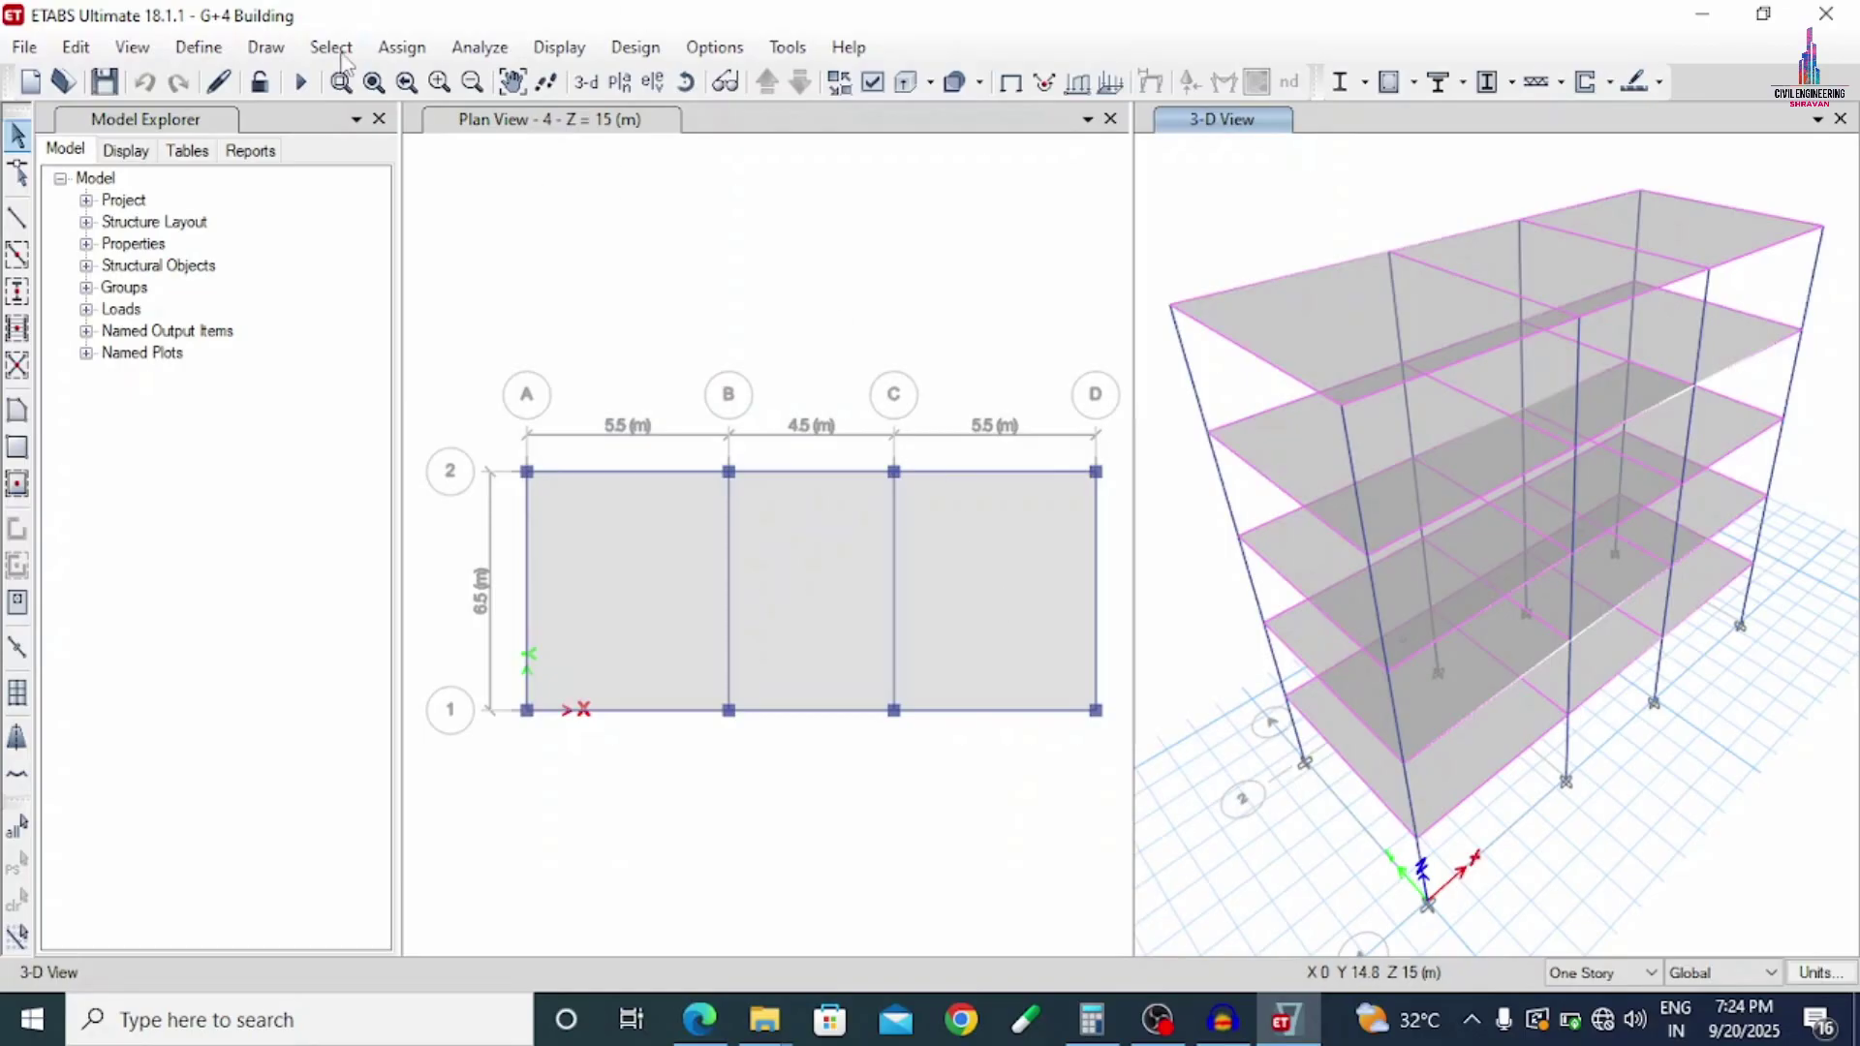
Step: Rerun the structural analysis and accept the concrete frame design preferences for IS 456:2000
{"action": "left_click", "coordinate": [300, 81]}
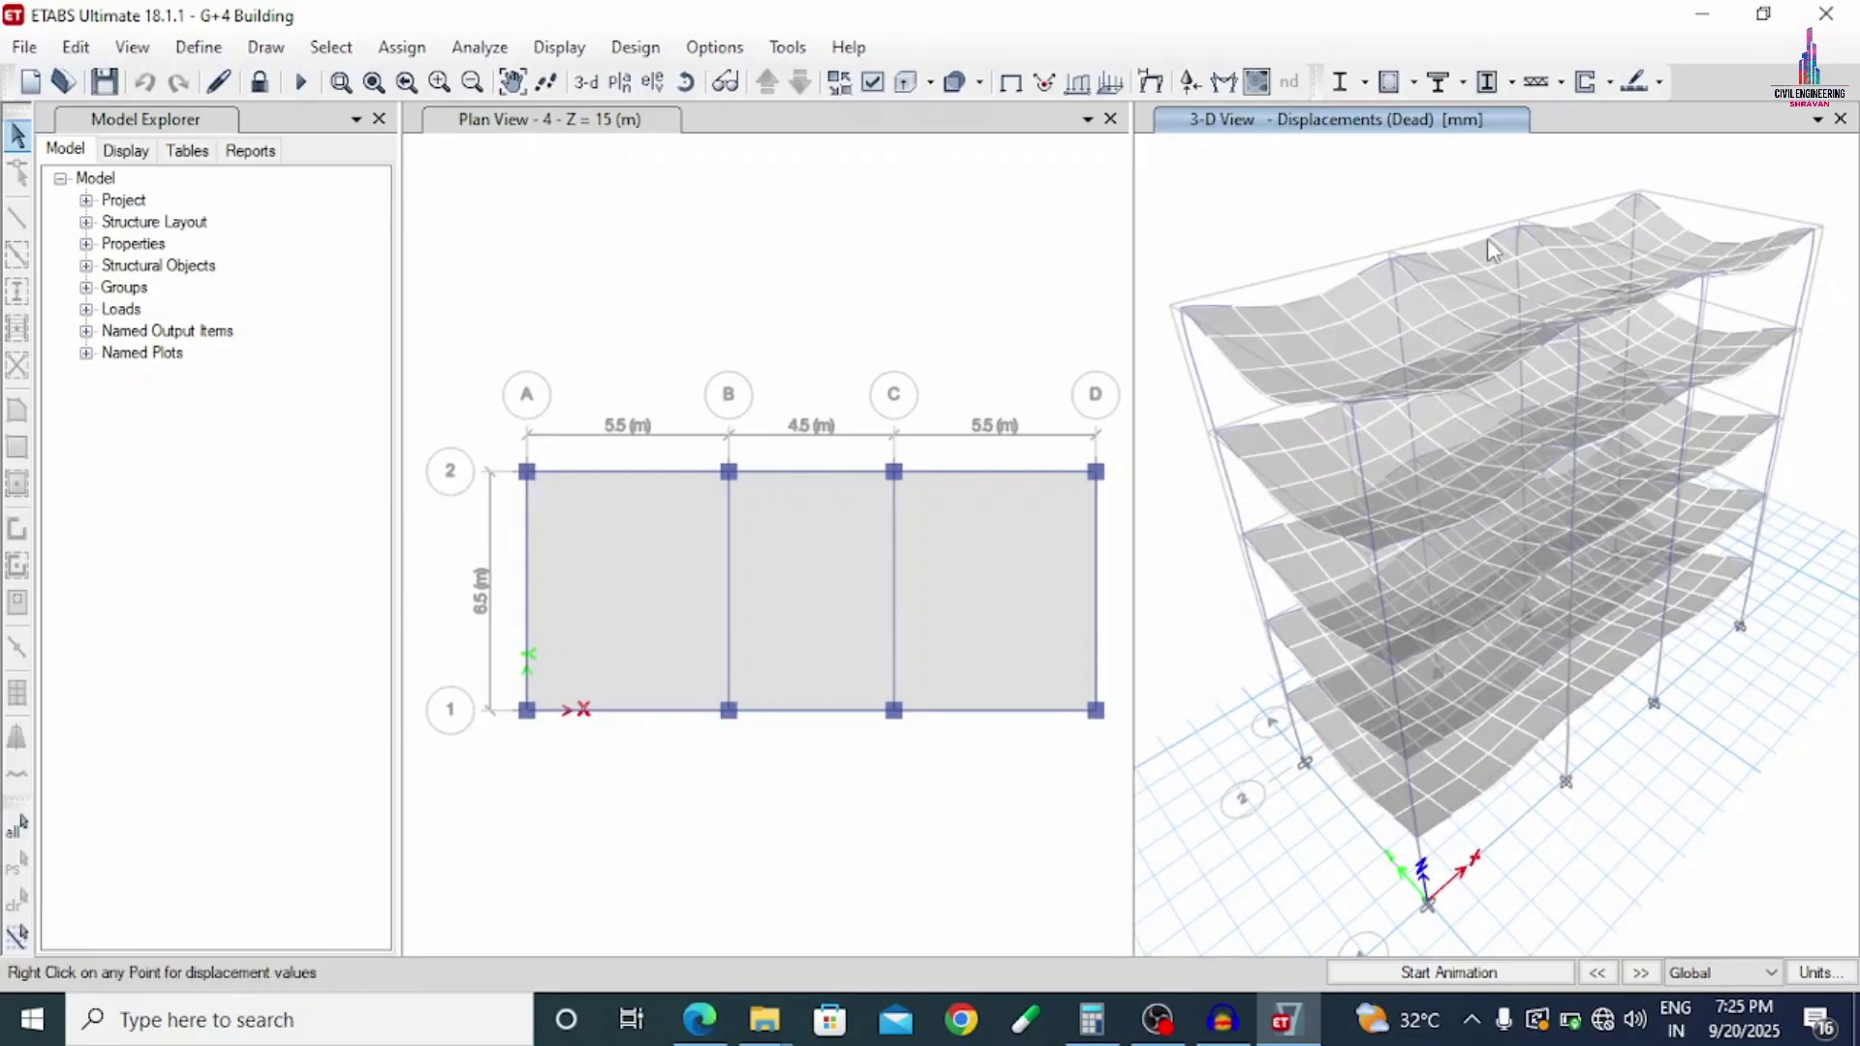
{"action": "left_click", "coordinate": [635, 53]}
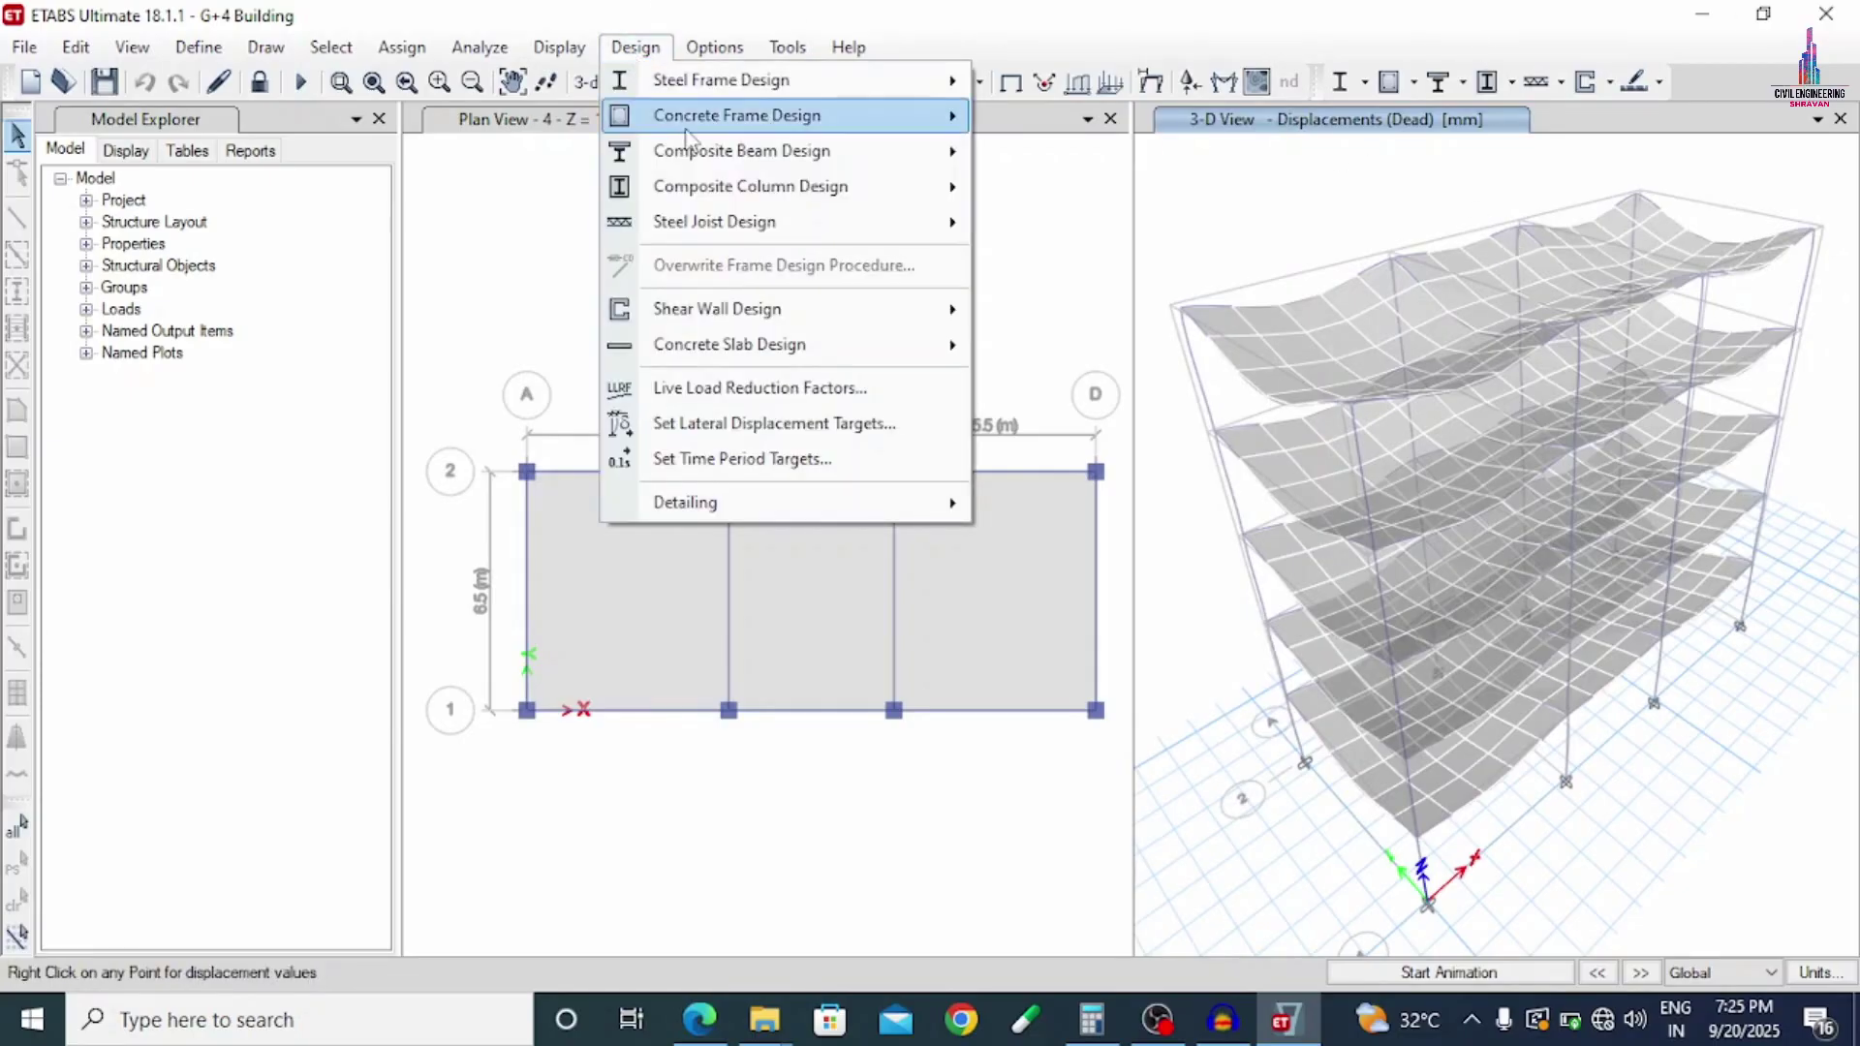
{"action": "mouse_move", "coordinate": [685, 124]}
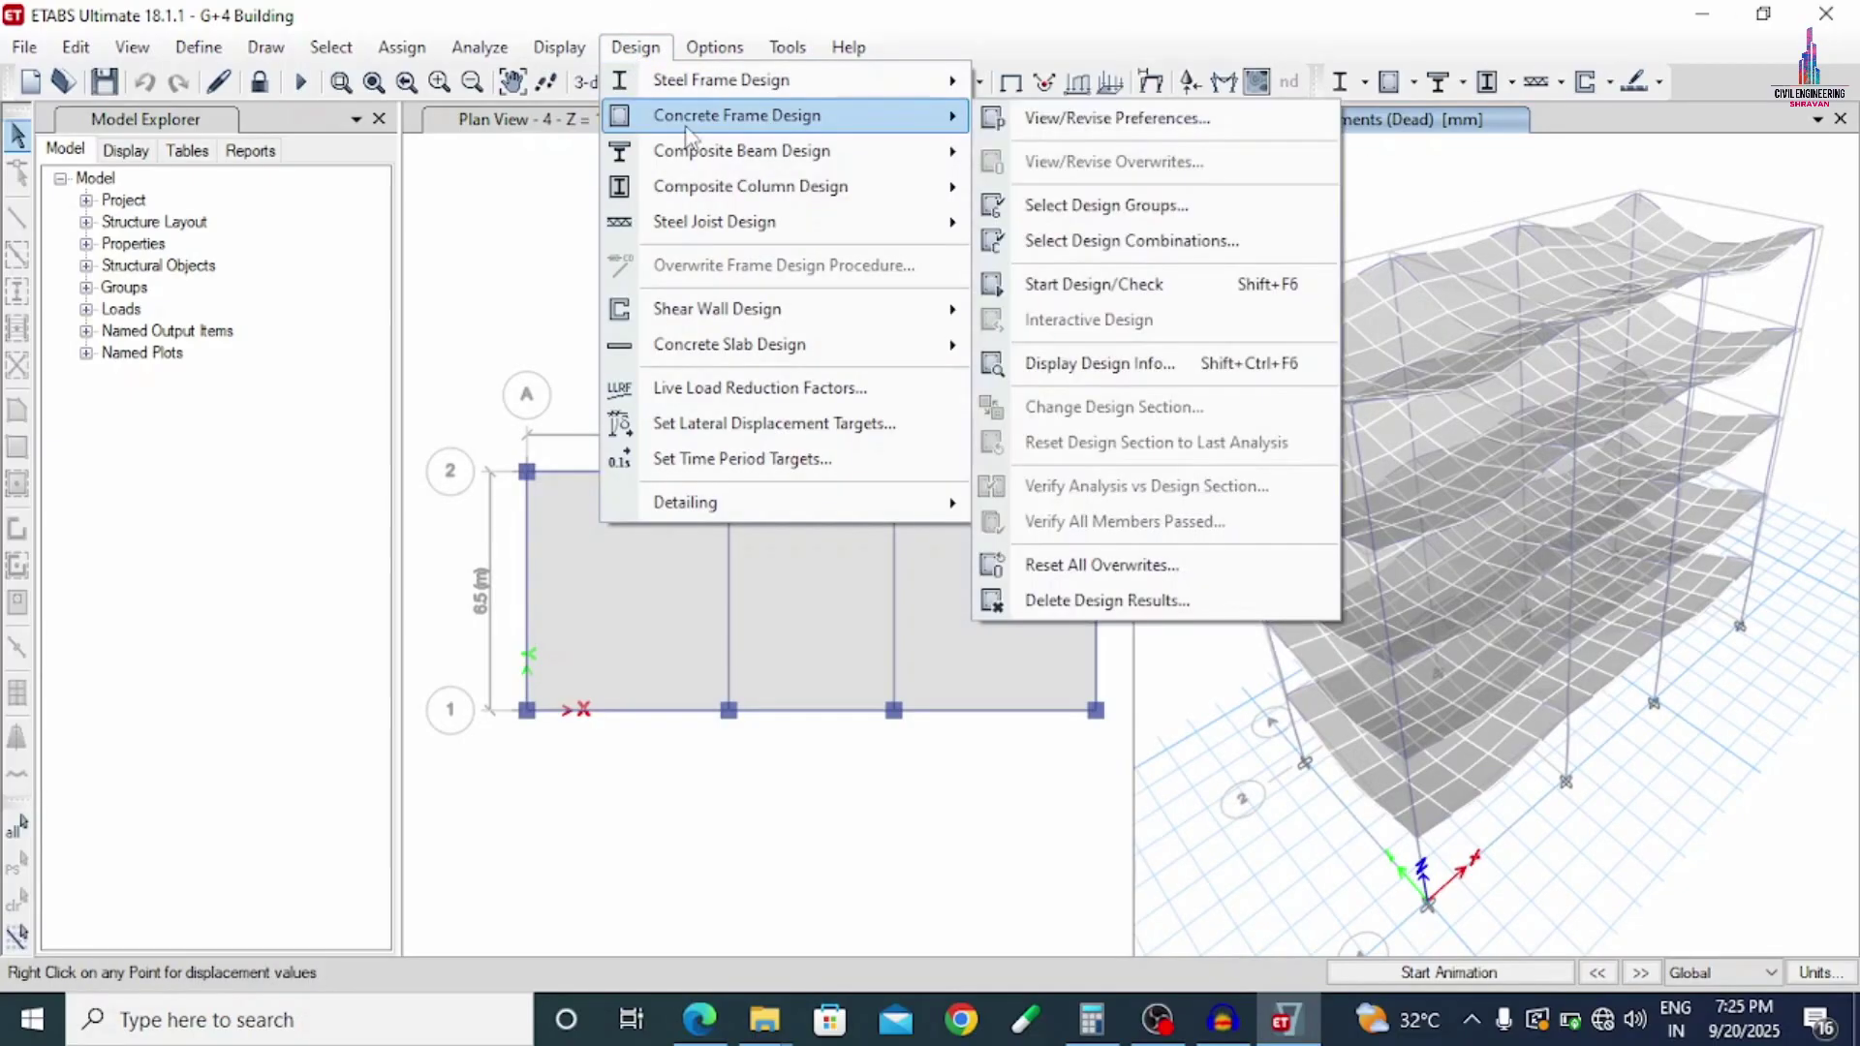
{"action": "left_click", "coordinate": [988, 121]}
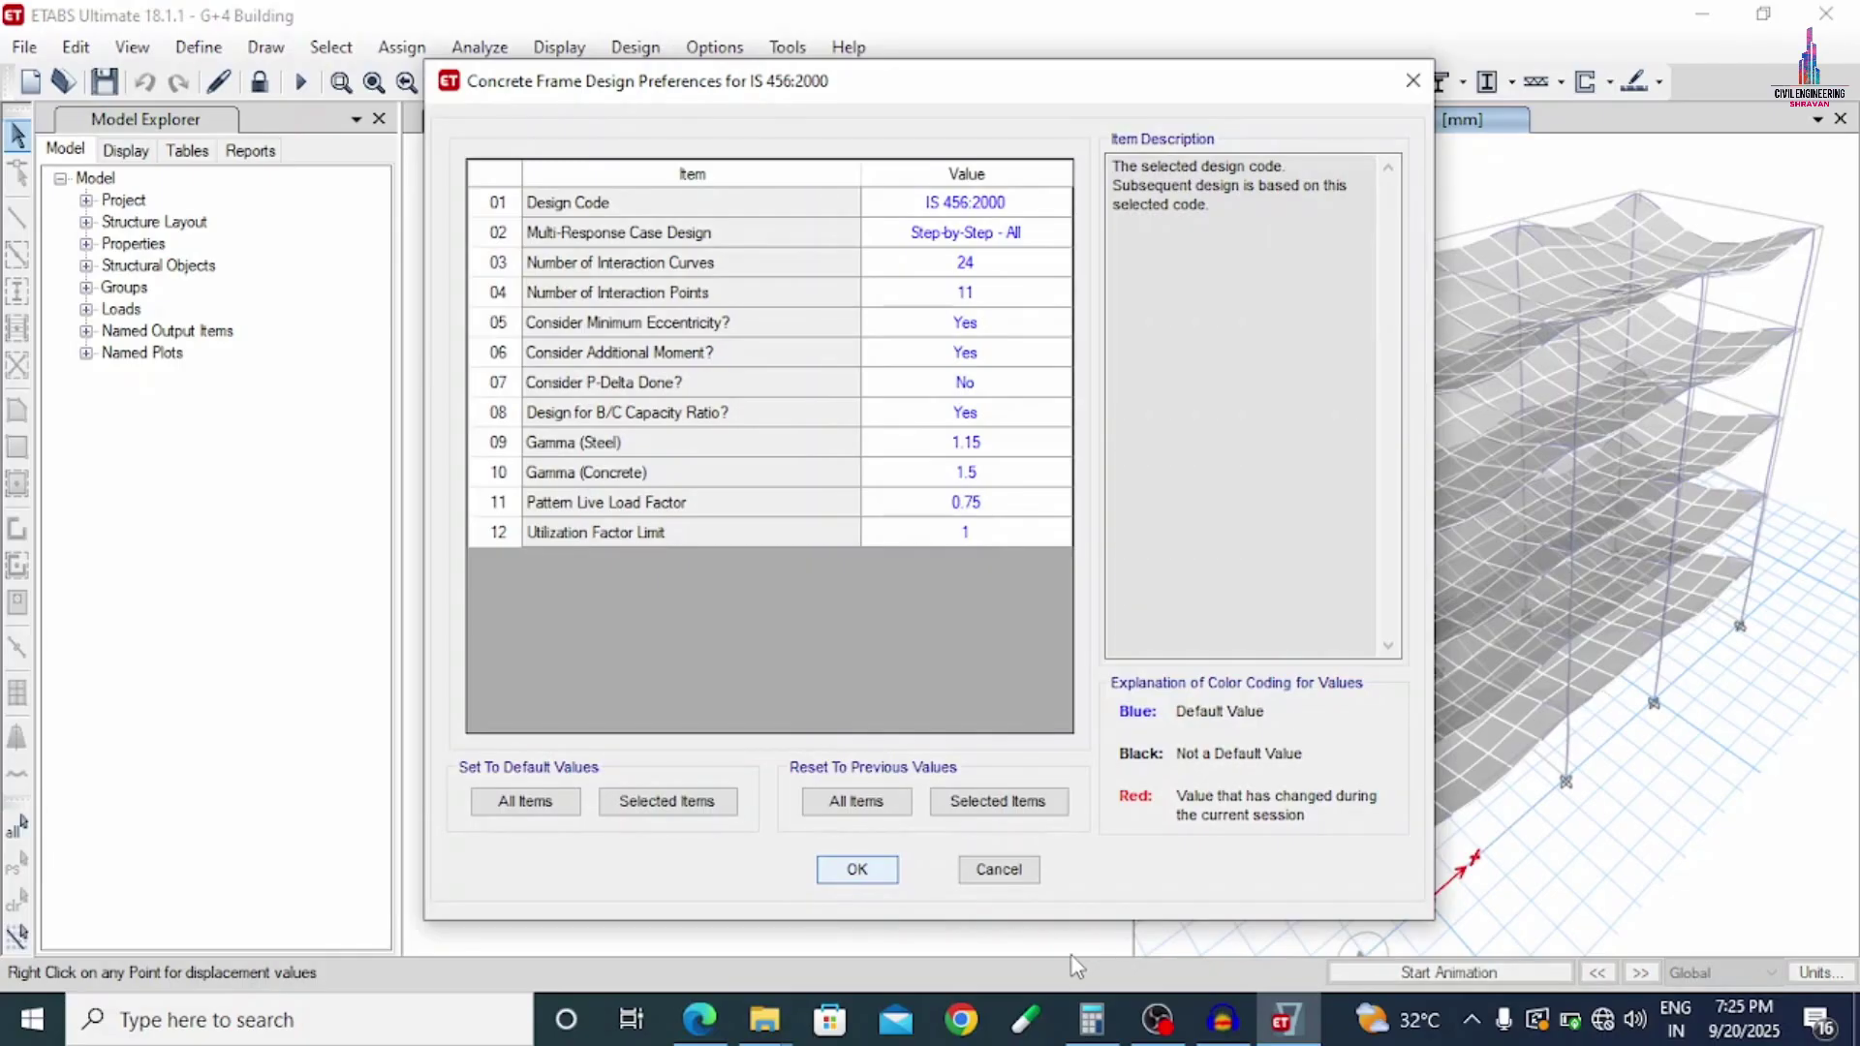
{"action": "key", "text": "Return"}
{"action": "left_click", "coordinate": [1160, 1025]}
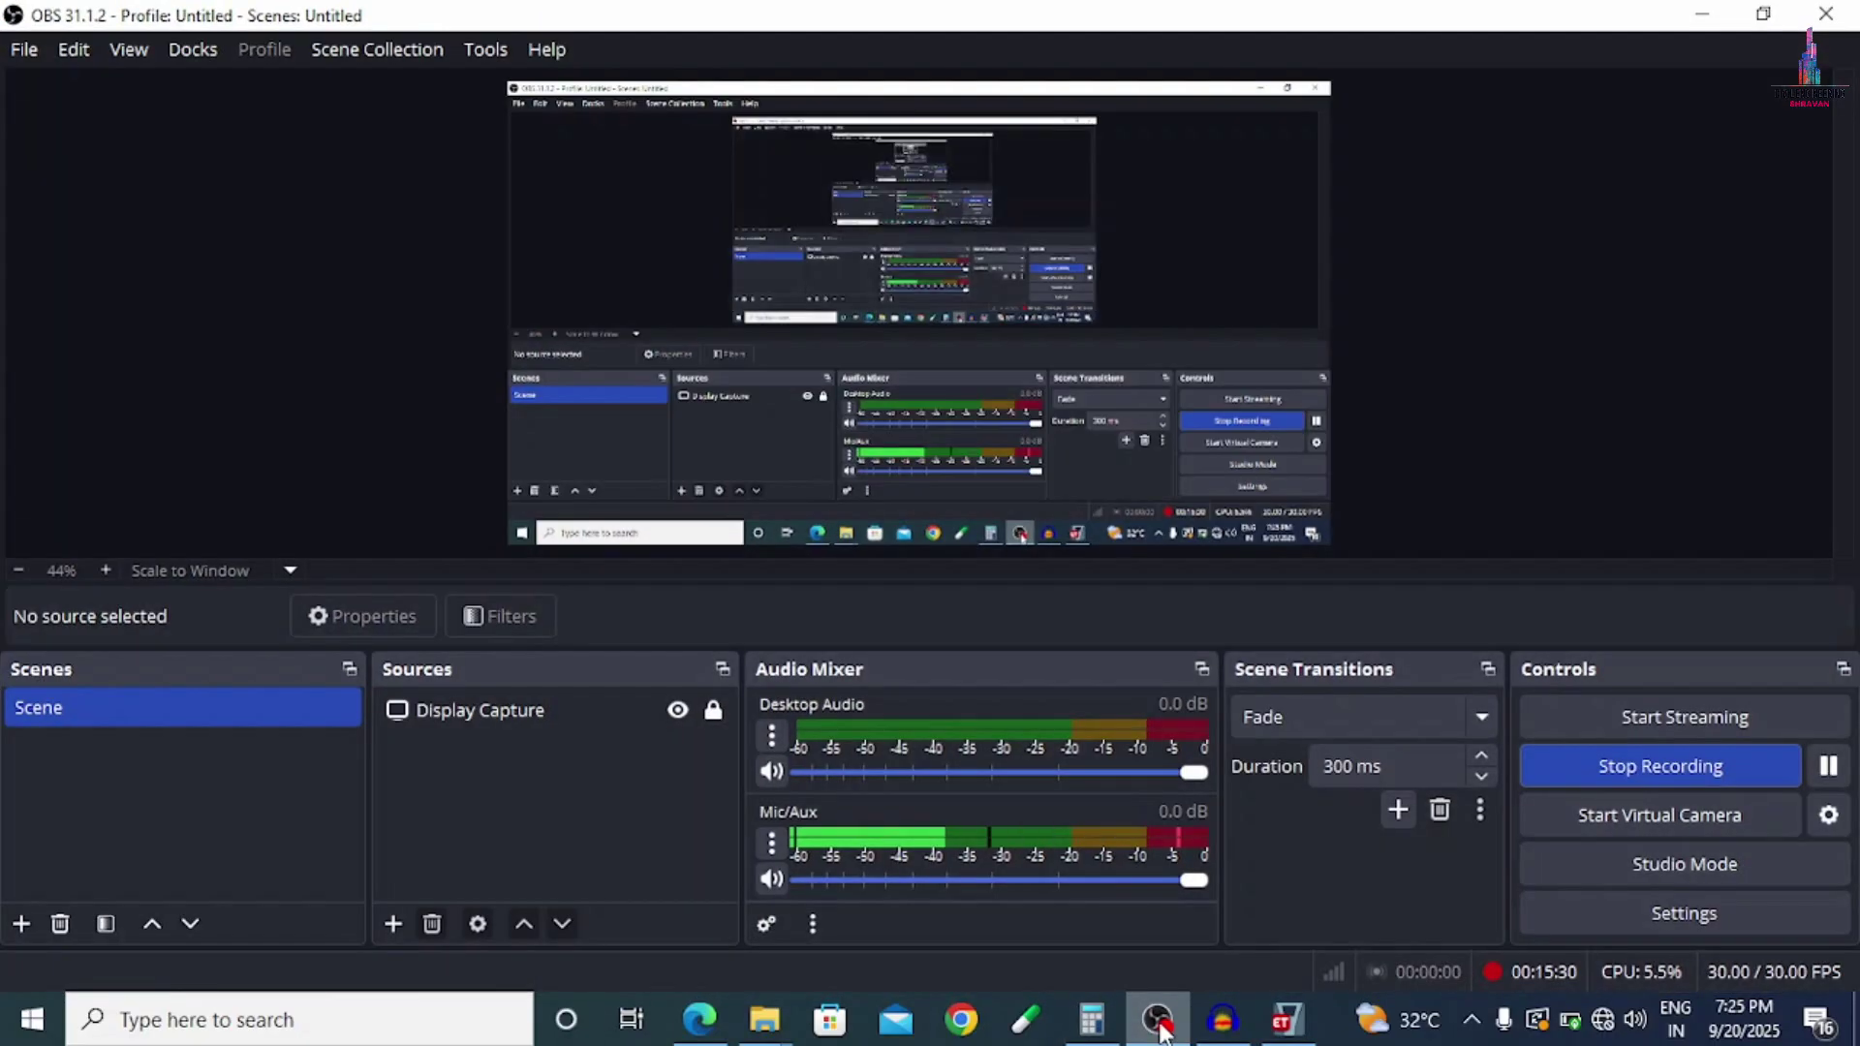
{"action": "left_click", "coordinate": [1162, 1029]}
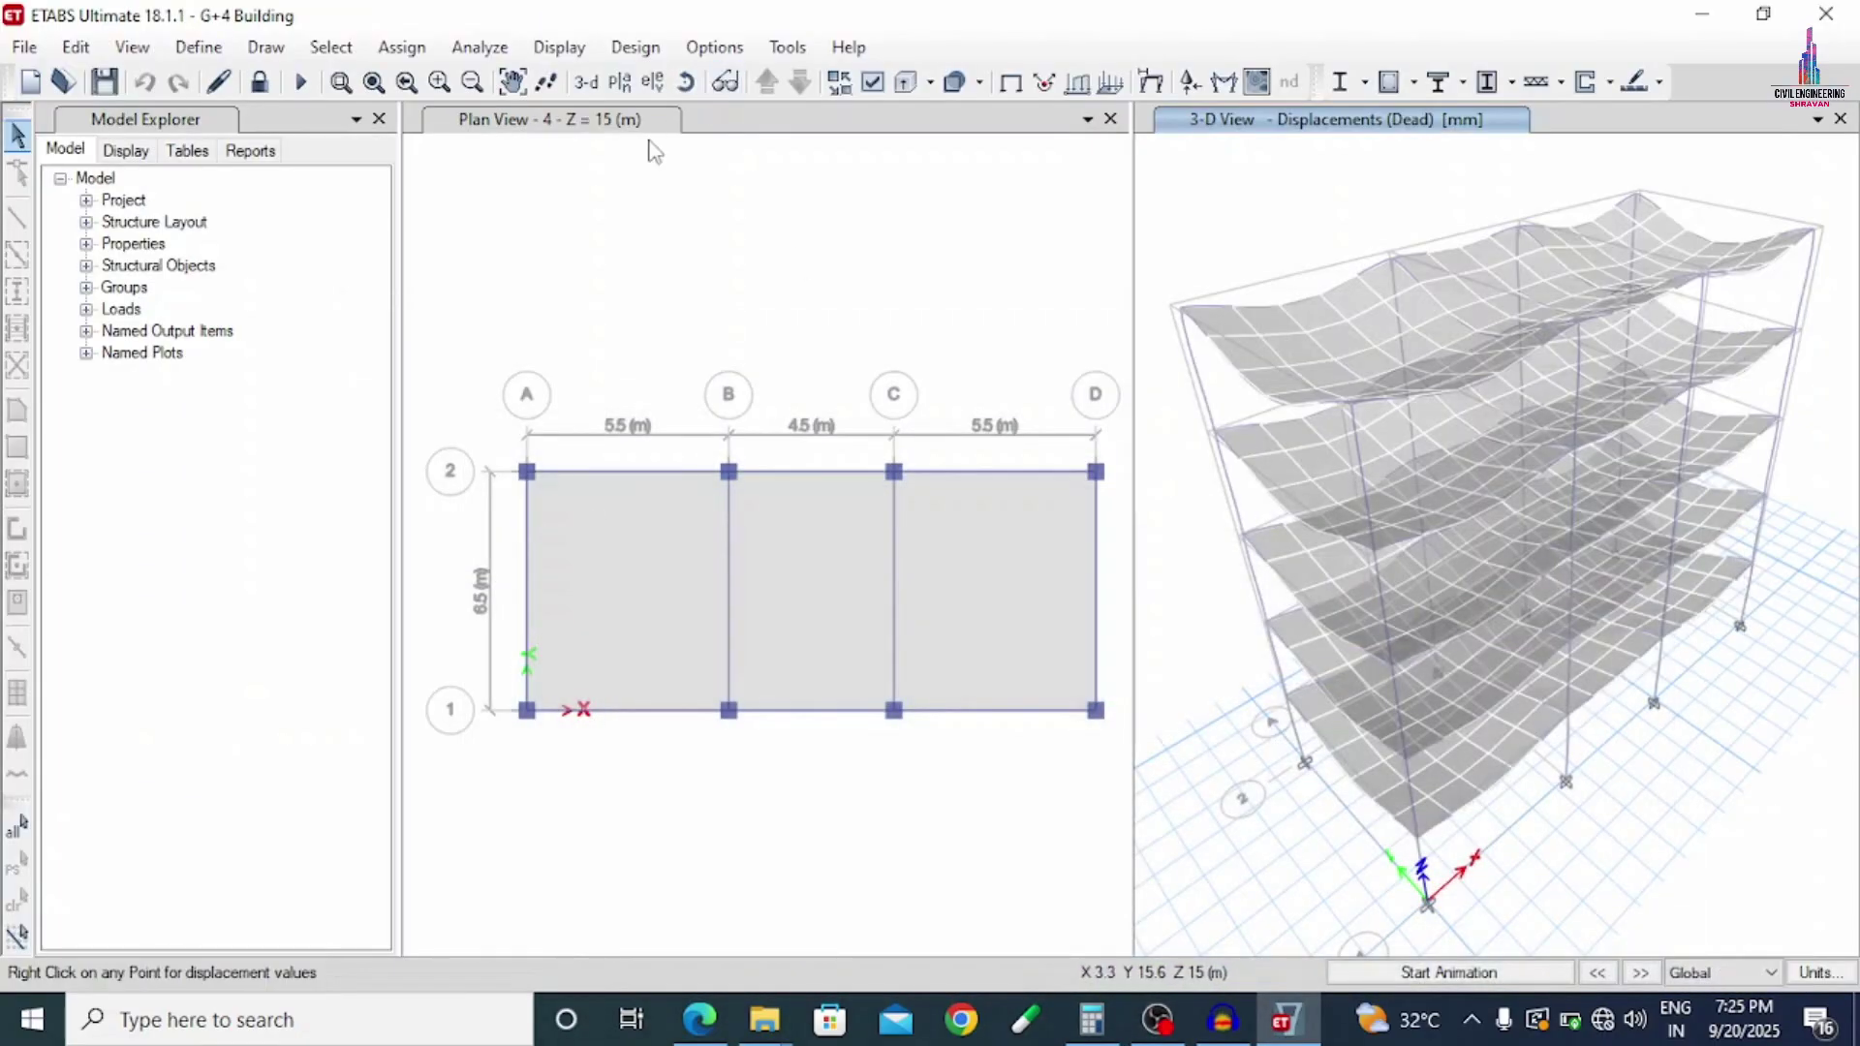
Step: Run the concrete frame design check again on the reanalyzed building model
{"action": "left_click", "coordinate": [637, 49]}
{"action": "mouse_move", "coordinate": [662, 124]}
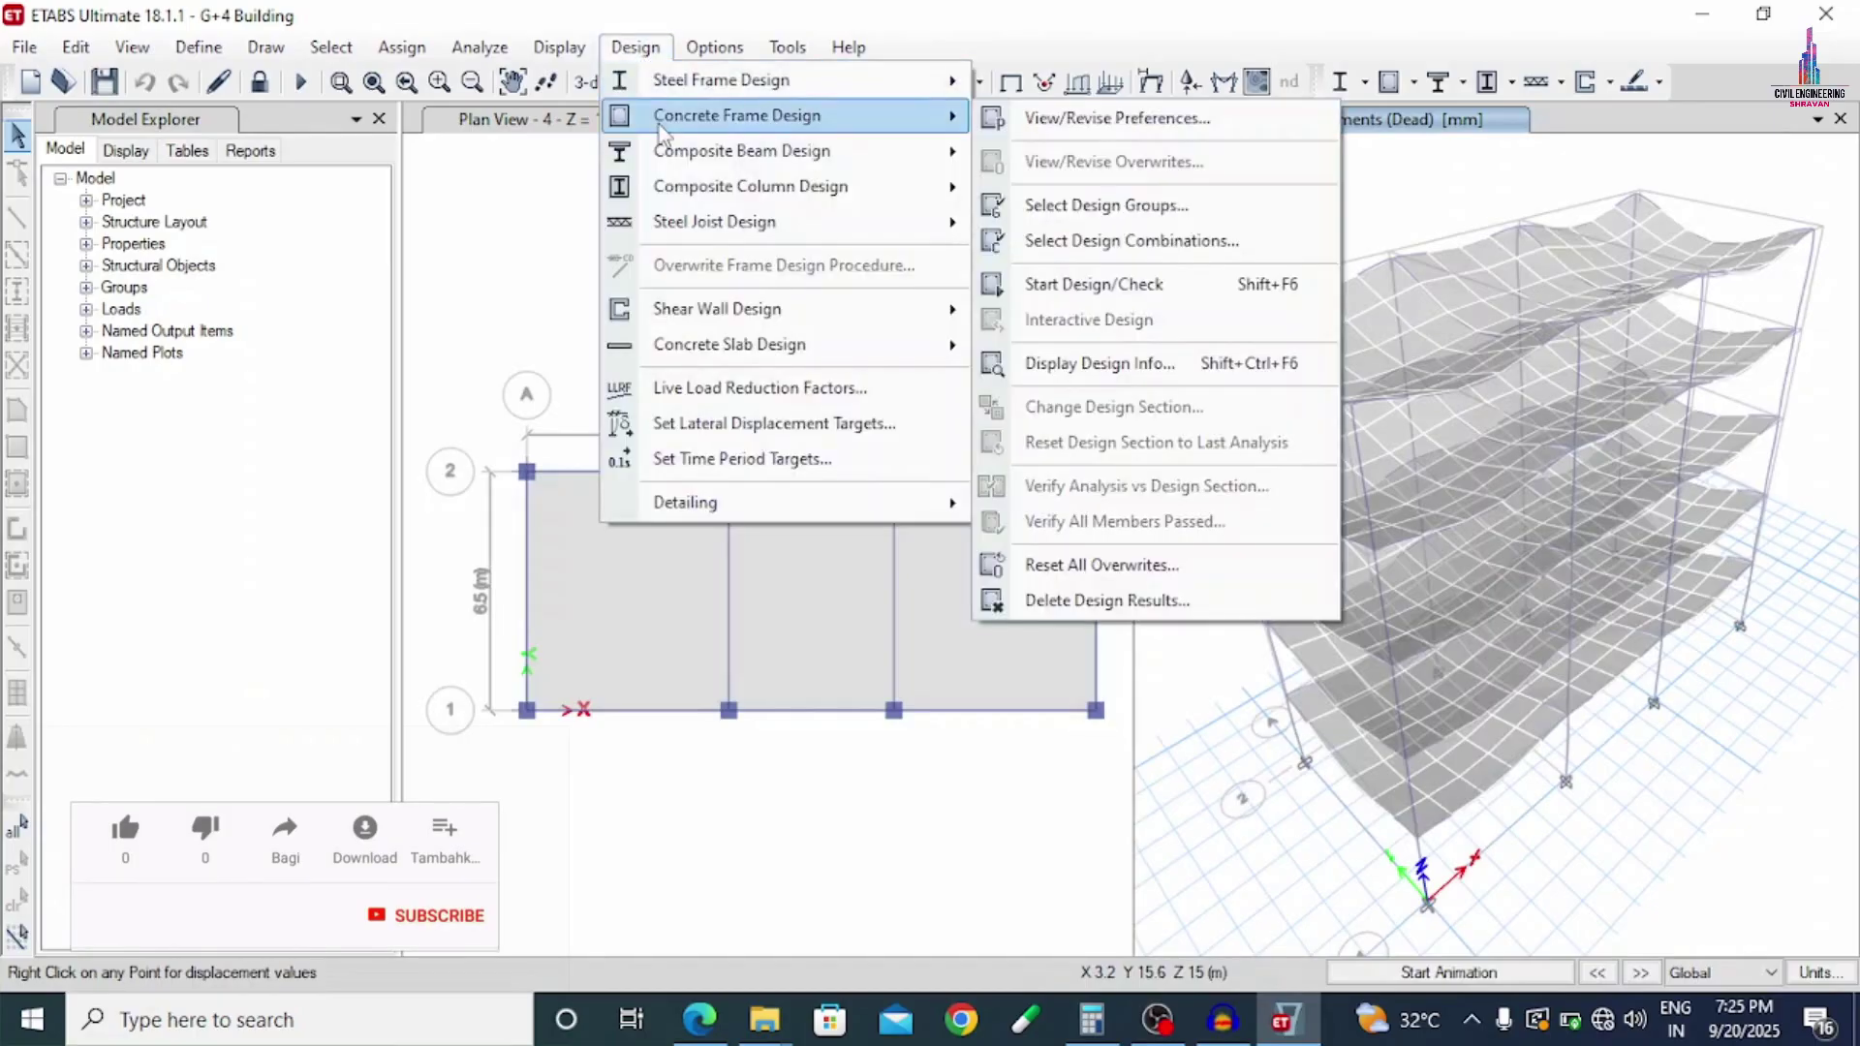
{"action": "left_click", "coordinate": [1163, 285]}
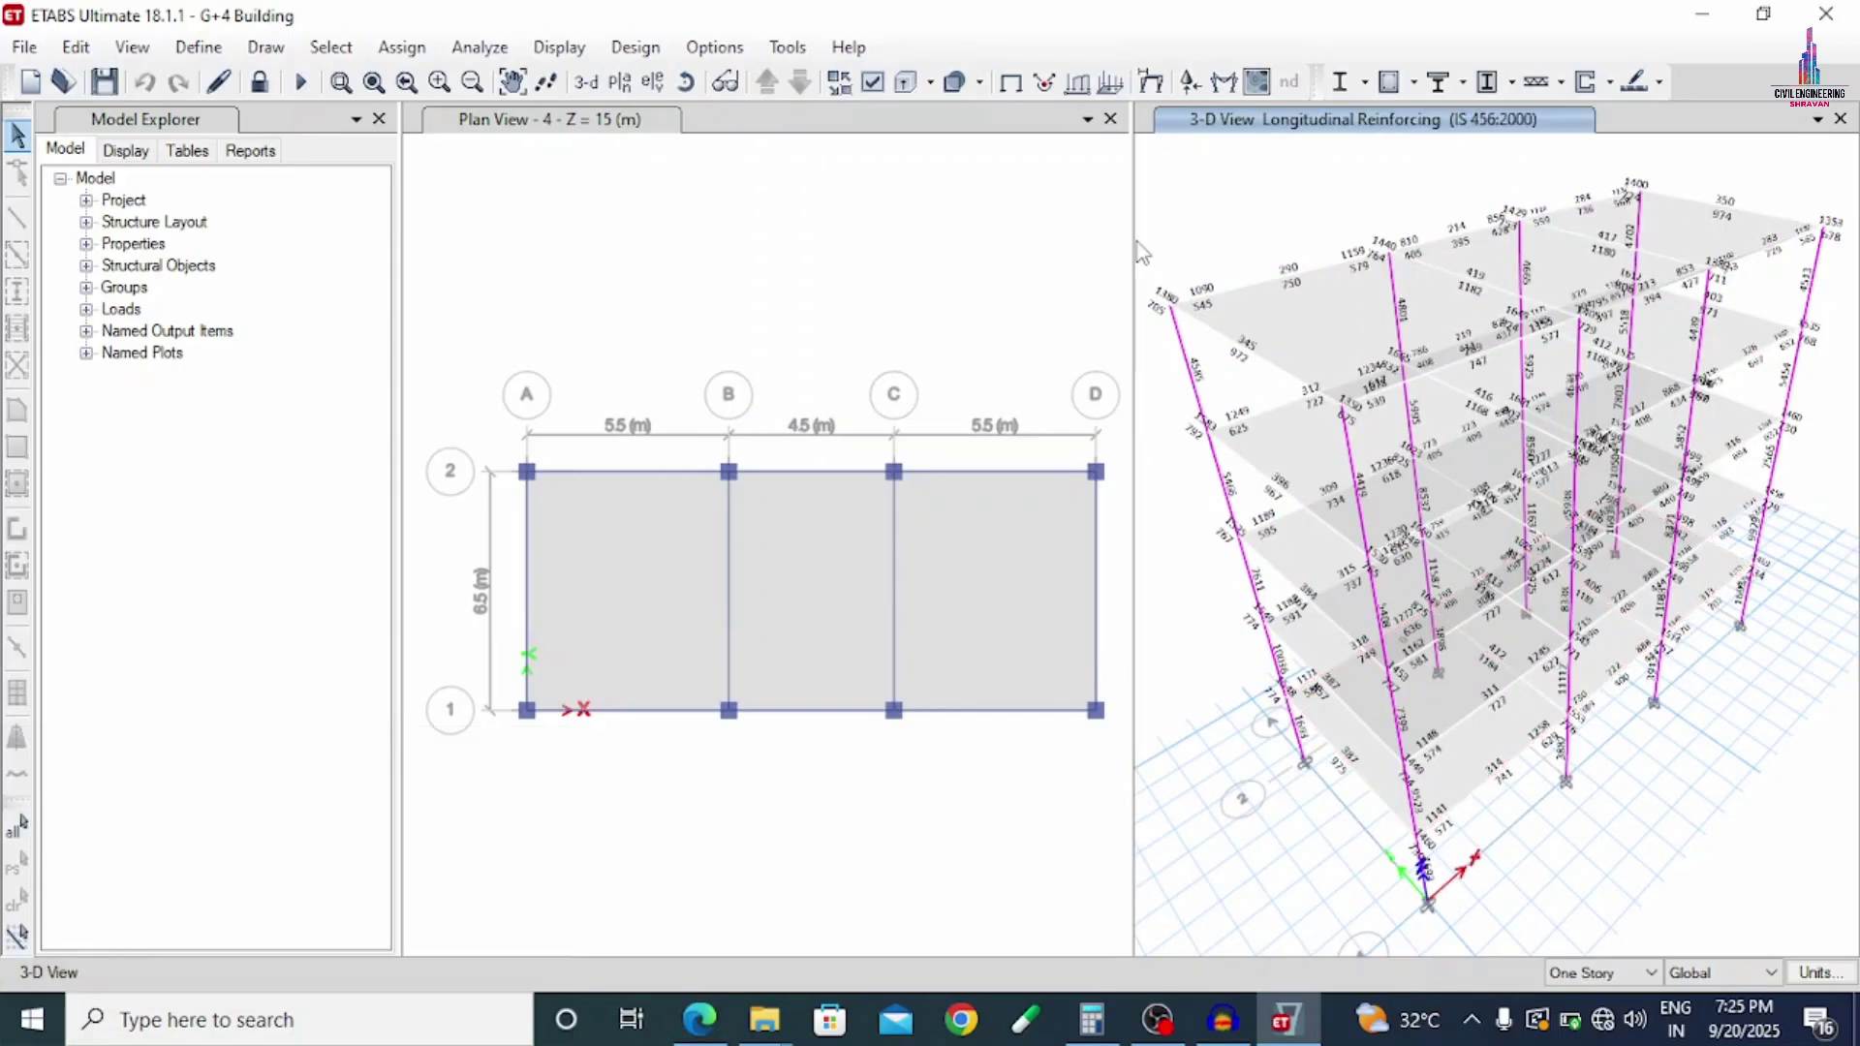
Step: Examine the longitudinal reinforcement areas on the building's columns and beams in the 3-D view
{"action": "mouse_move", "coordinate": [1586, 601]}
{"action": "scroll", "coordinate": [1502, 807], "scroll_direction": "up", "scroll_amount": 5}
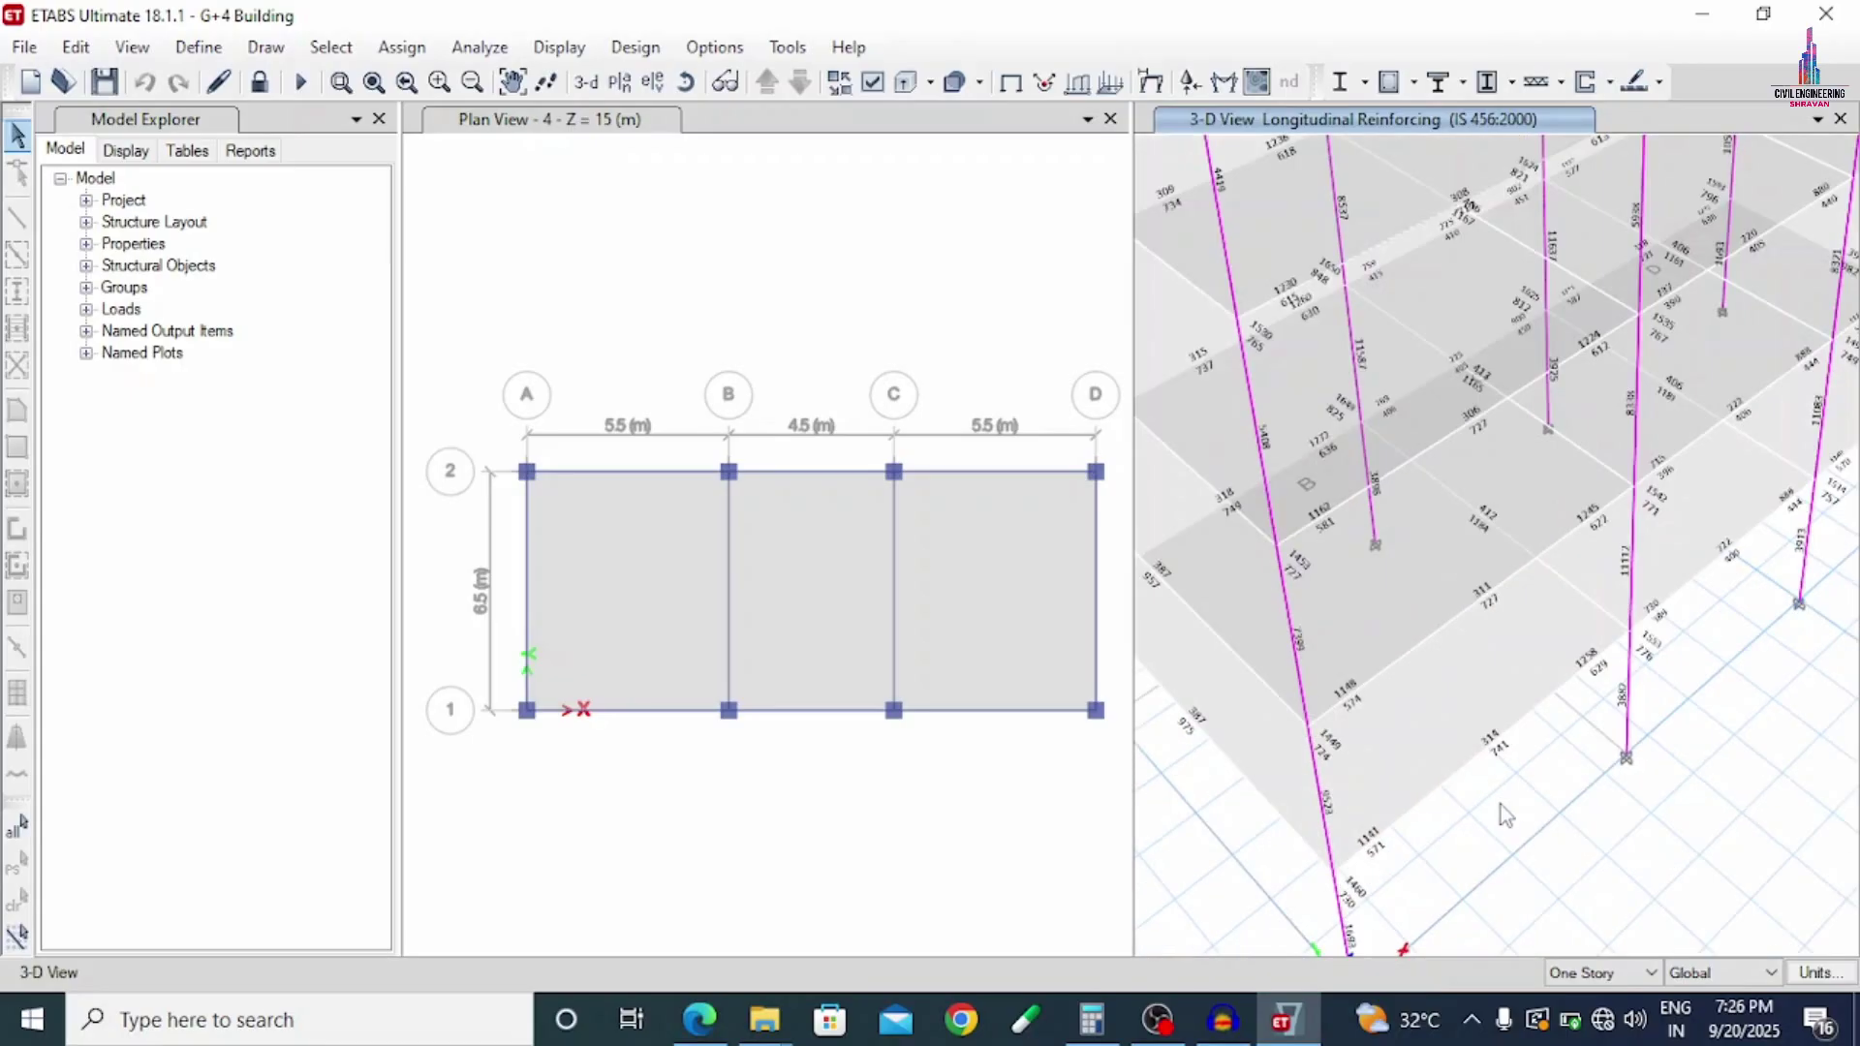
{"action": "scroll", "coordinate": [1703, 581], "scroll_direction": "down", "scroll_amount": 5}
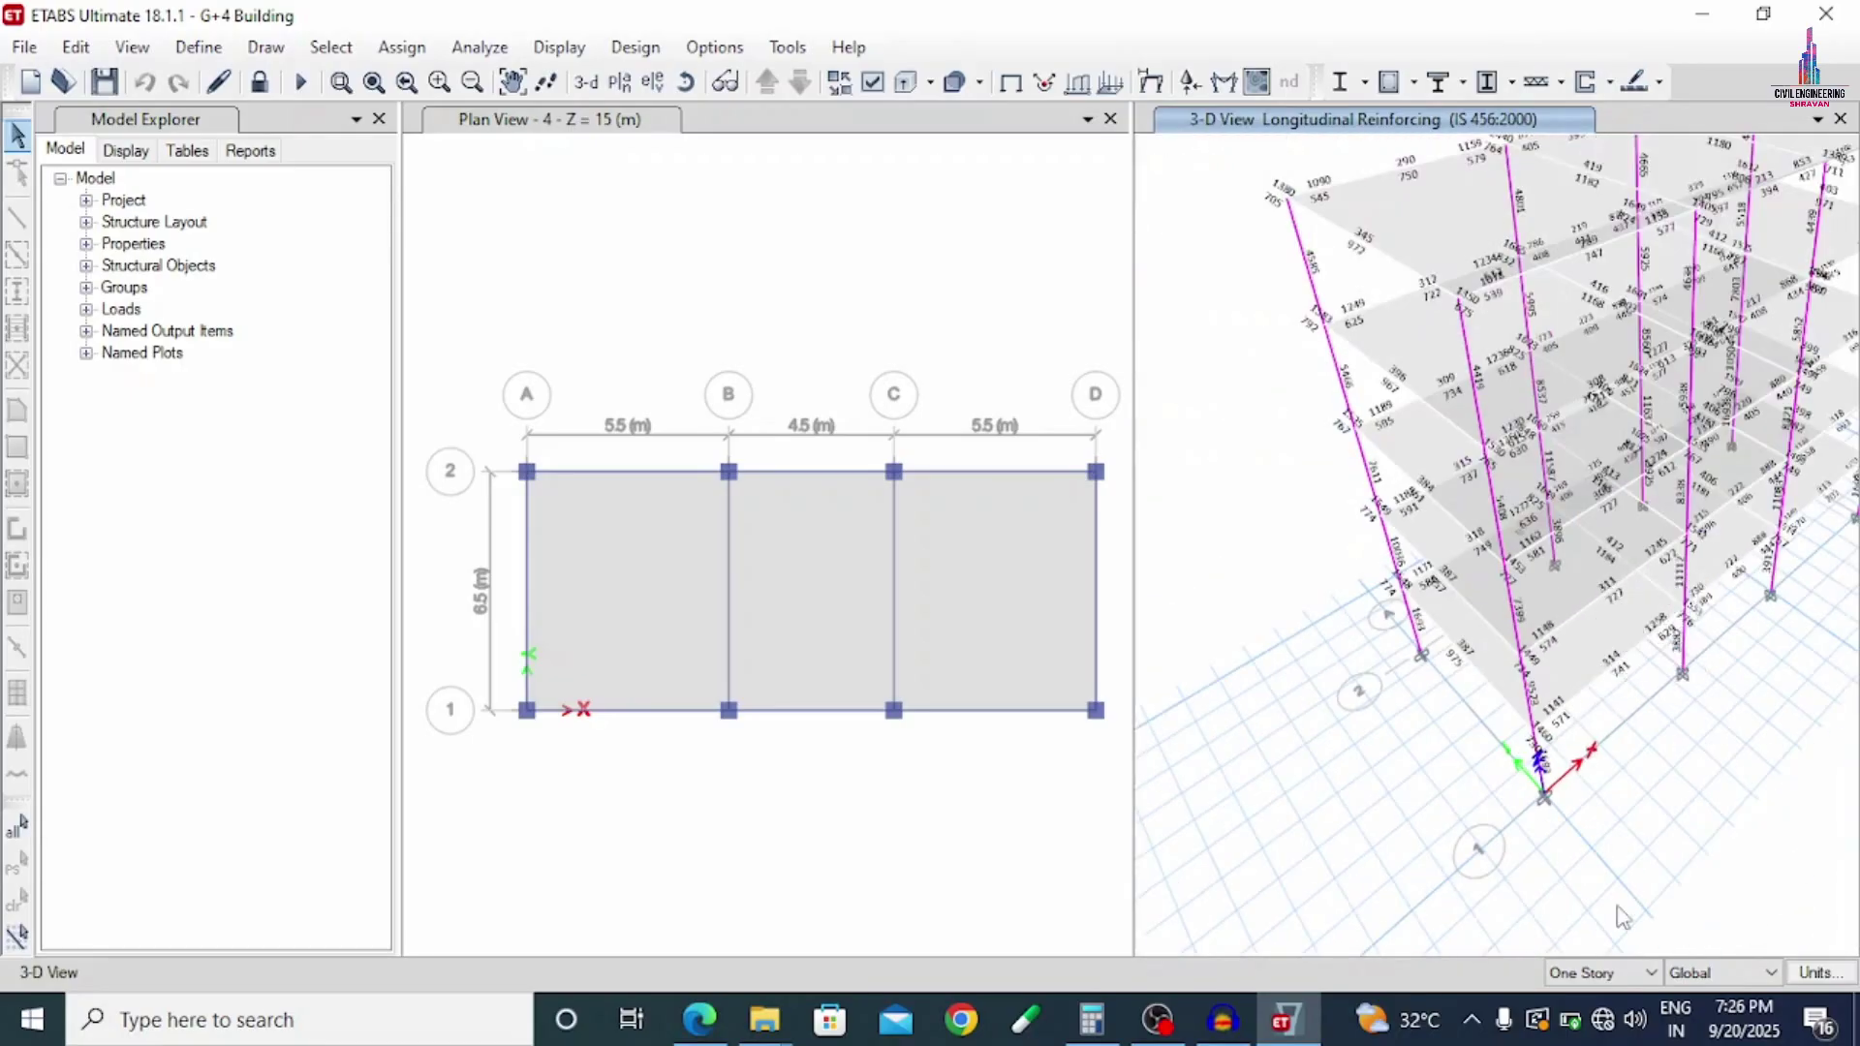
{"action": "scroll", "coordinate": [1461, 833], "scroll_direction": "down", "scroll_amount": 2}
{"action": "scroll", "coordinate": [1461, 833], "scroll_direction": "up", "scroll_amount": 4}
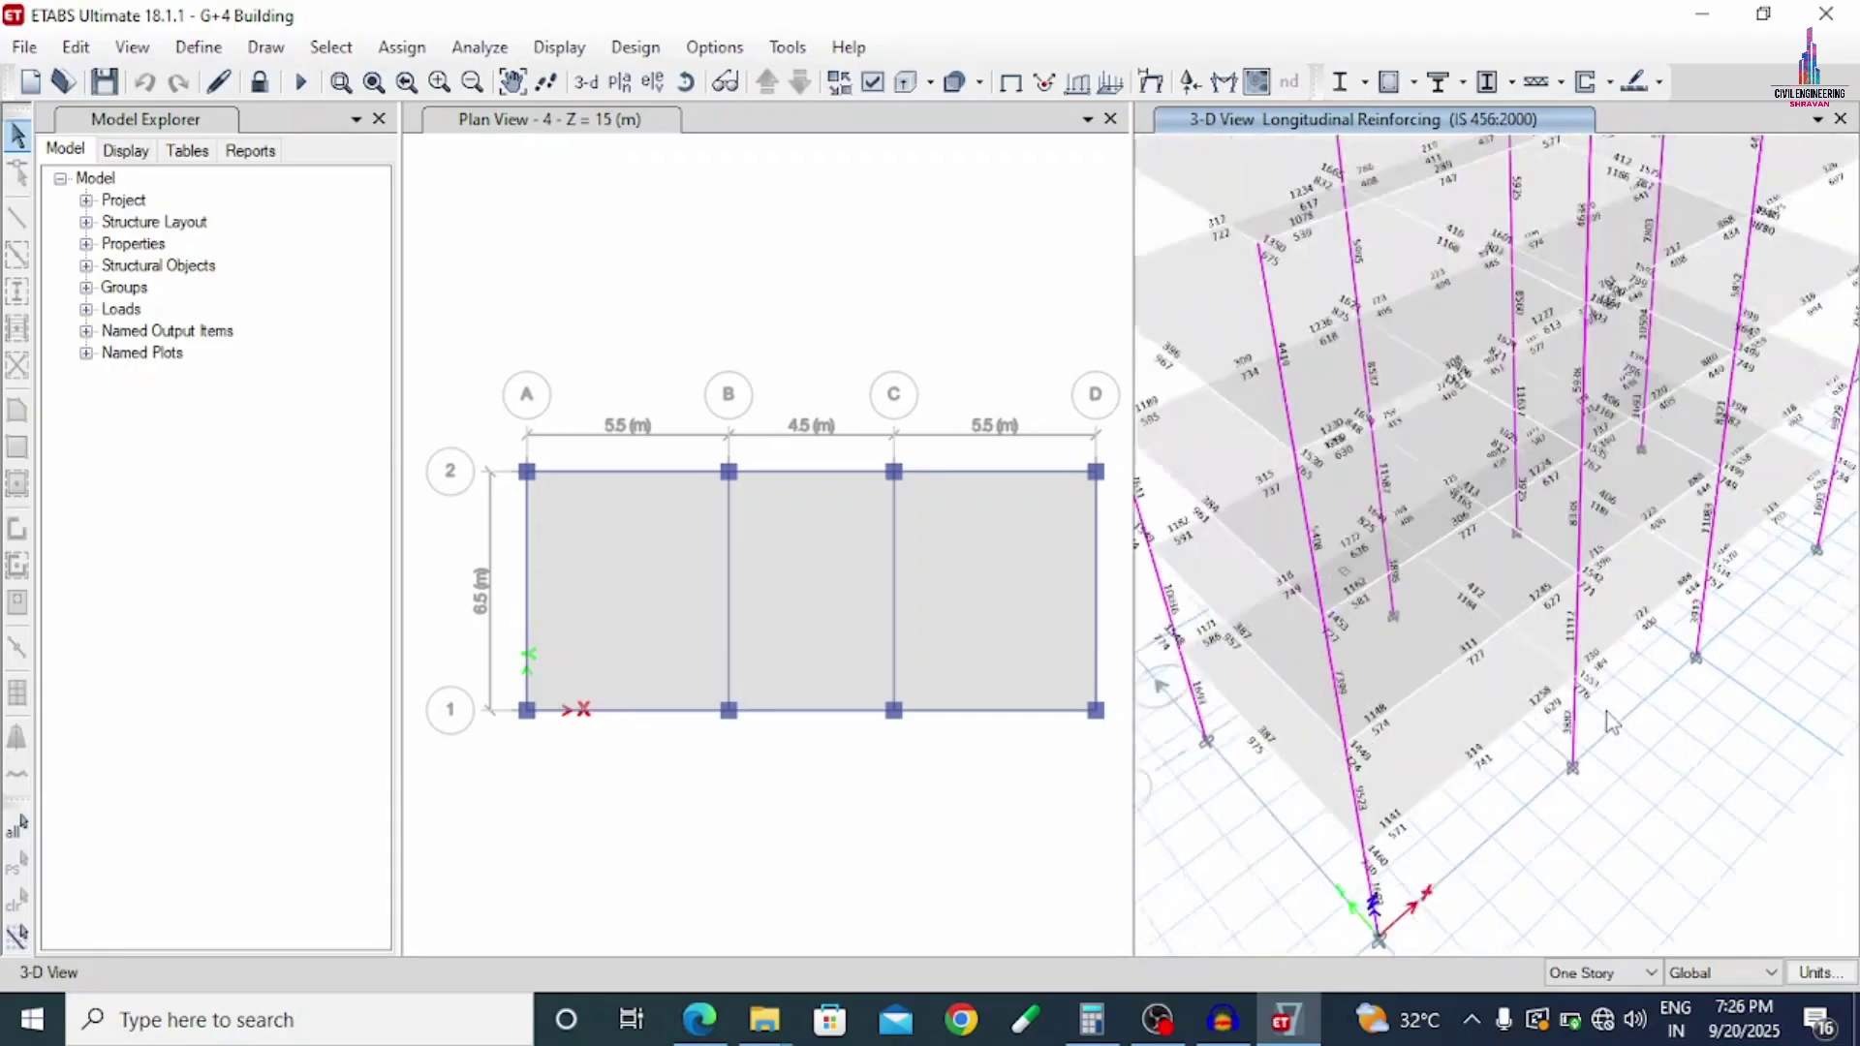
{"action": "scroll", "coordinate": [1473, 731], "scroll_direction": "down", "scroll_amount": 2}
{"action": "scroll", "coordinate": [1473, 732], "scroll_direction": "up", "scroll_amount": 2}
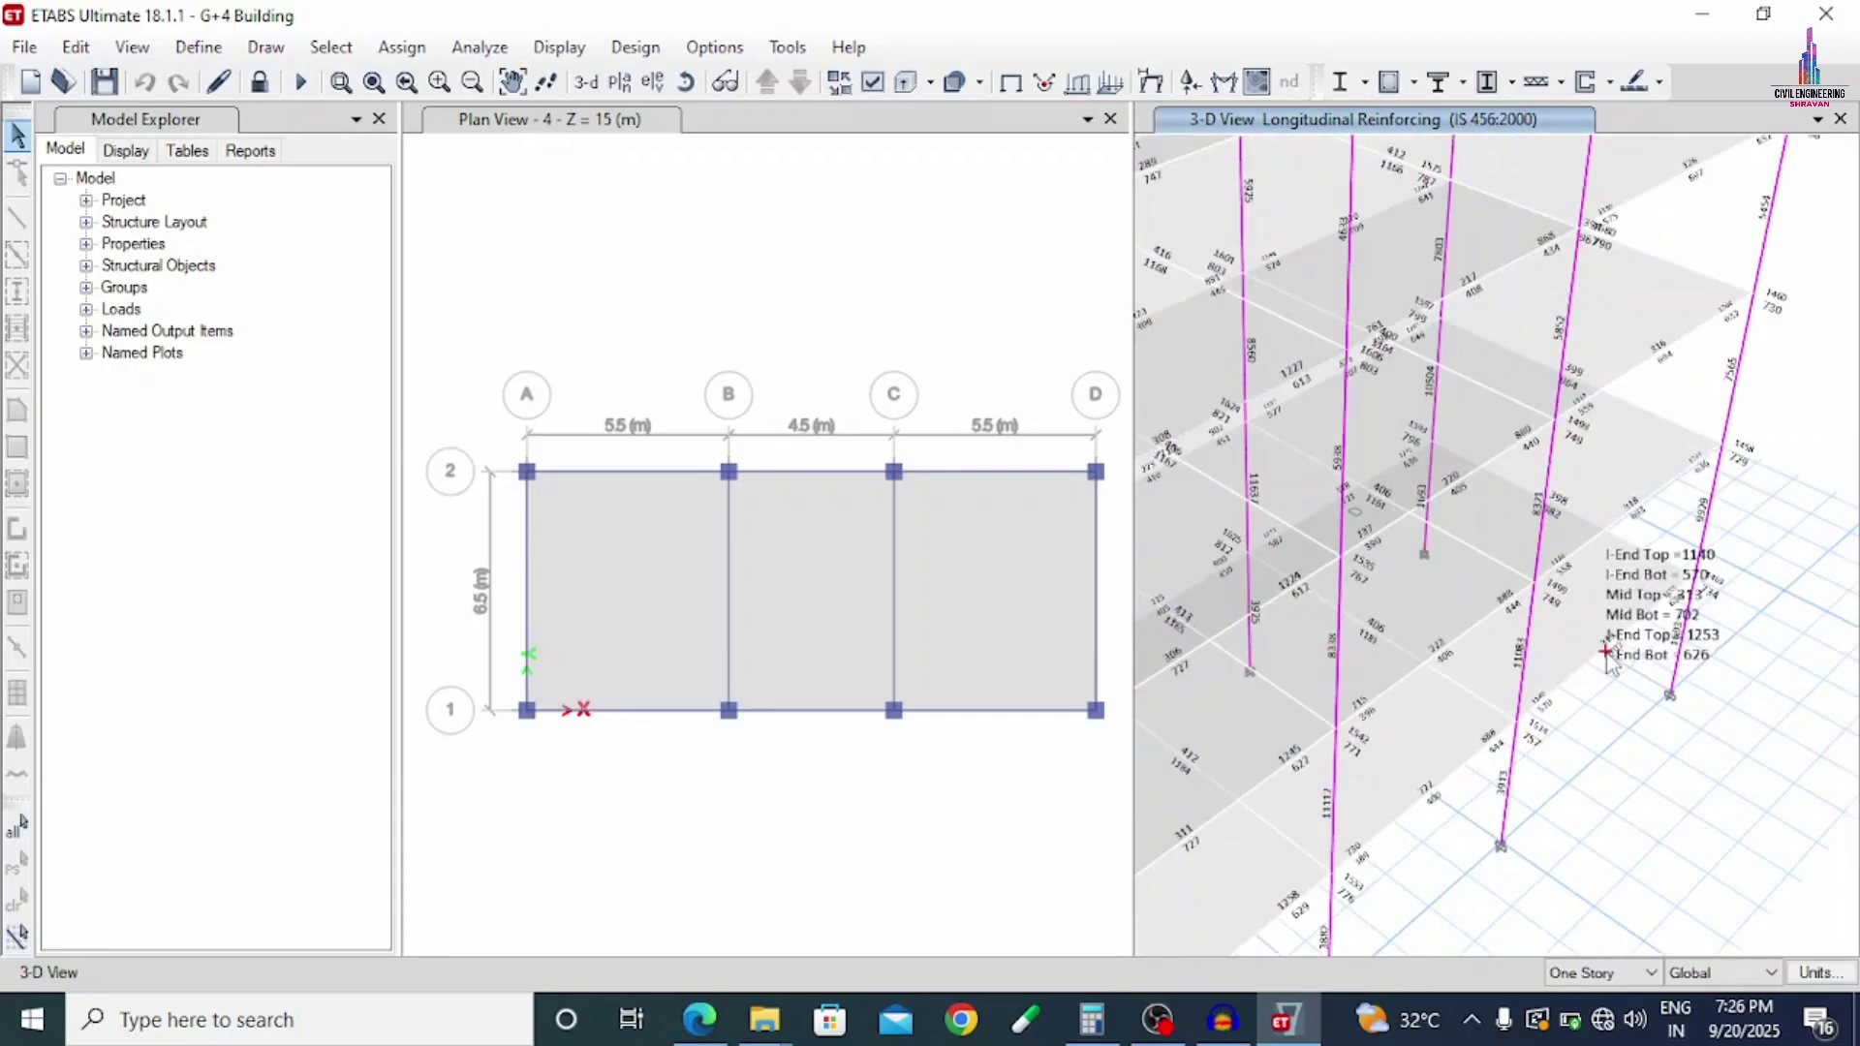
{"action": "scroll", "coordinate": [1730, 641], "scroll_direction": "down", "scroll_amount": 2}
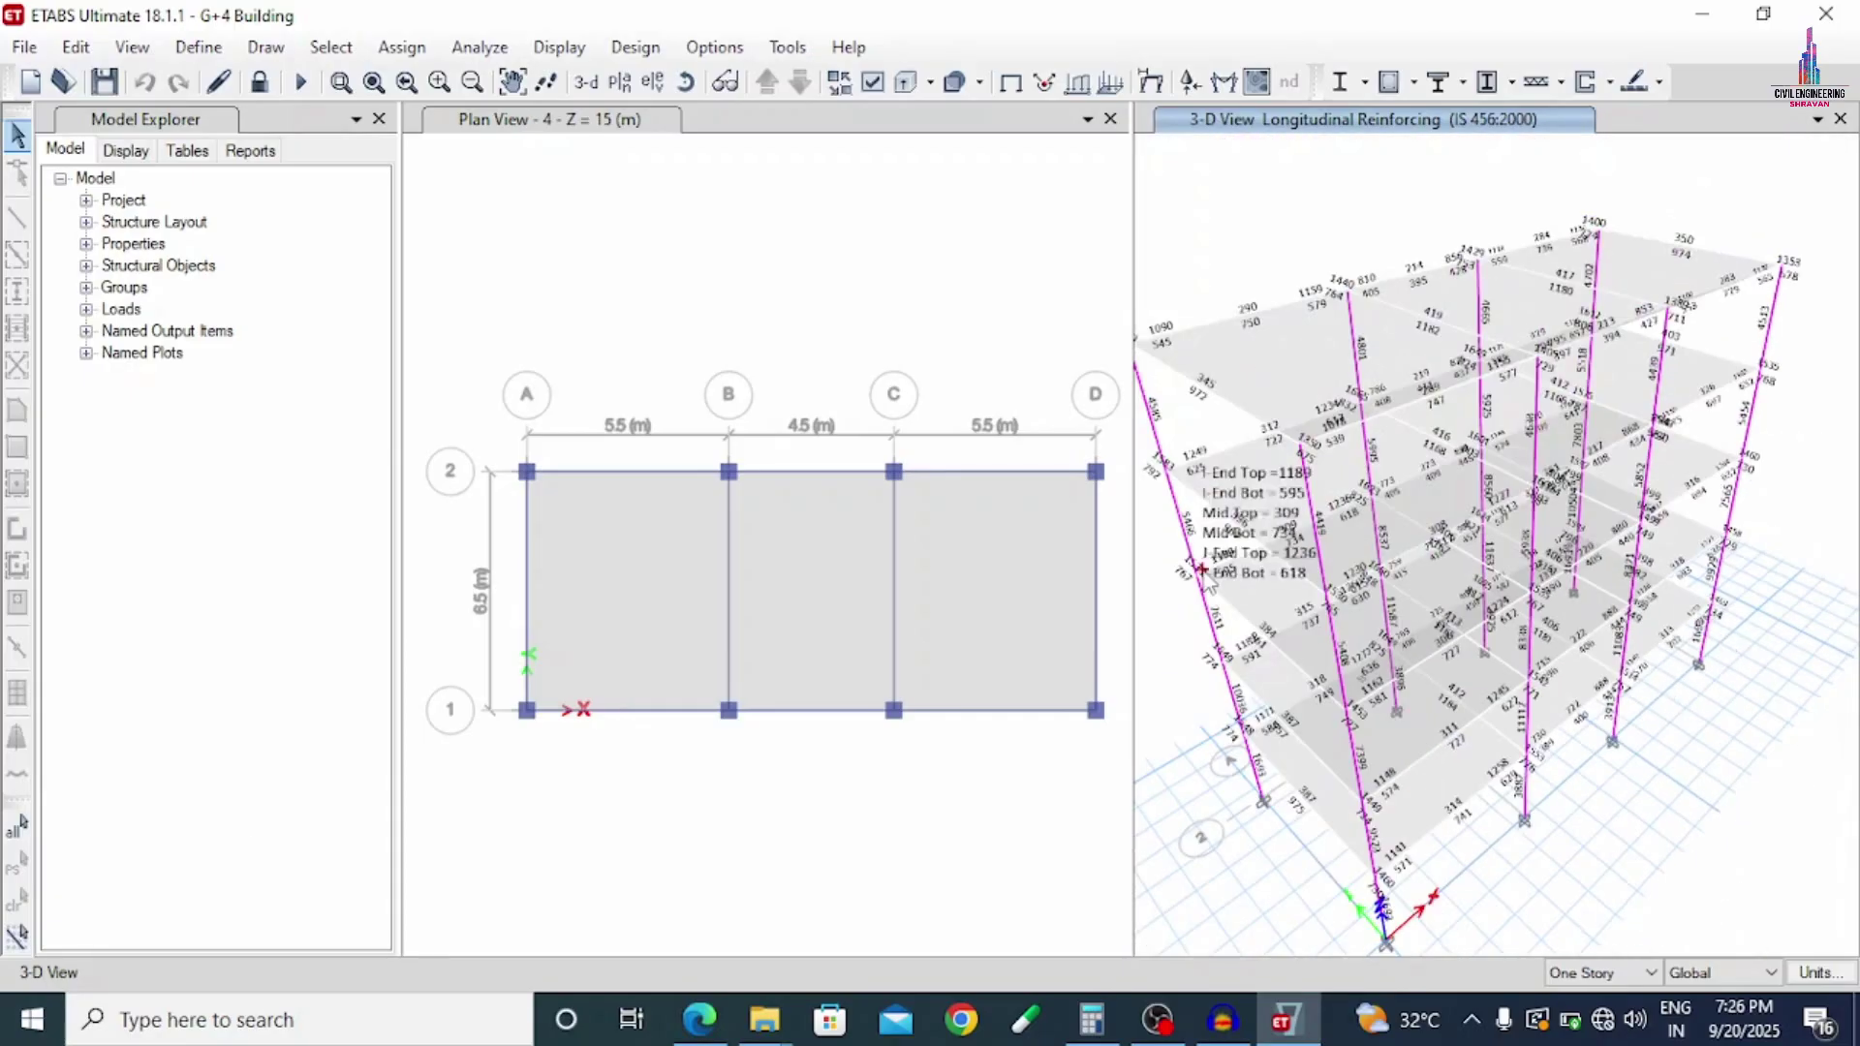
Step: Verify whether all concrete frame members passed the design check and select the failed frames
{"action": "left_click", "coordinate": [635, 47]}
{"action": "mouse_move", "coordinate": [698, 125]}
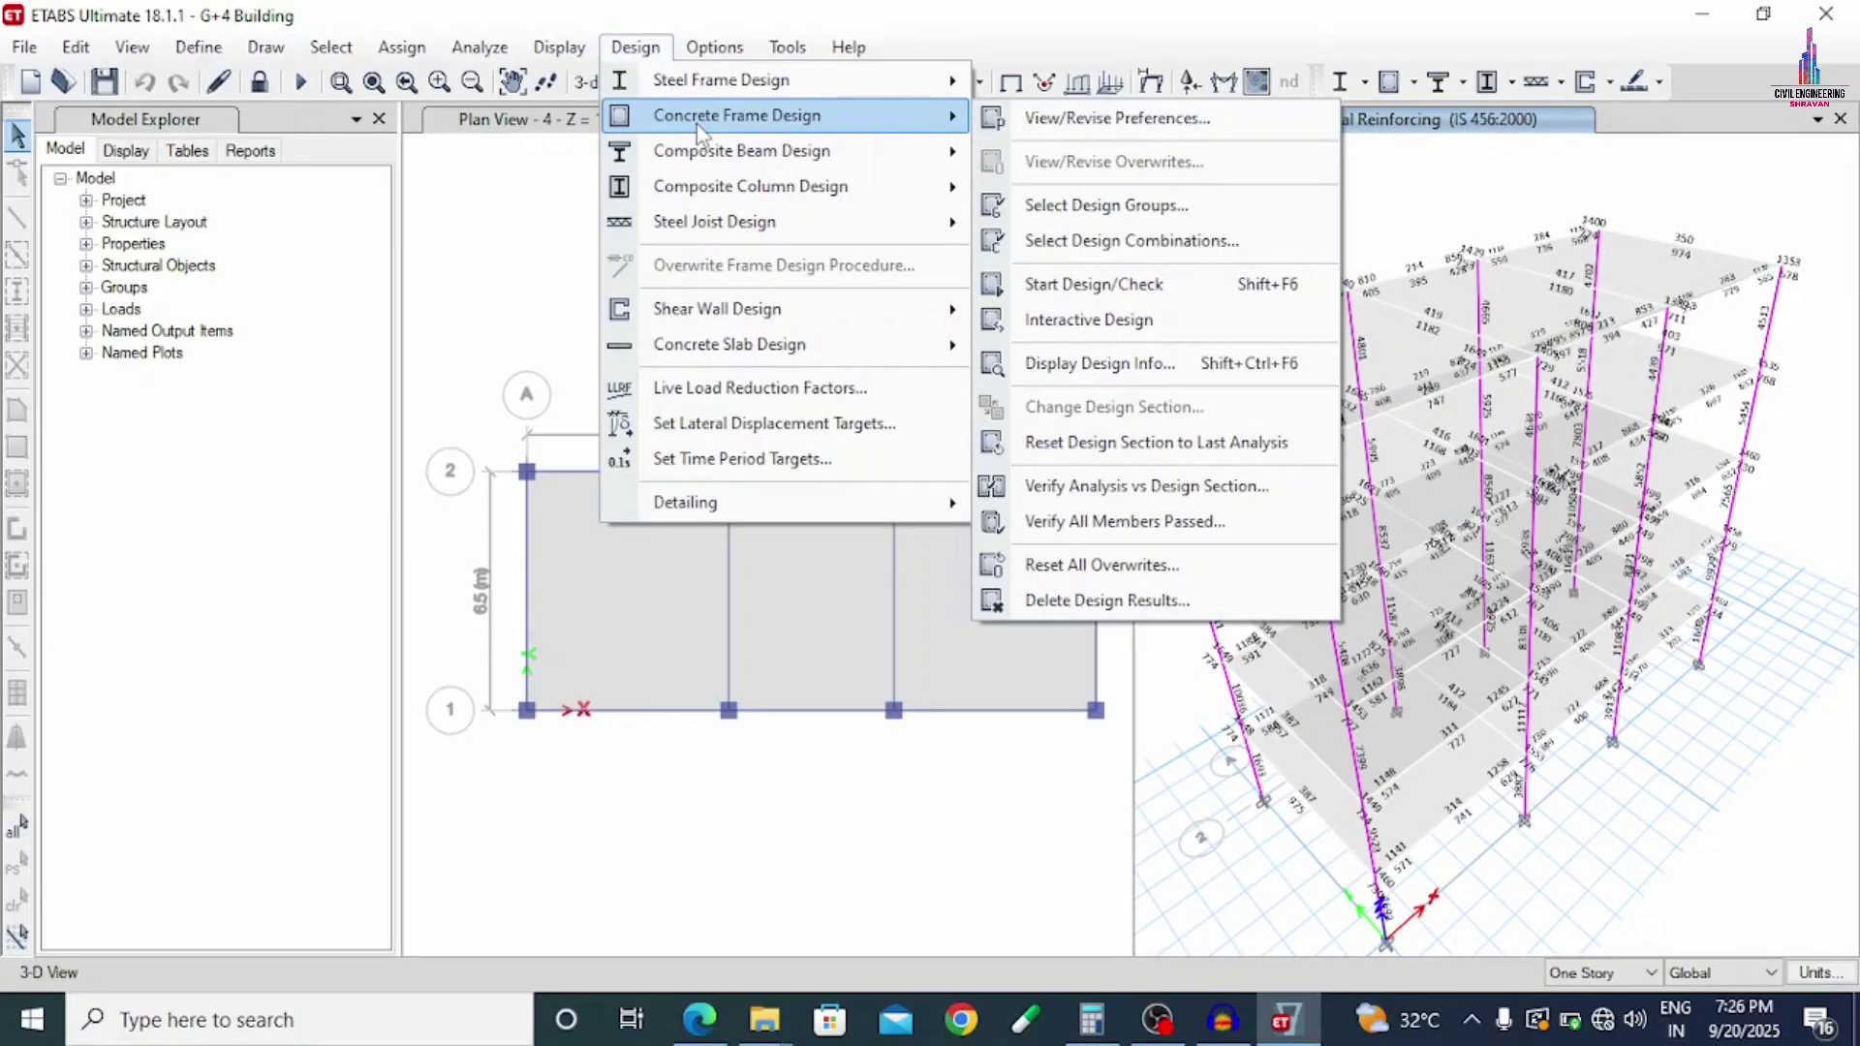
{"action": "left_click", "coordinate": [1667, 822]}
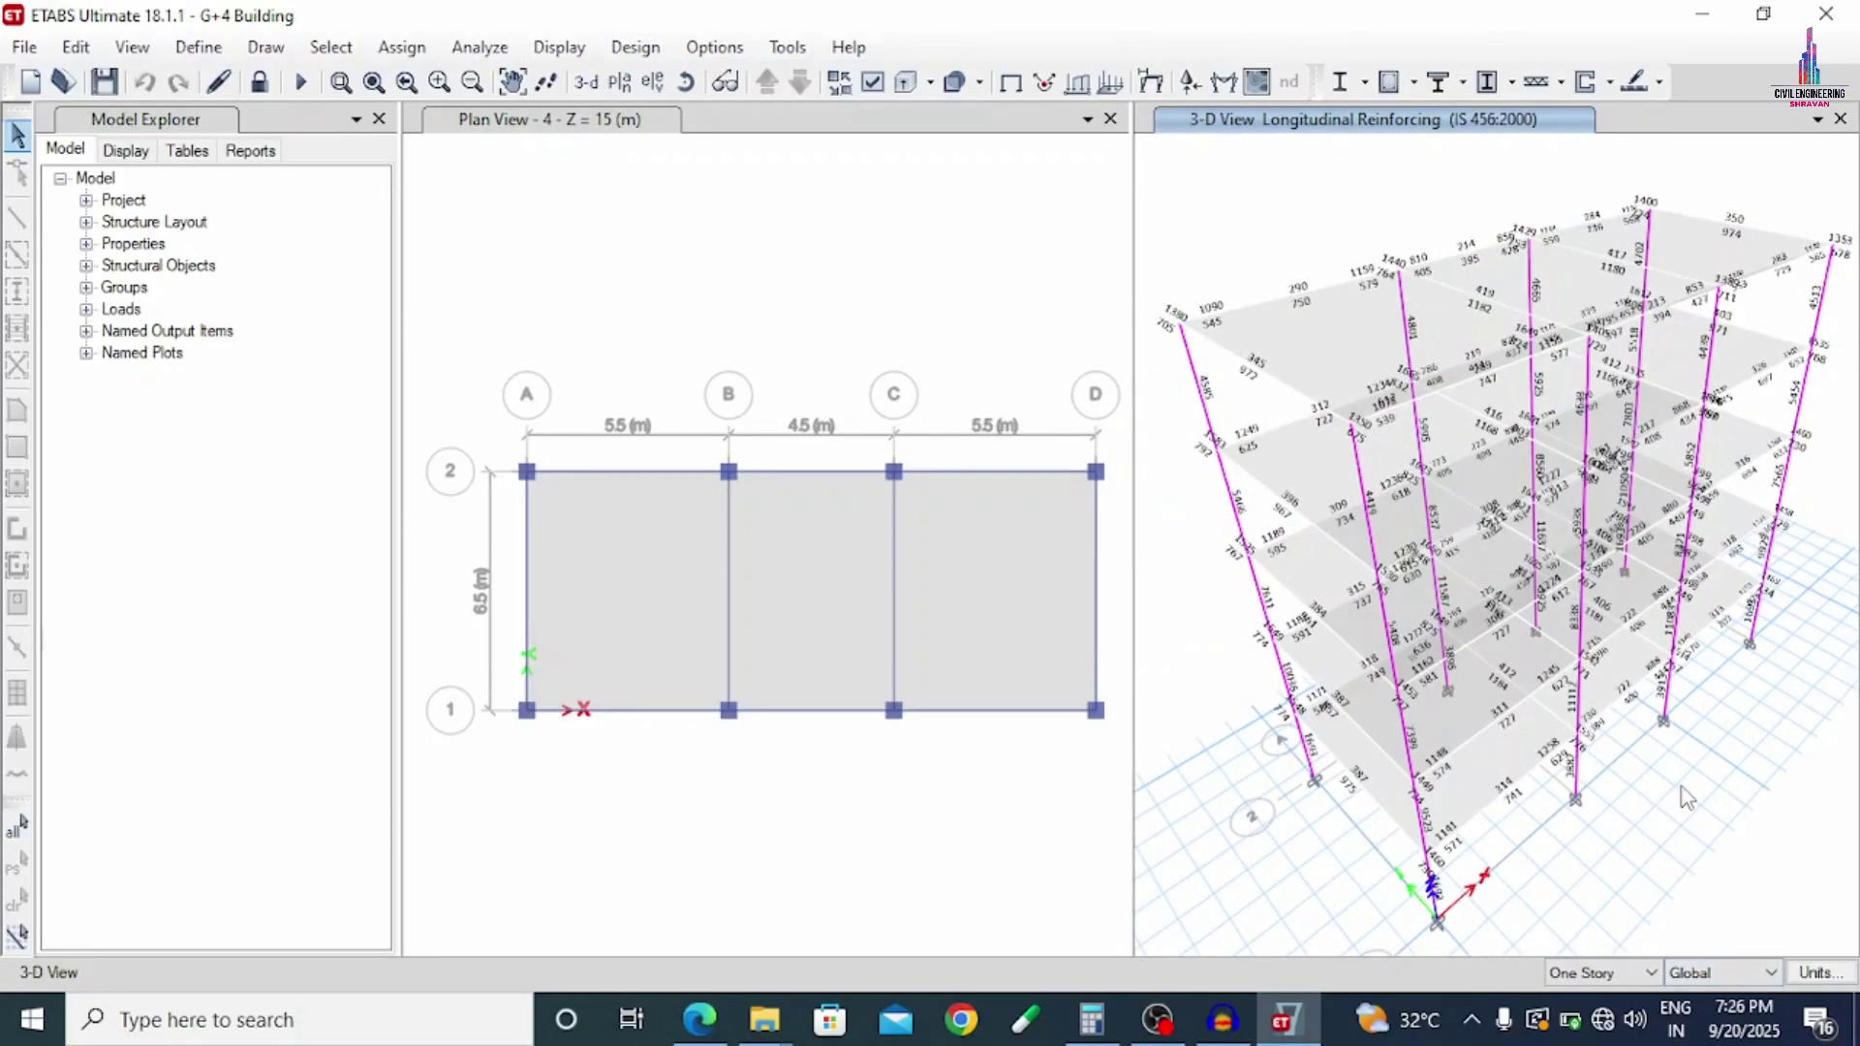
{"action": "middle_click_drag", "start_coordinate": [1688, 800], "coordinate": [1674, 789]}
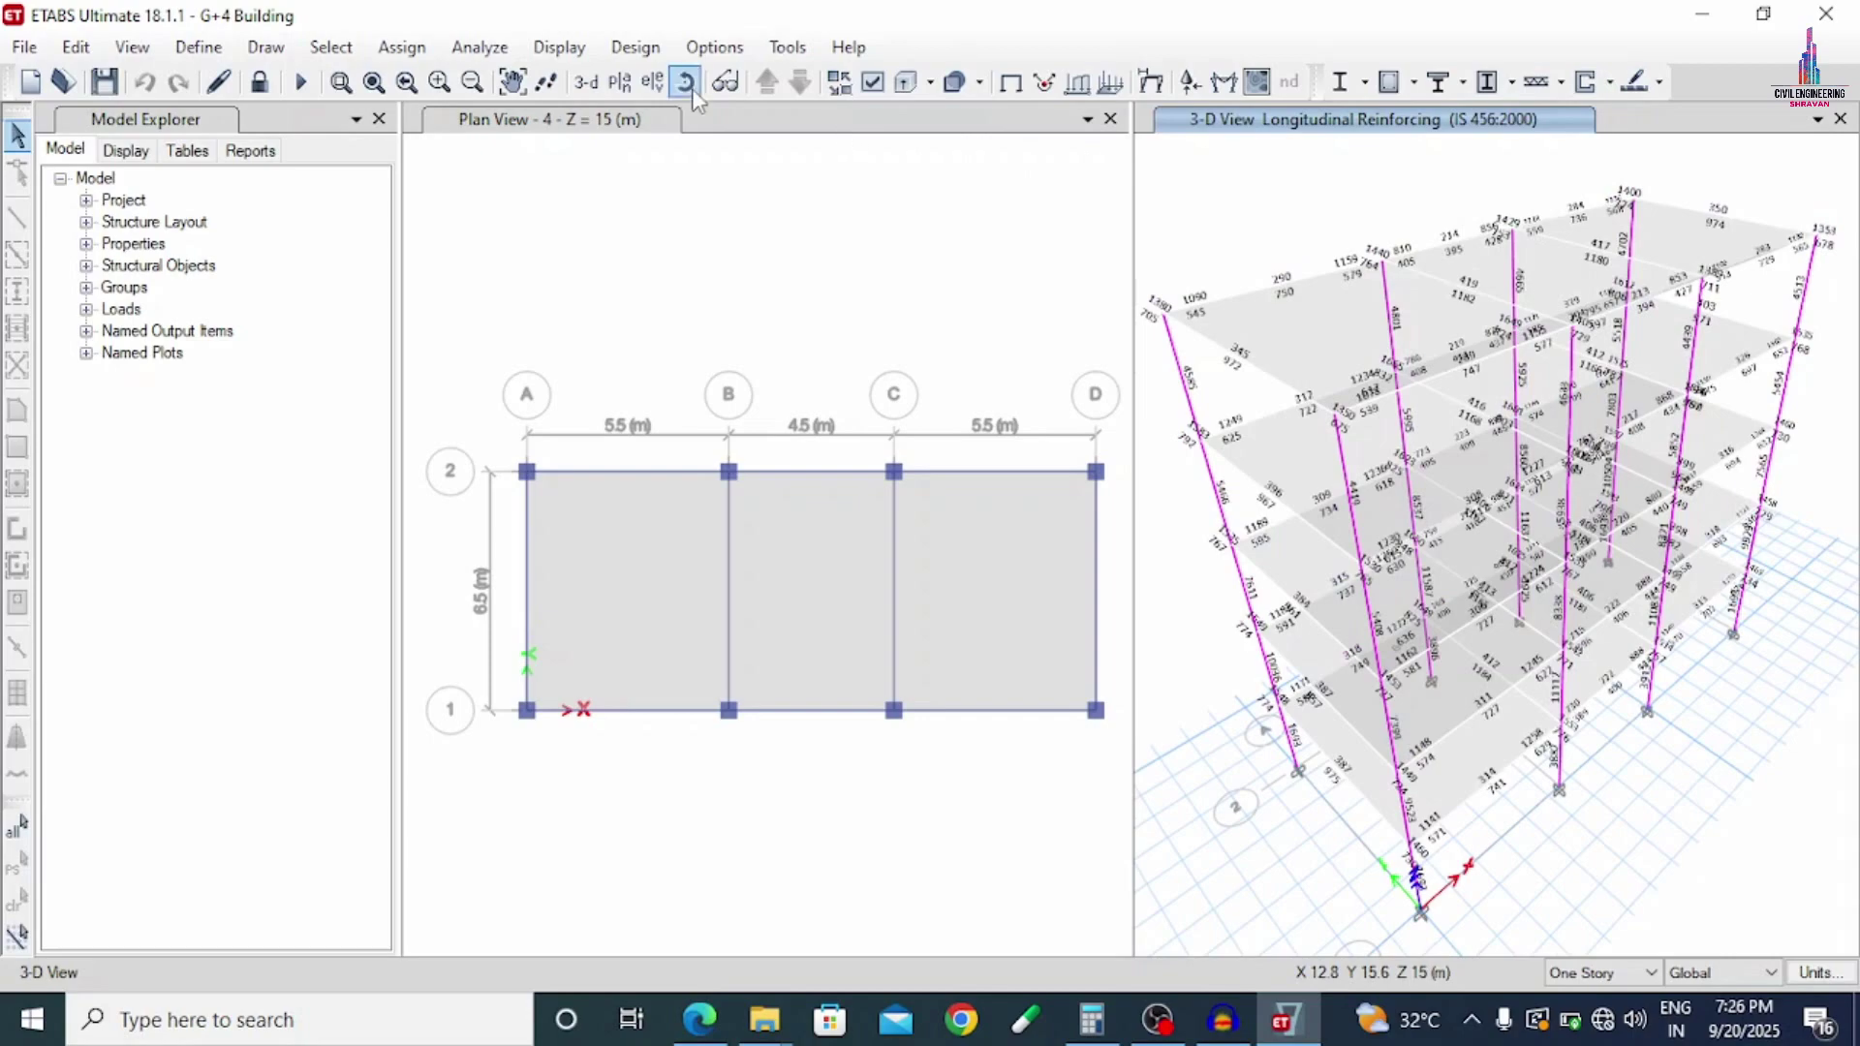
{"action": "left_click", "coordinate": [625, 48]}
{"action": "mouse_move", "coordinate": [656, 124]}
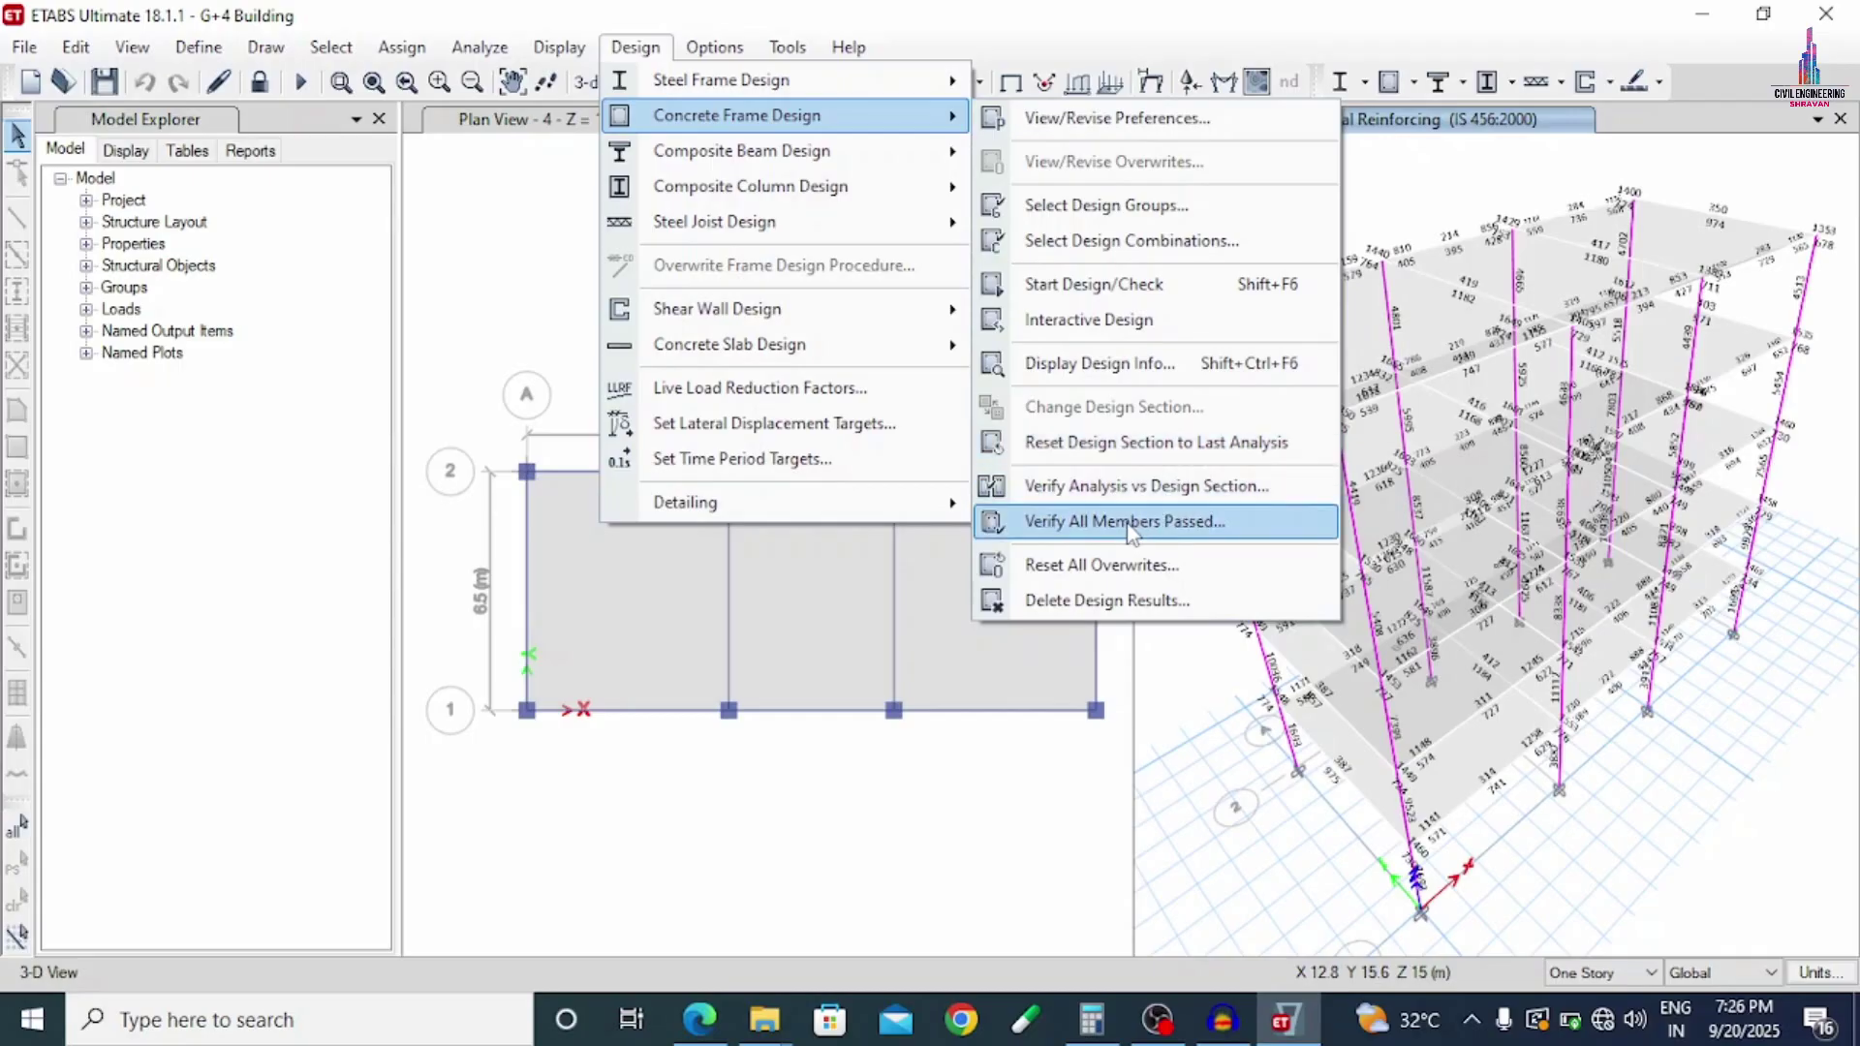
{"action": "left_click", "coordinate": [1079, 524]}
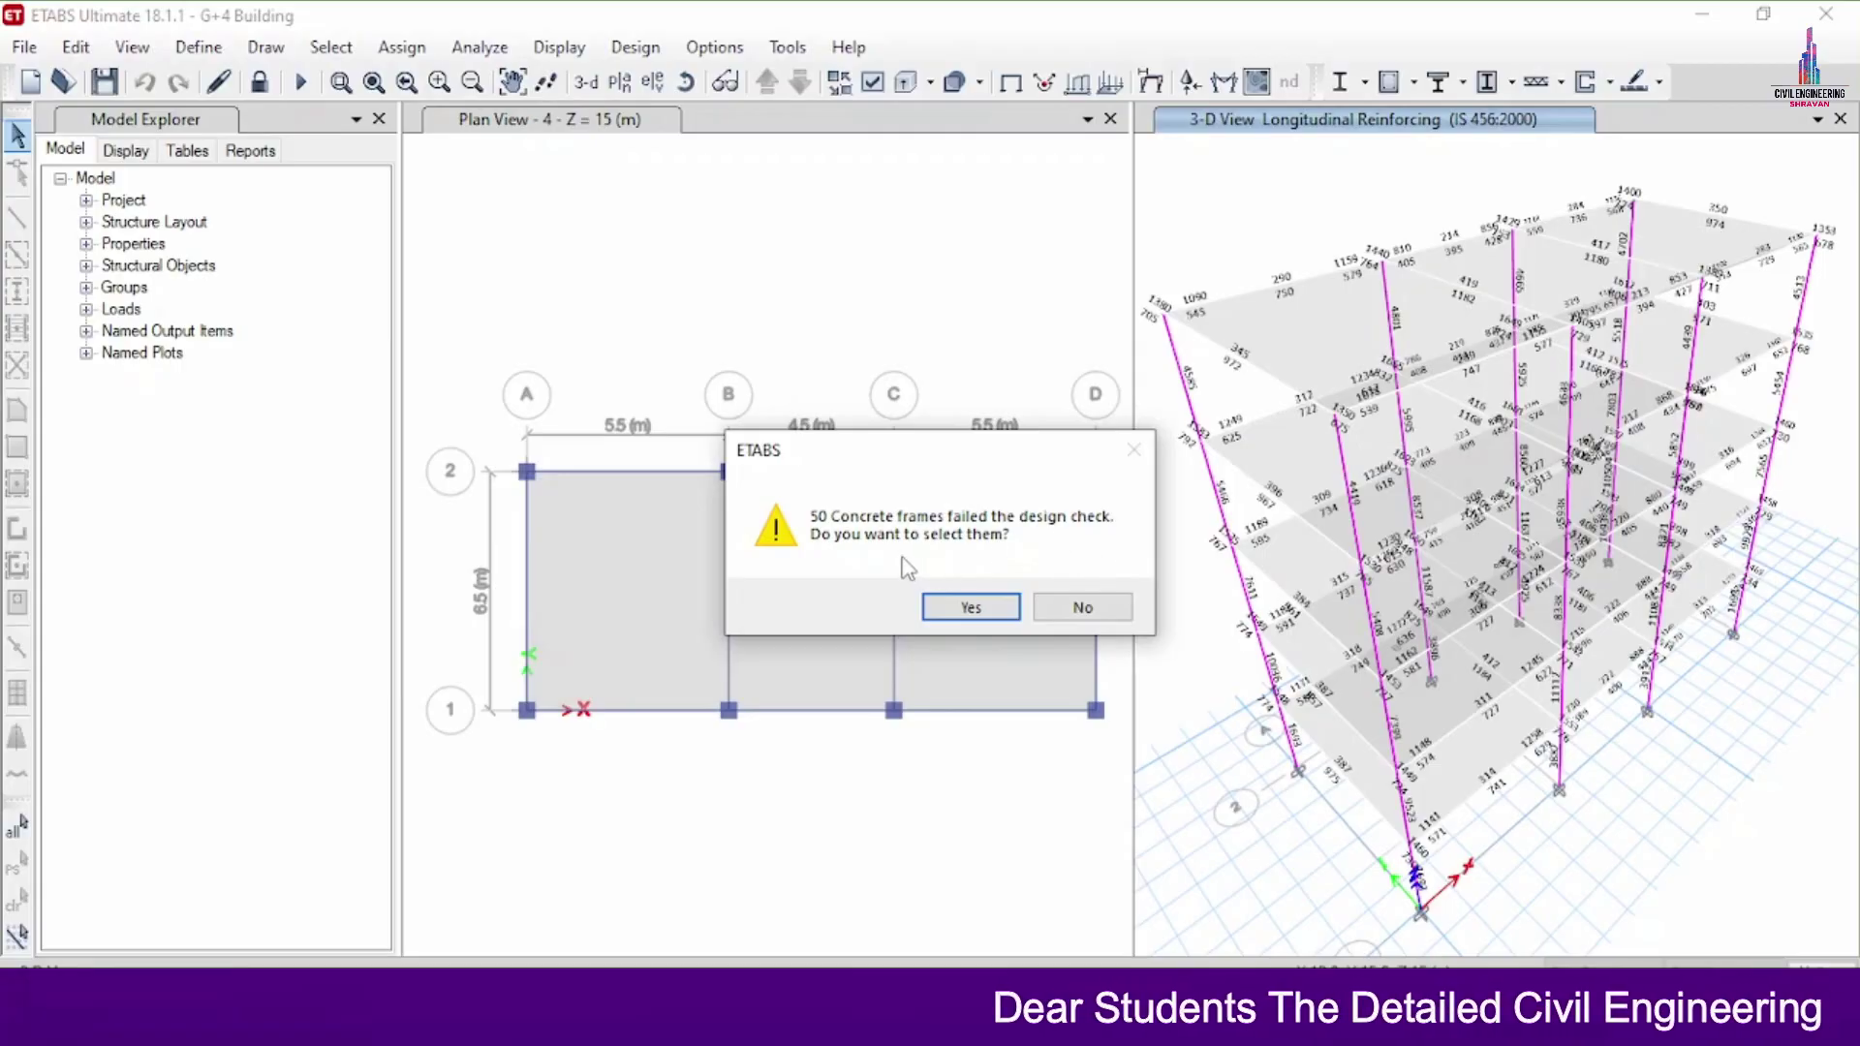
{"action": "left_click", "coordinate": [1004, 608]}
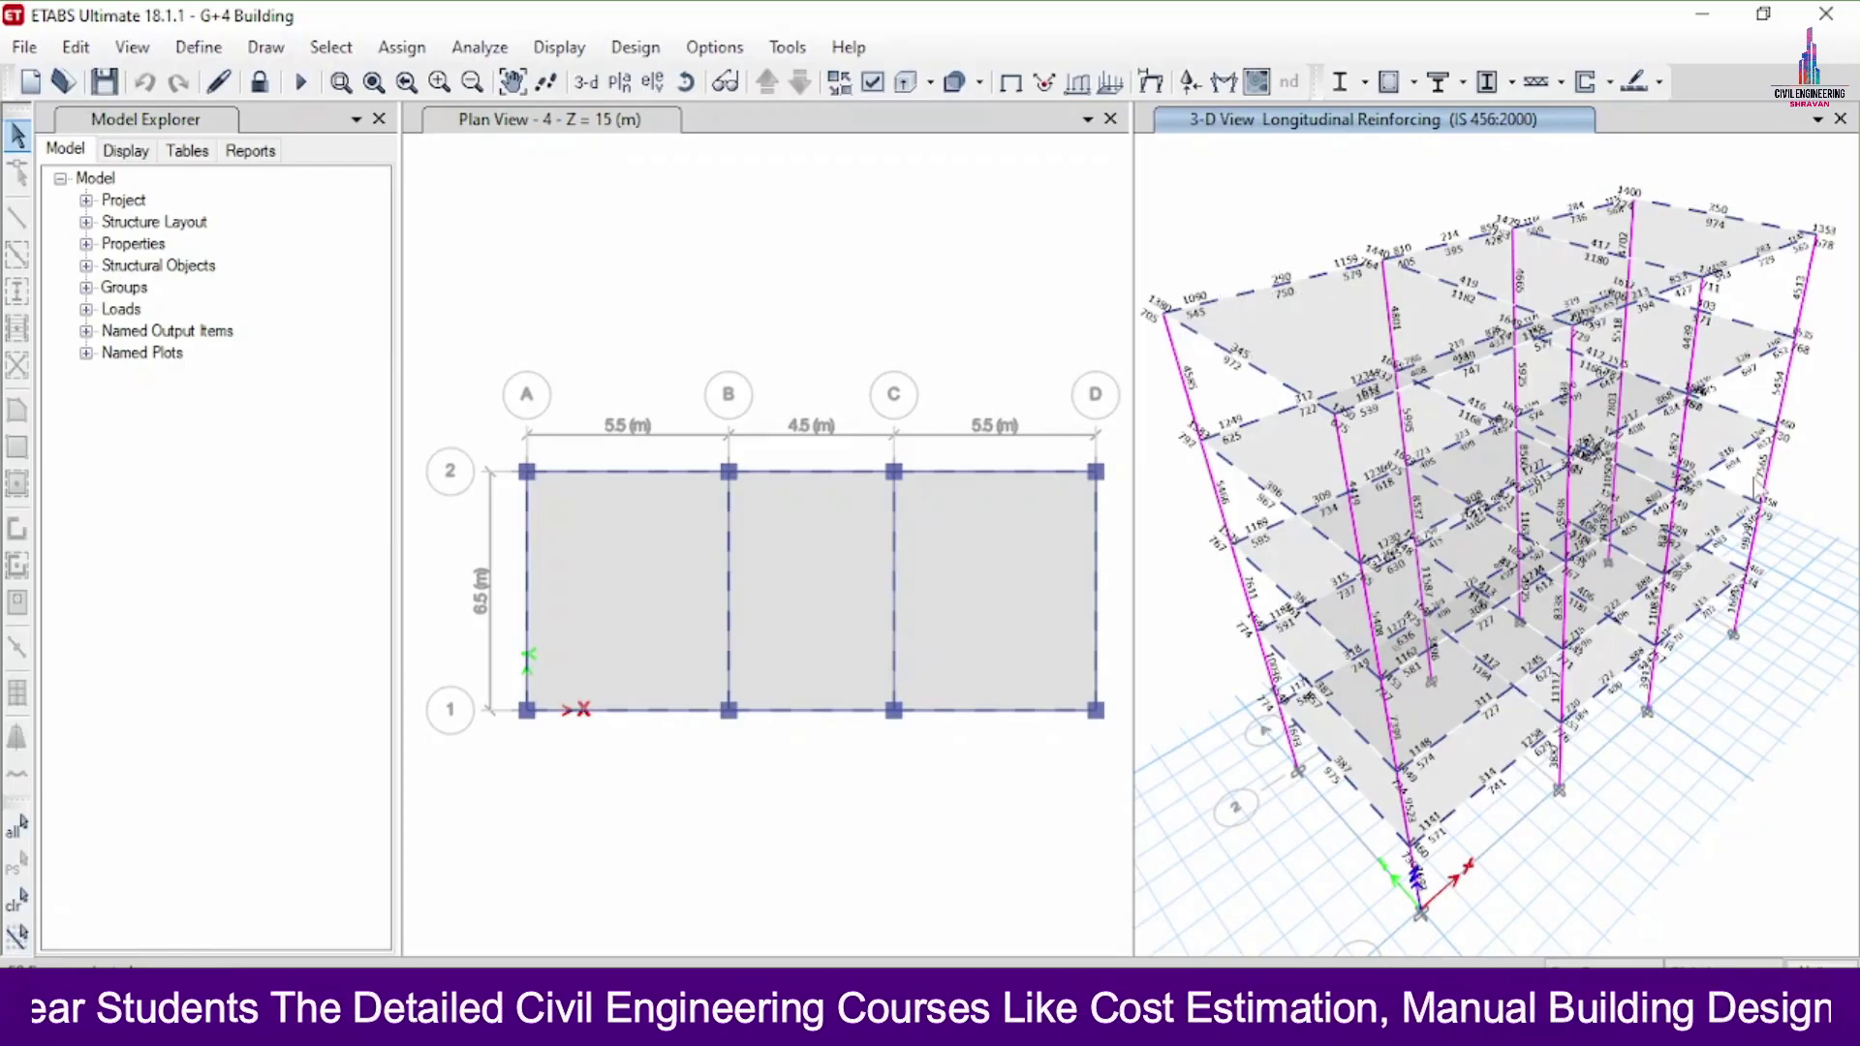
Step: Clear the frame selection and unlock the model, accepting deletion of the analysis results
{"action": "left_click", "coordinate": [17, 903]}
{"action": "left_click", "coordinate": [260, 82]}
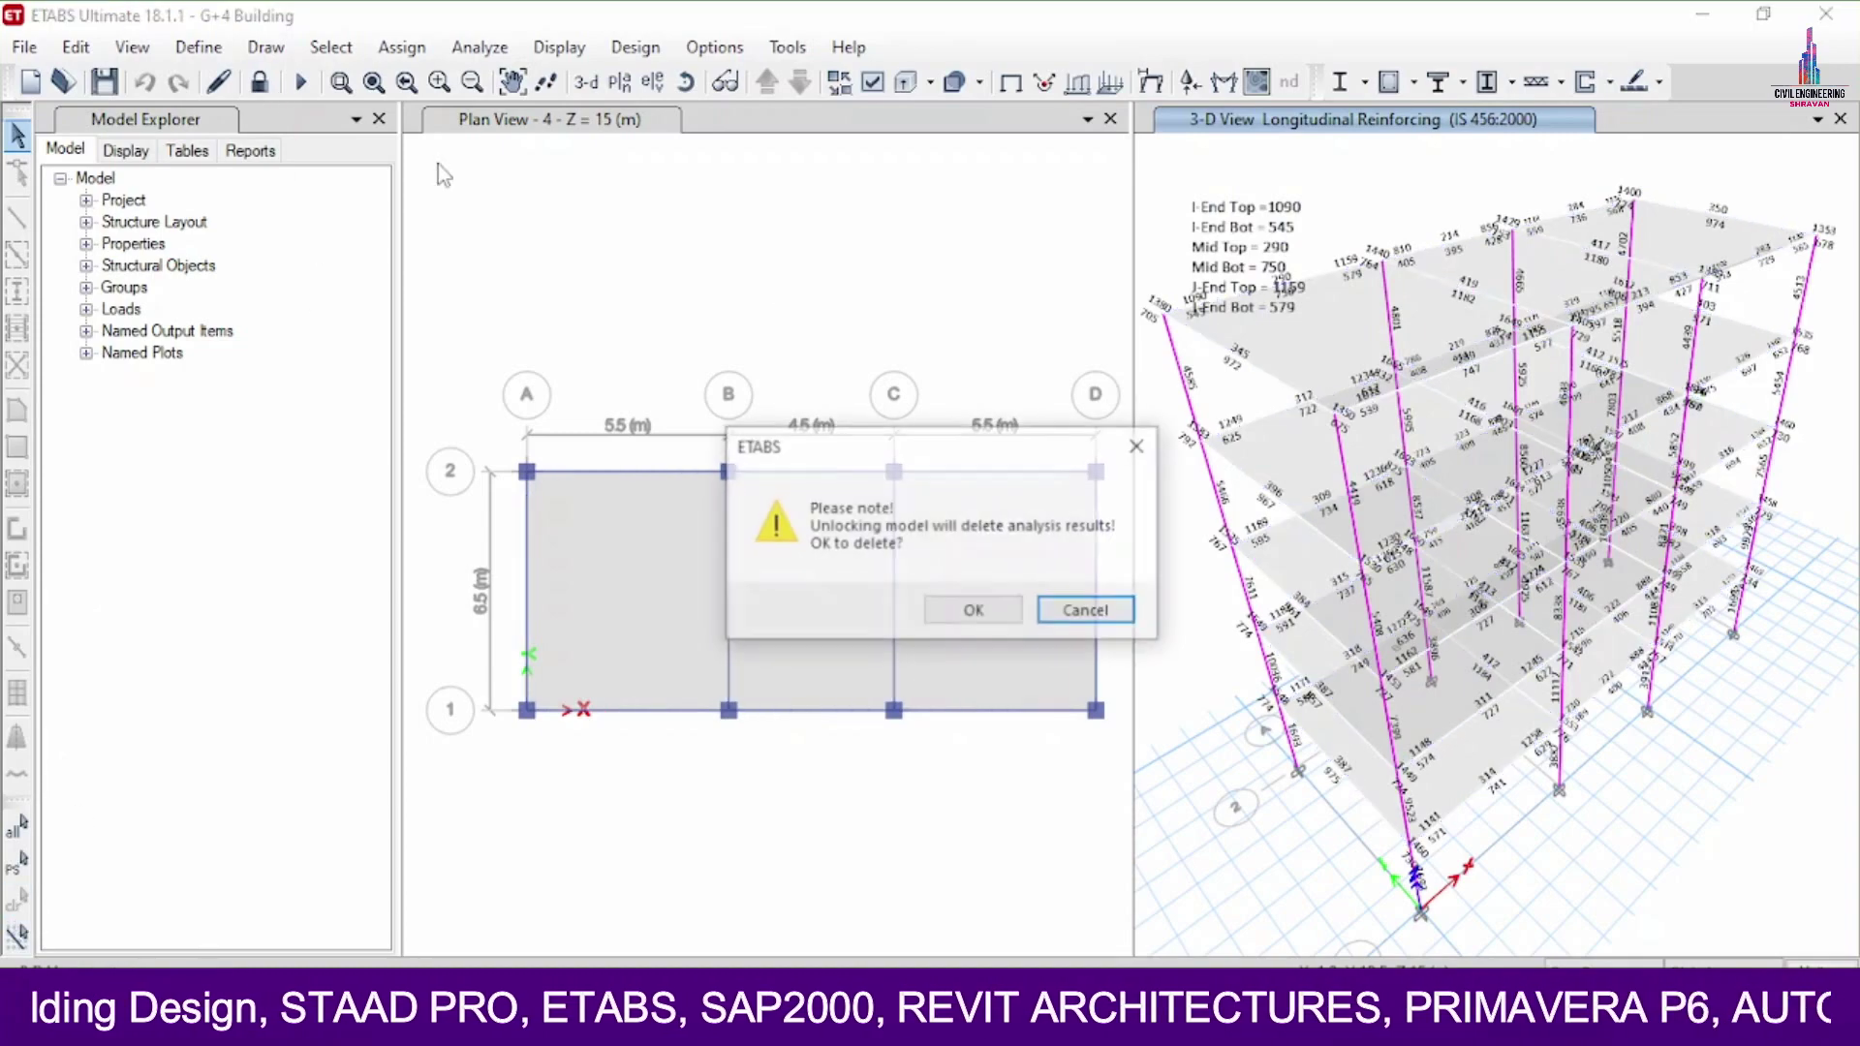
{"action": "left_click", "coordinate": [999, 616]}
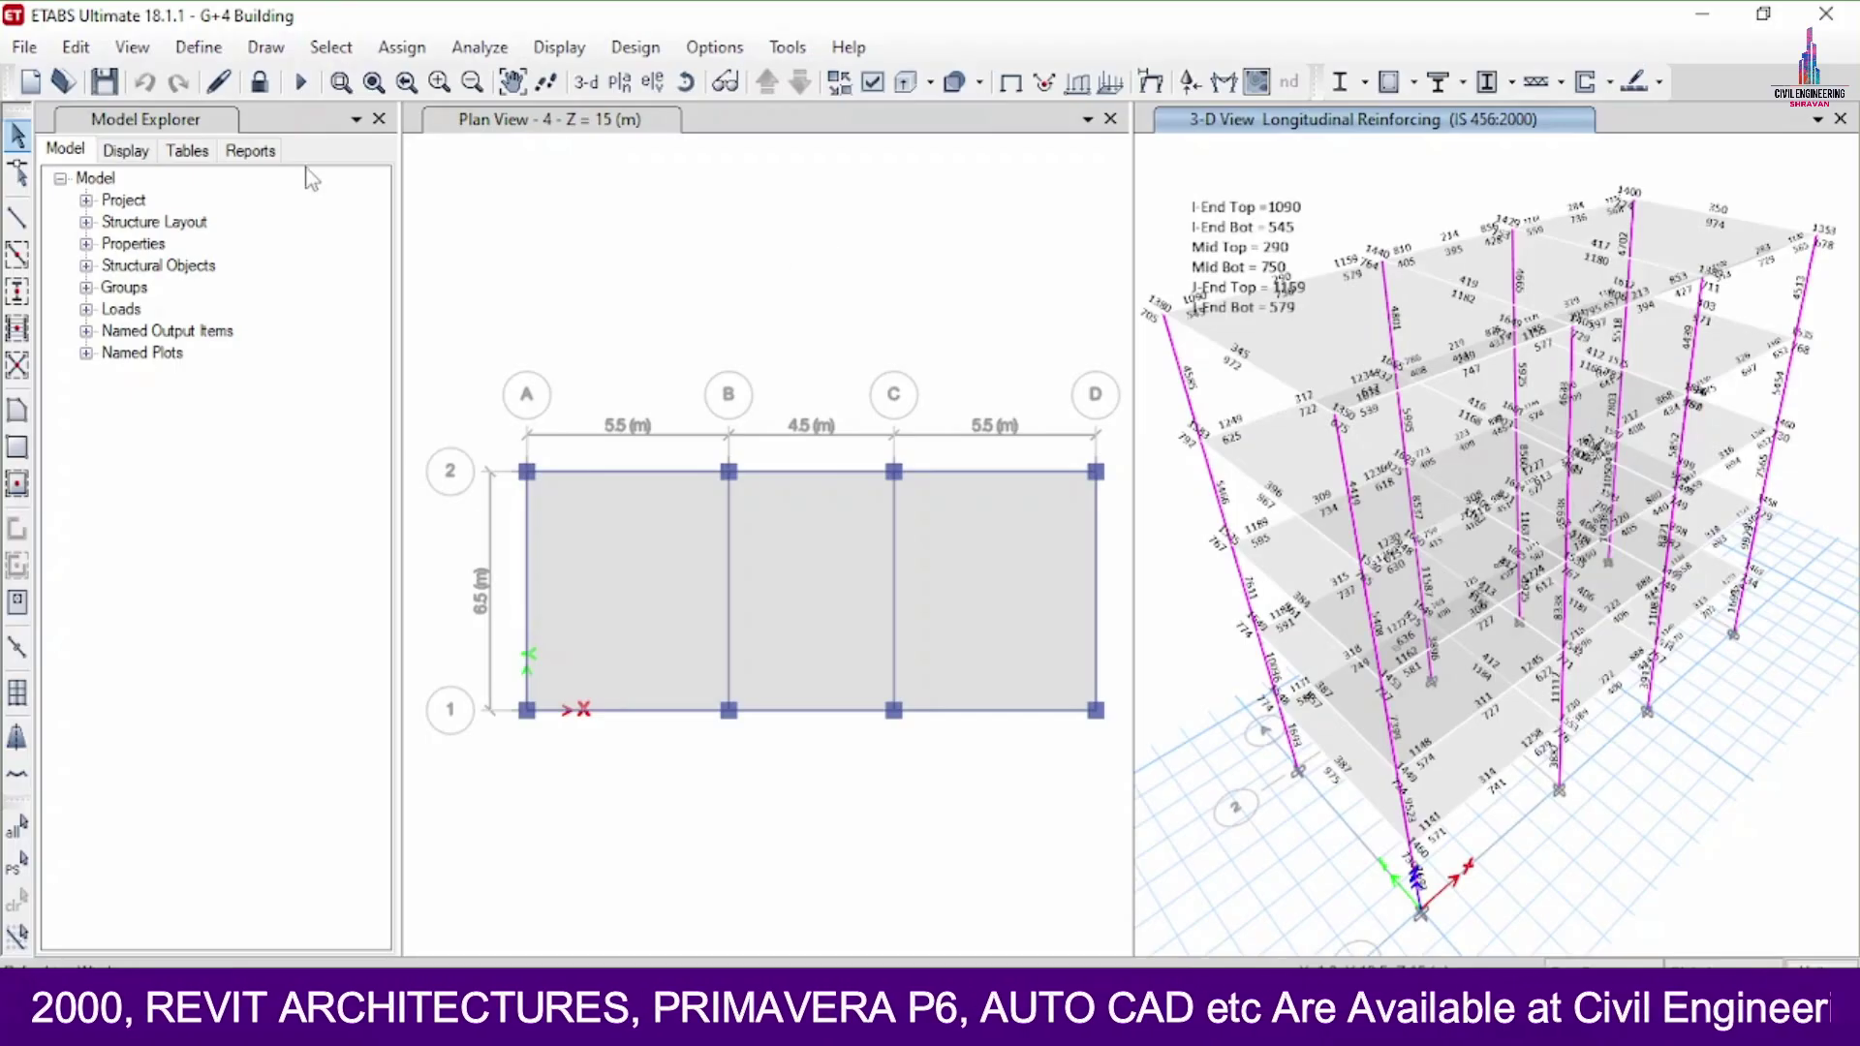
Step: Set the Beam frame section to 300 mm width and 460 mm depth, and accept the frame properties
{"action": "left_click", "coordinate": [198, 47]}
{"action": "mouse_move", "coordinate": [235, 121]}
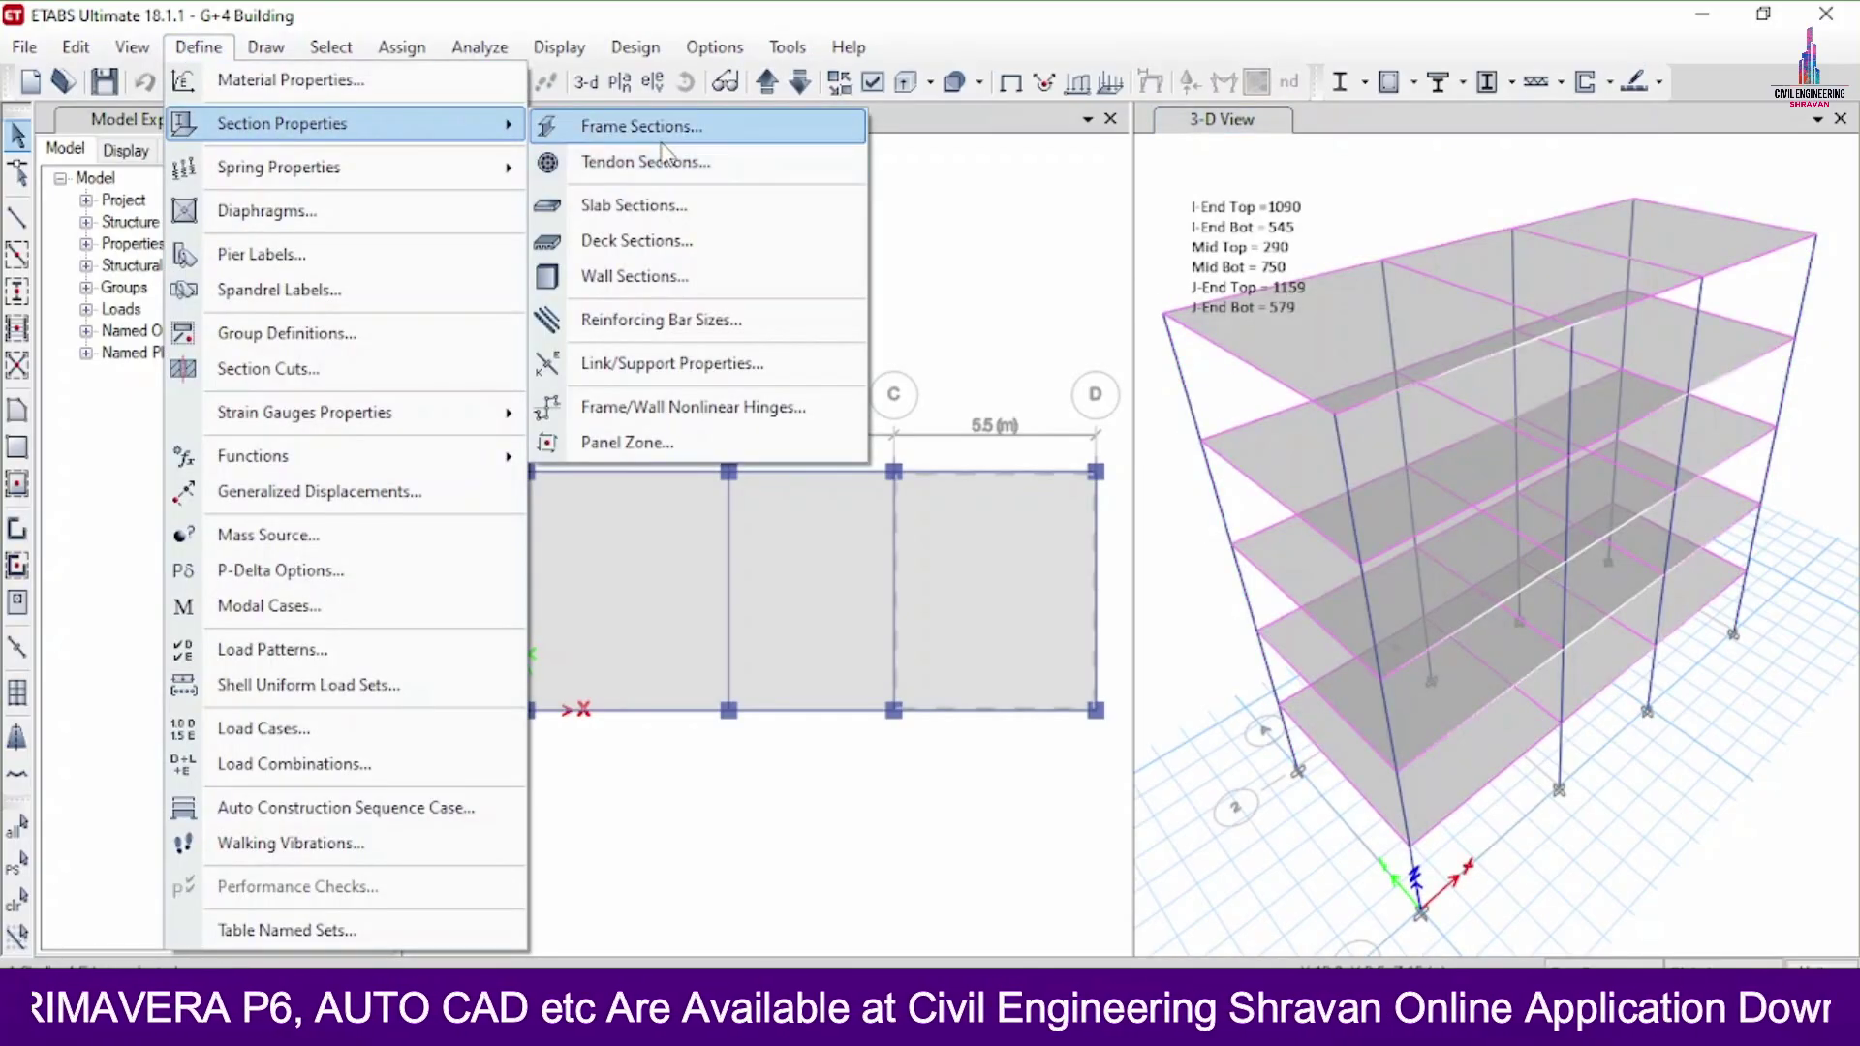
{"action": "left_click", "coordinate": [669, 126]}
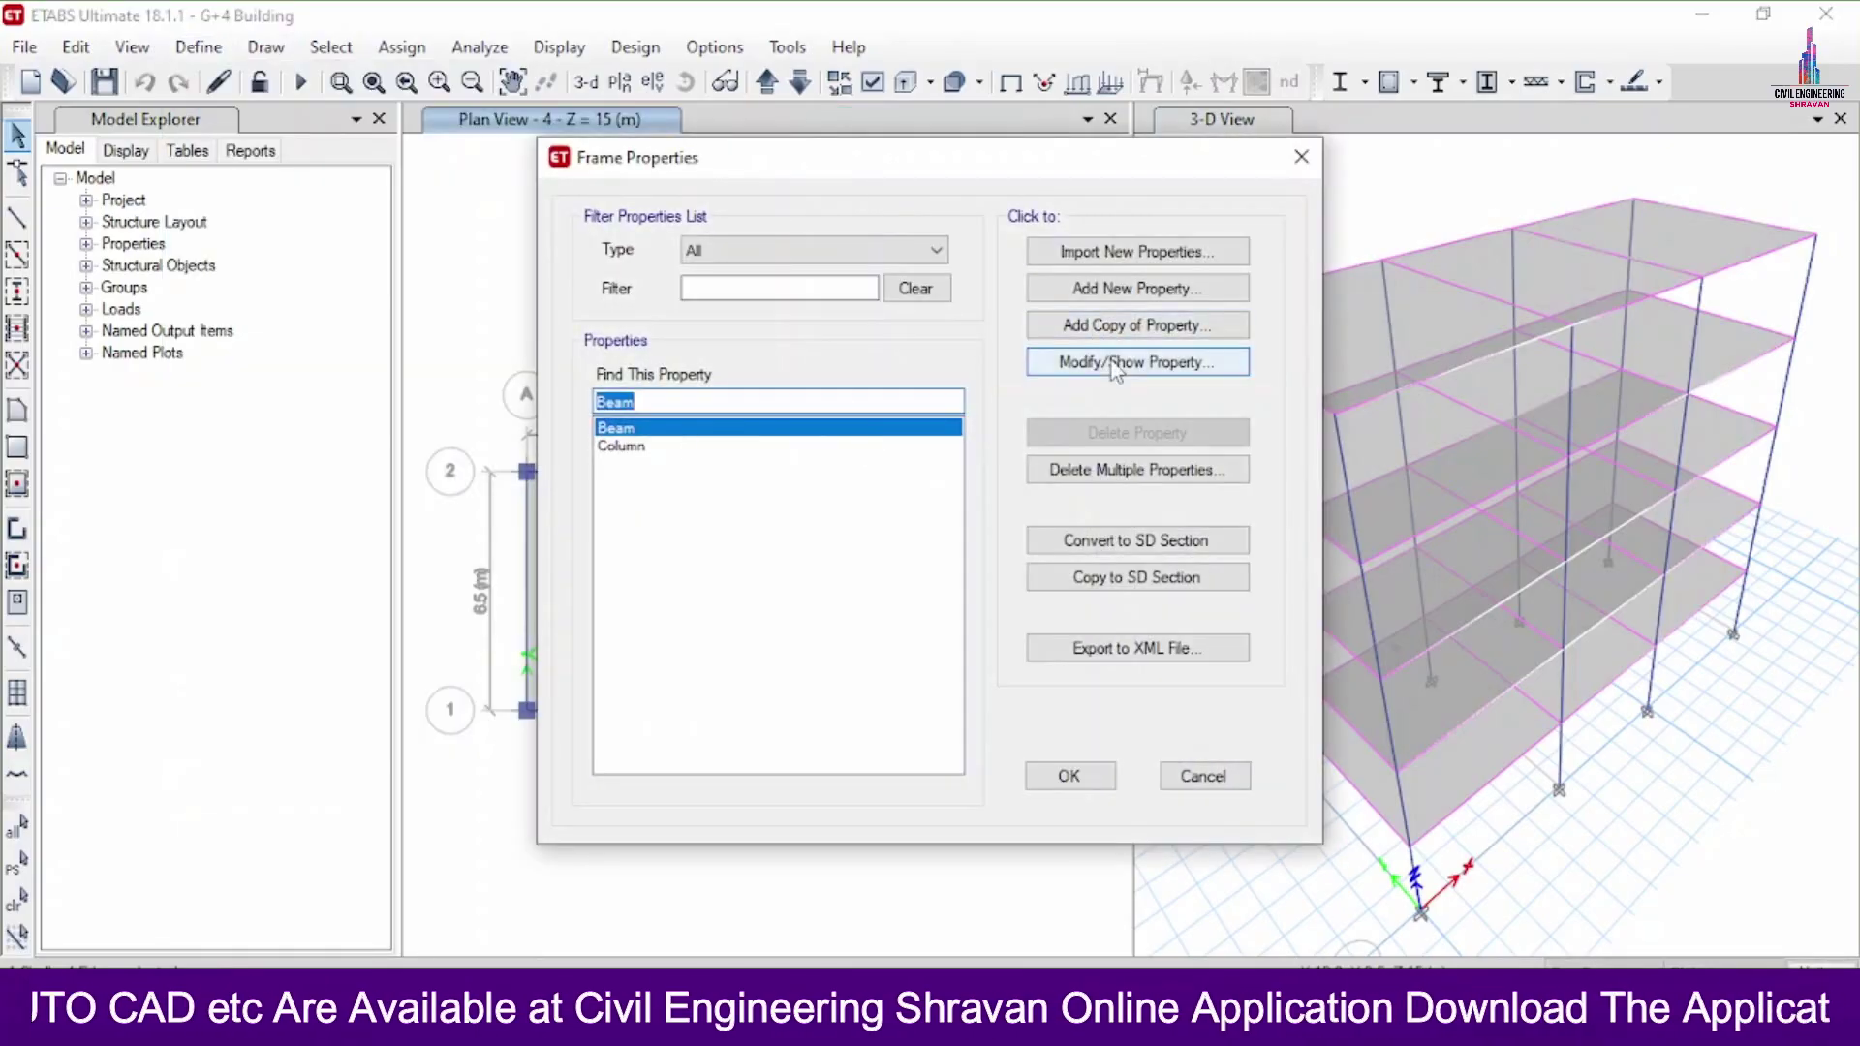
{"action": "left_click", "coordinate": [1116, 366]}
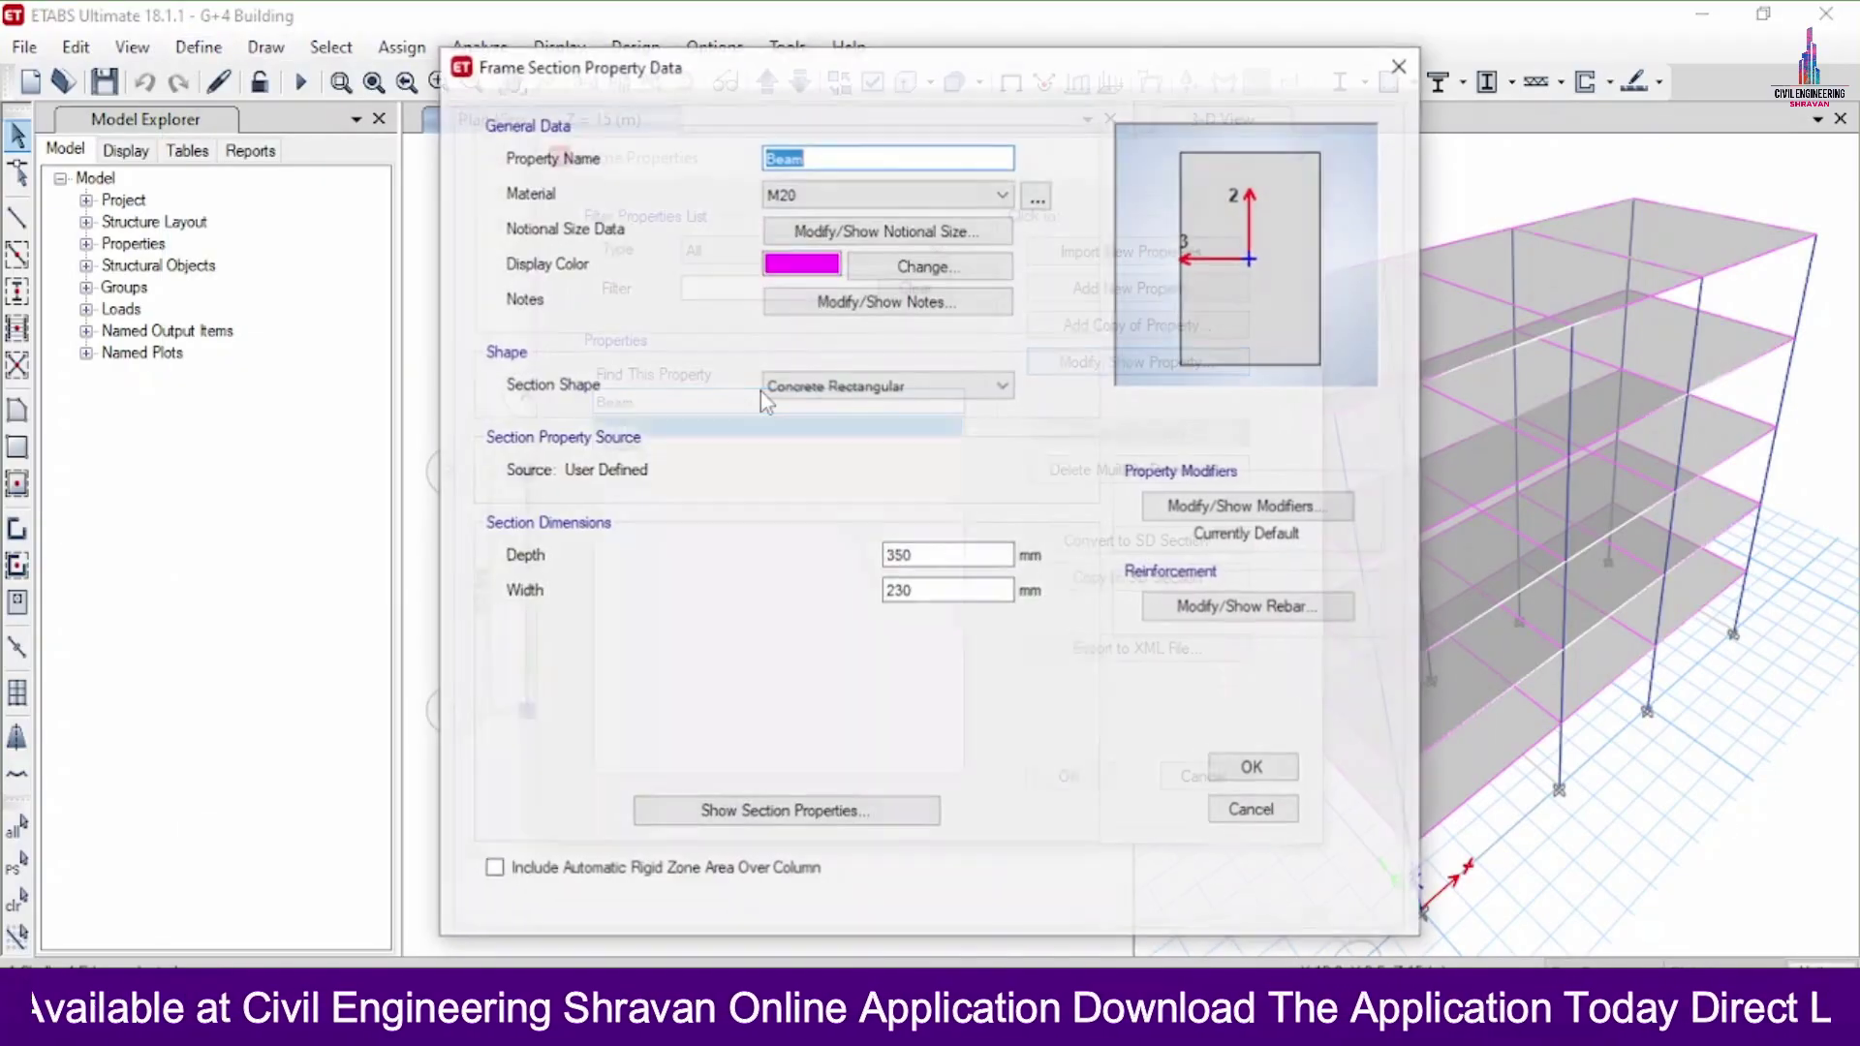
{"action": "left_click", "coordinate": [909, 590]}
{"action": "left_click_drag", "start_coordinate": [909, 590], "coordinate": [846, 581]}
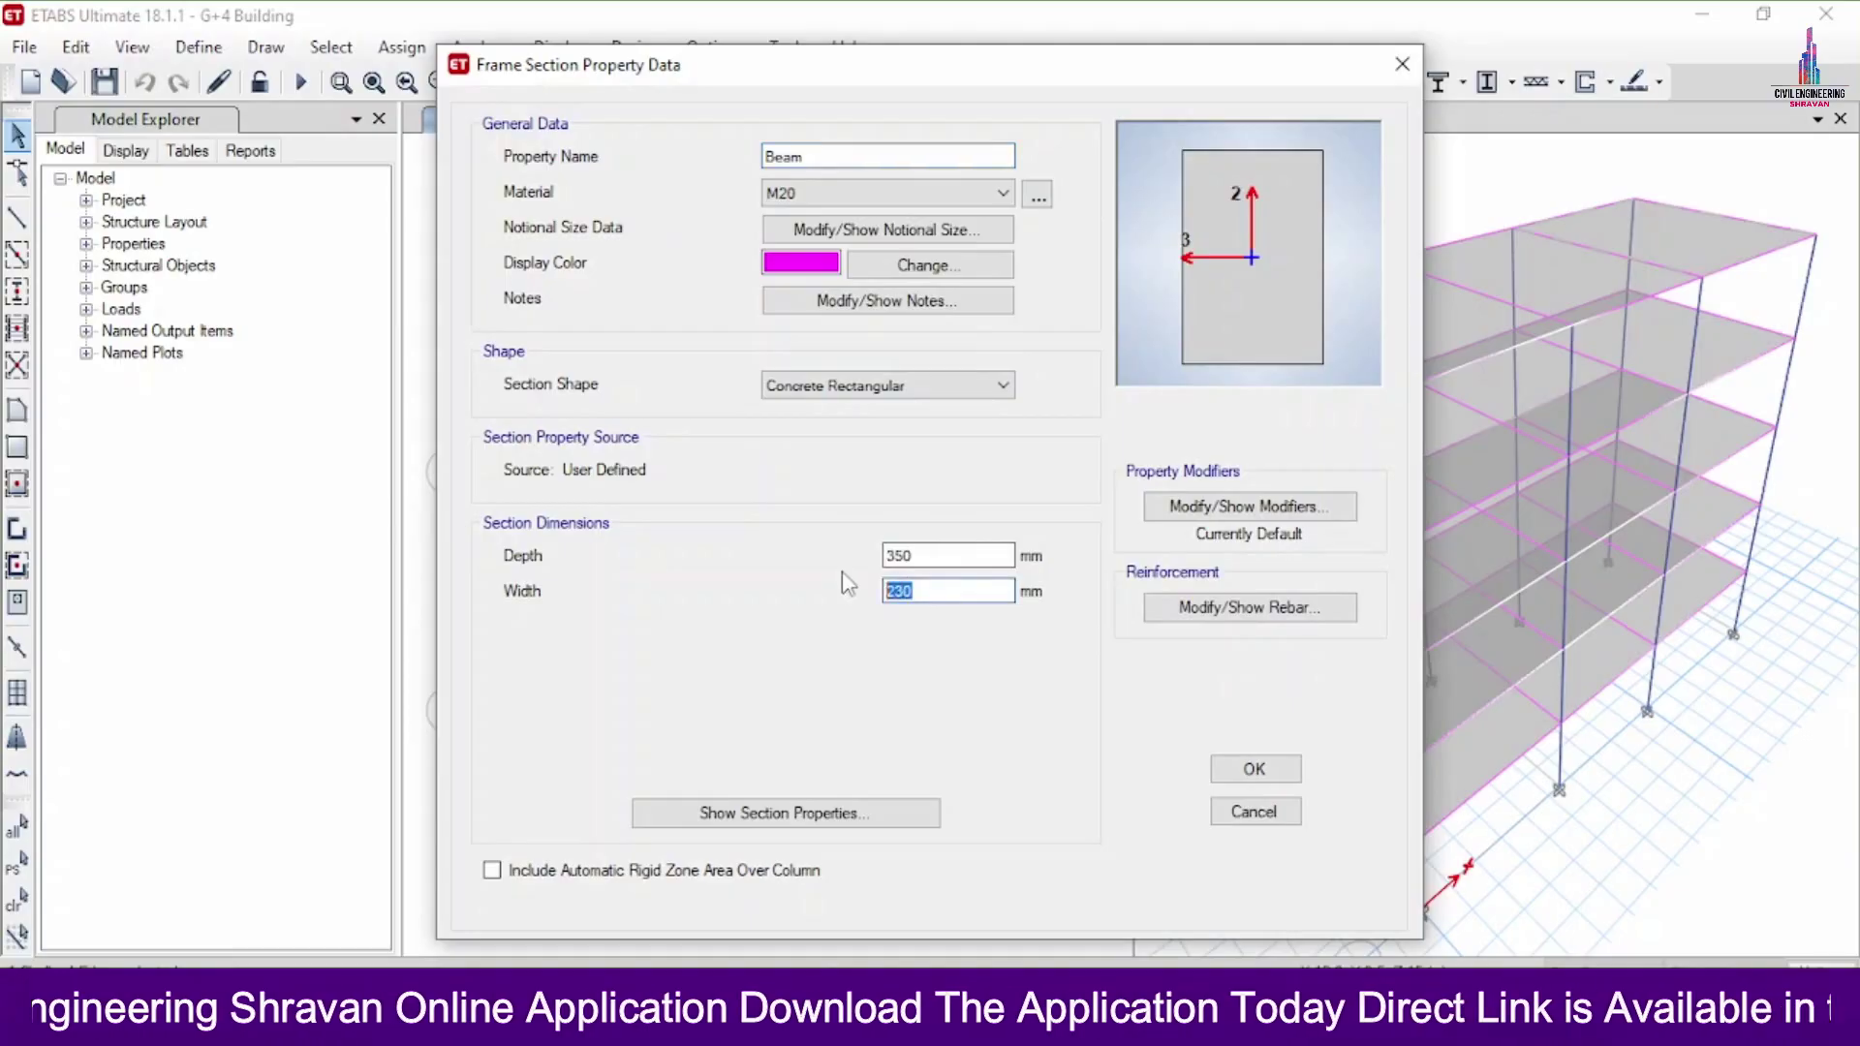
{"action": "type", "text": "300"}
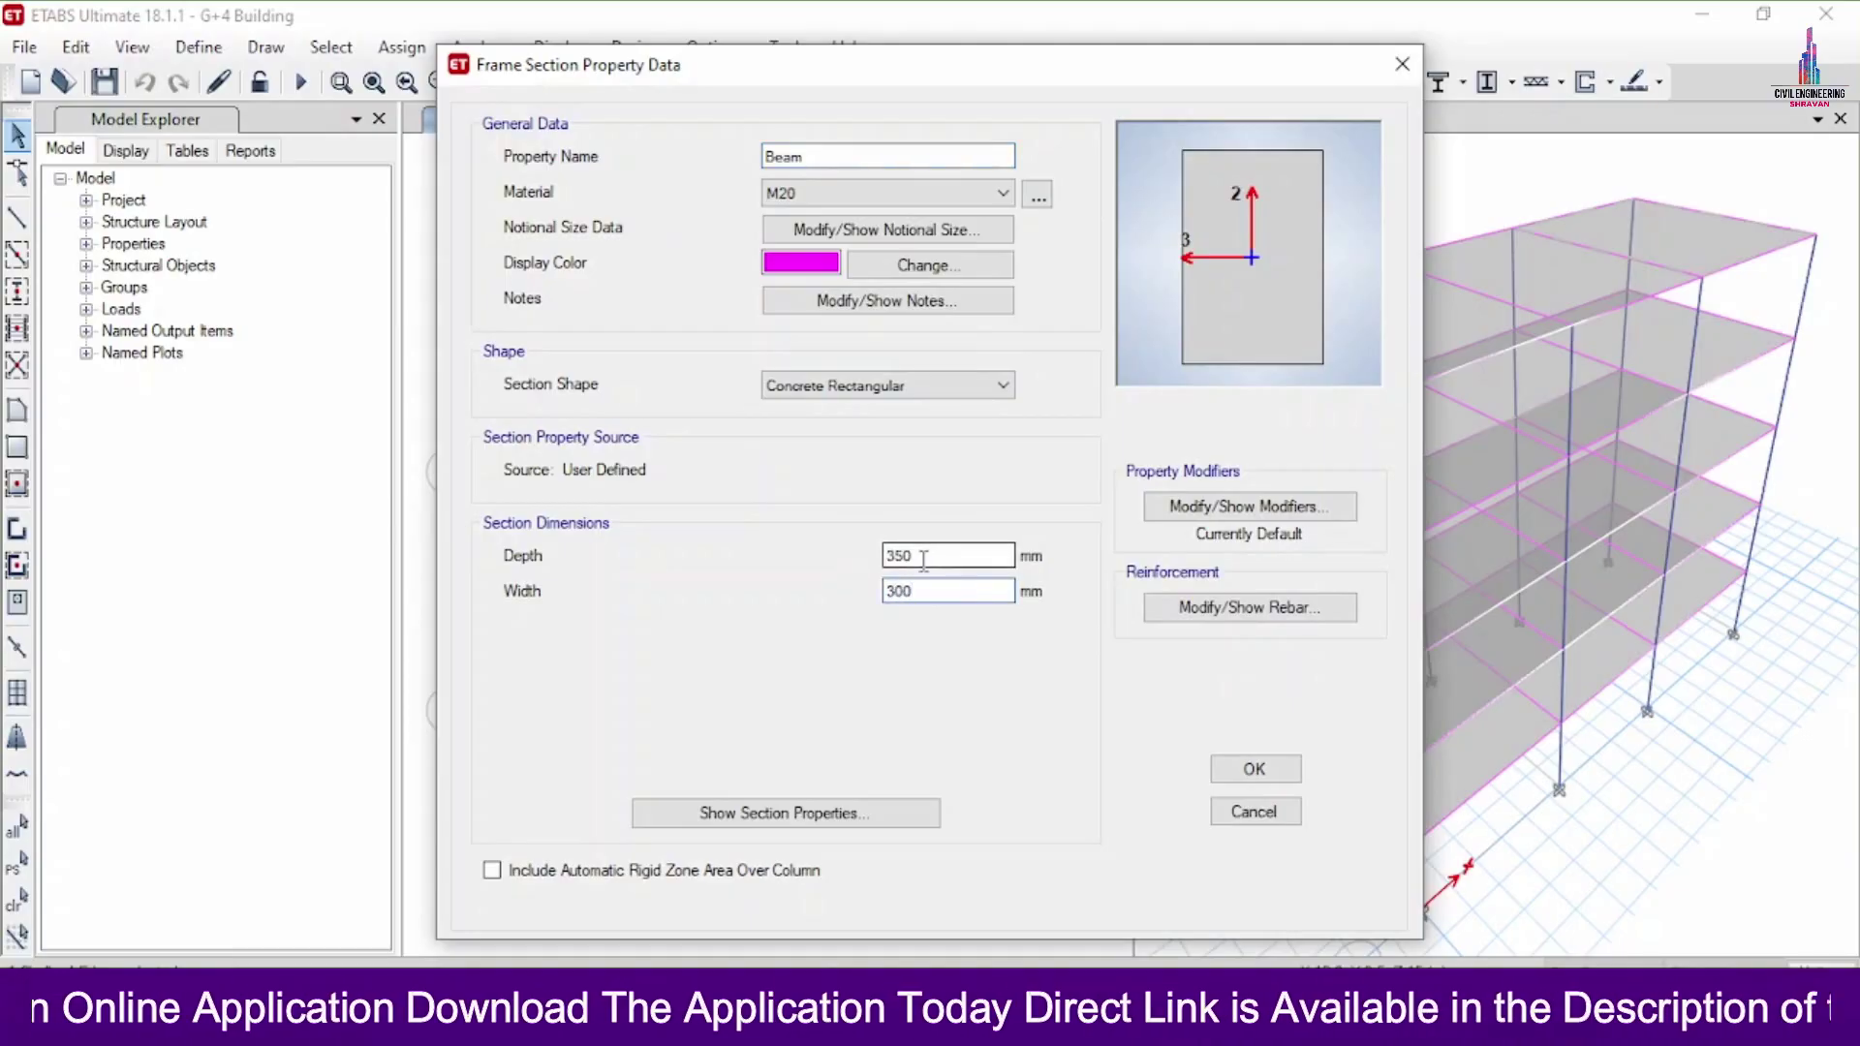
{"action": "double_click", "coordinate": [901, 566]}
{"action": "type", "text": "46"}
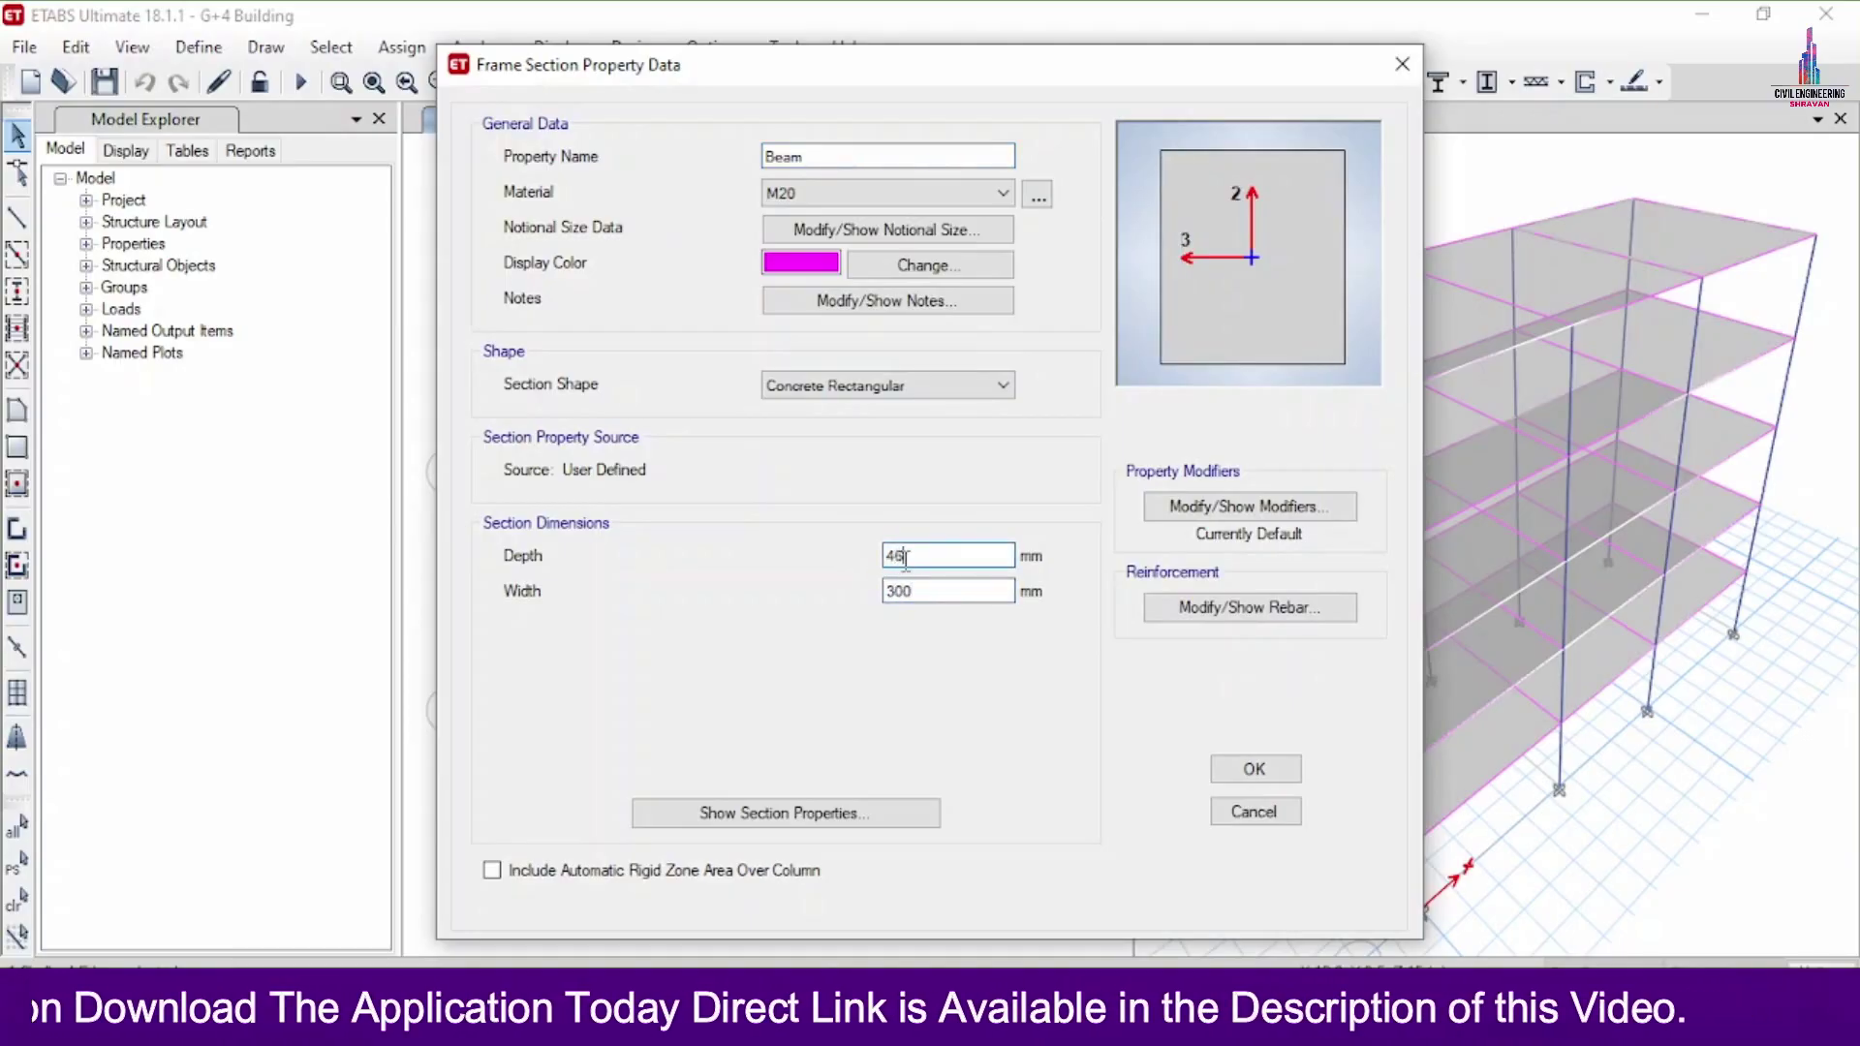
{"action": "type", "text": "0"}
{"action": "left_click", "coordinate": [1254, 768]}
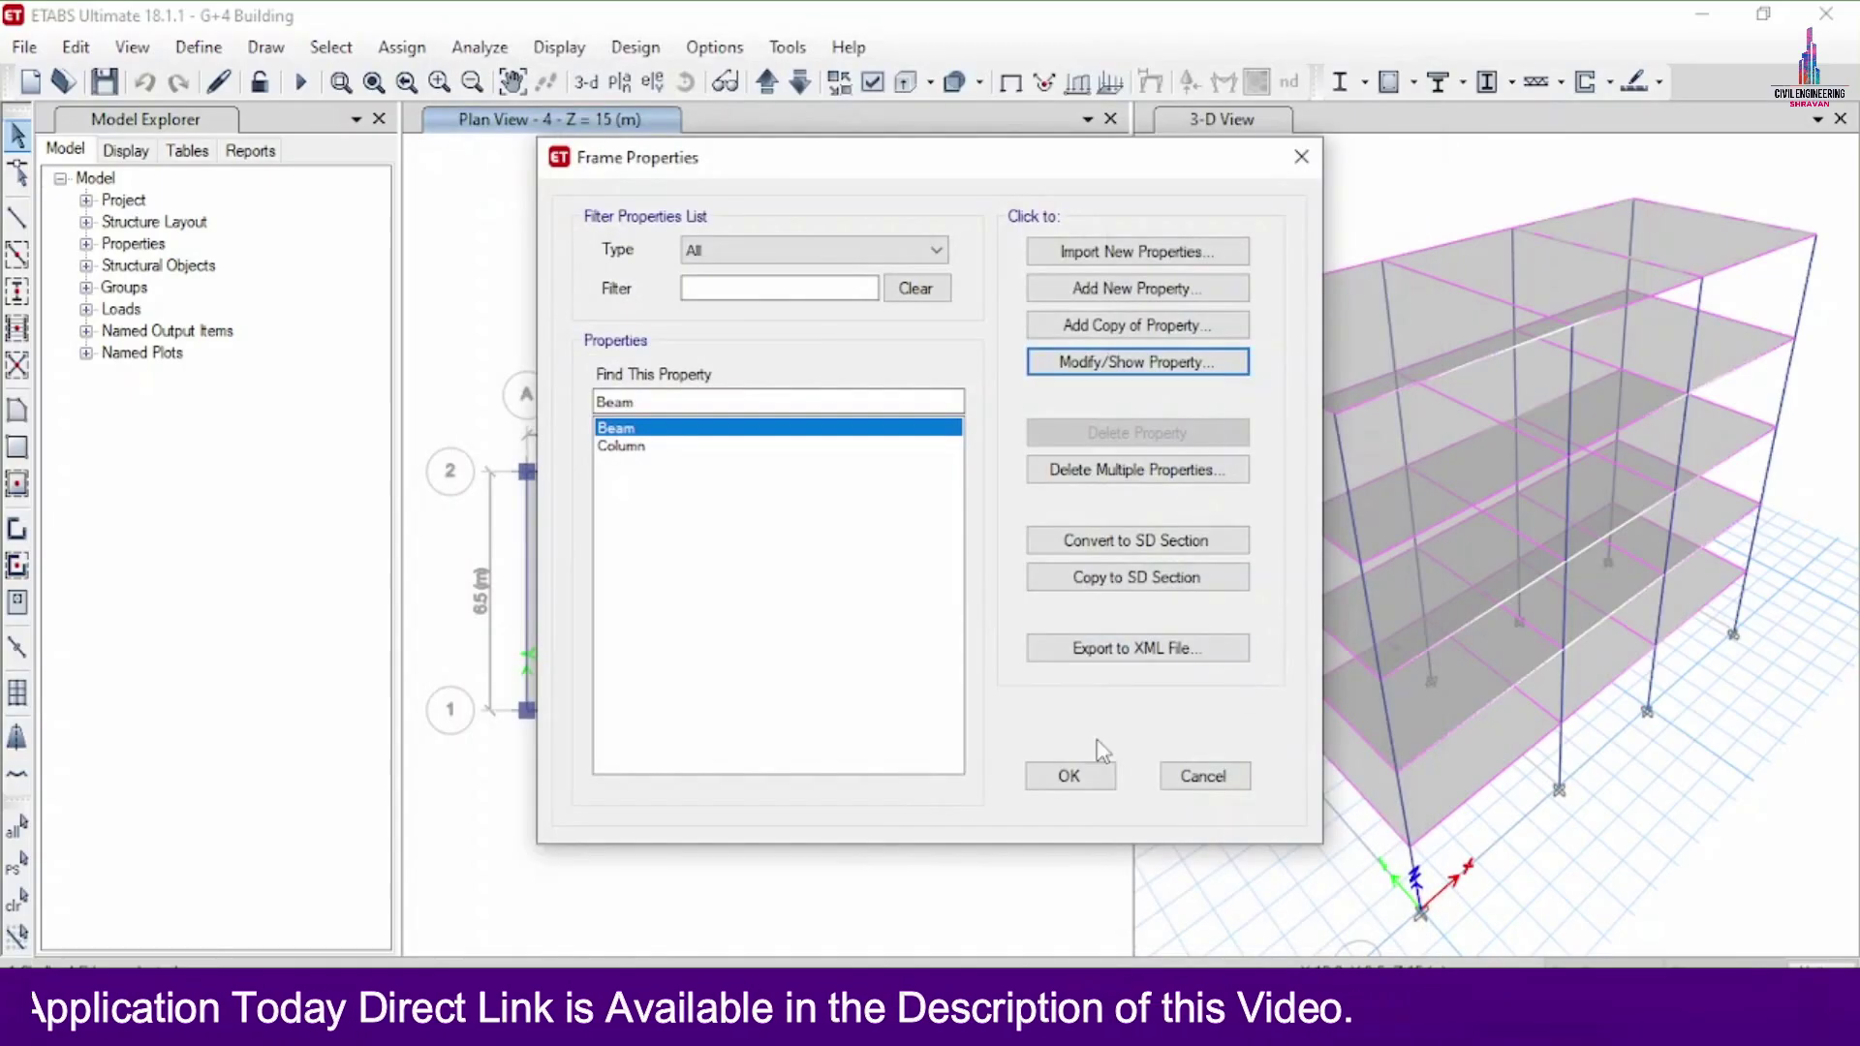
{"action": "left_click", "coordinate": [1073, 778]}
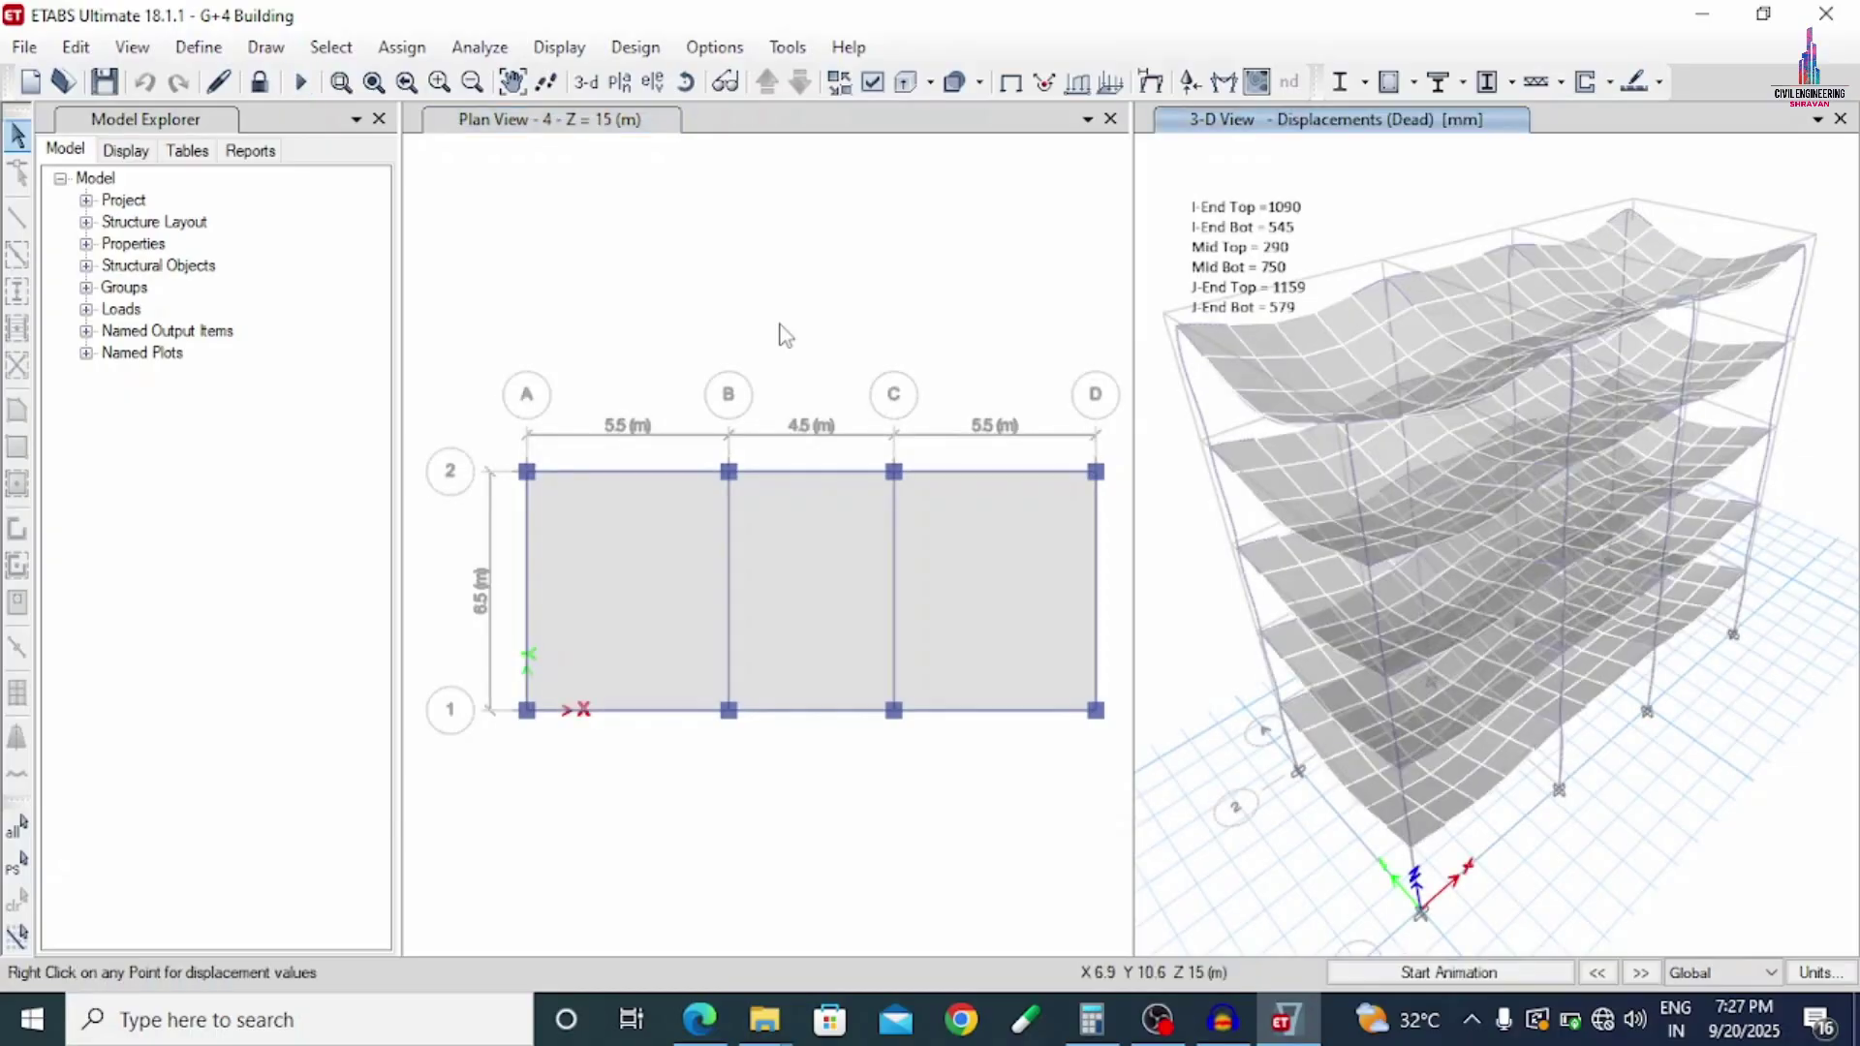
Step: Review the concrete frame design preferences for IS 456:2000 and run the concrete frame design check
{"action": "left_click", "coordinate": [629, 48]}
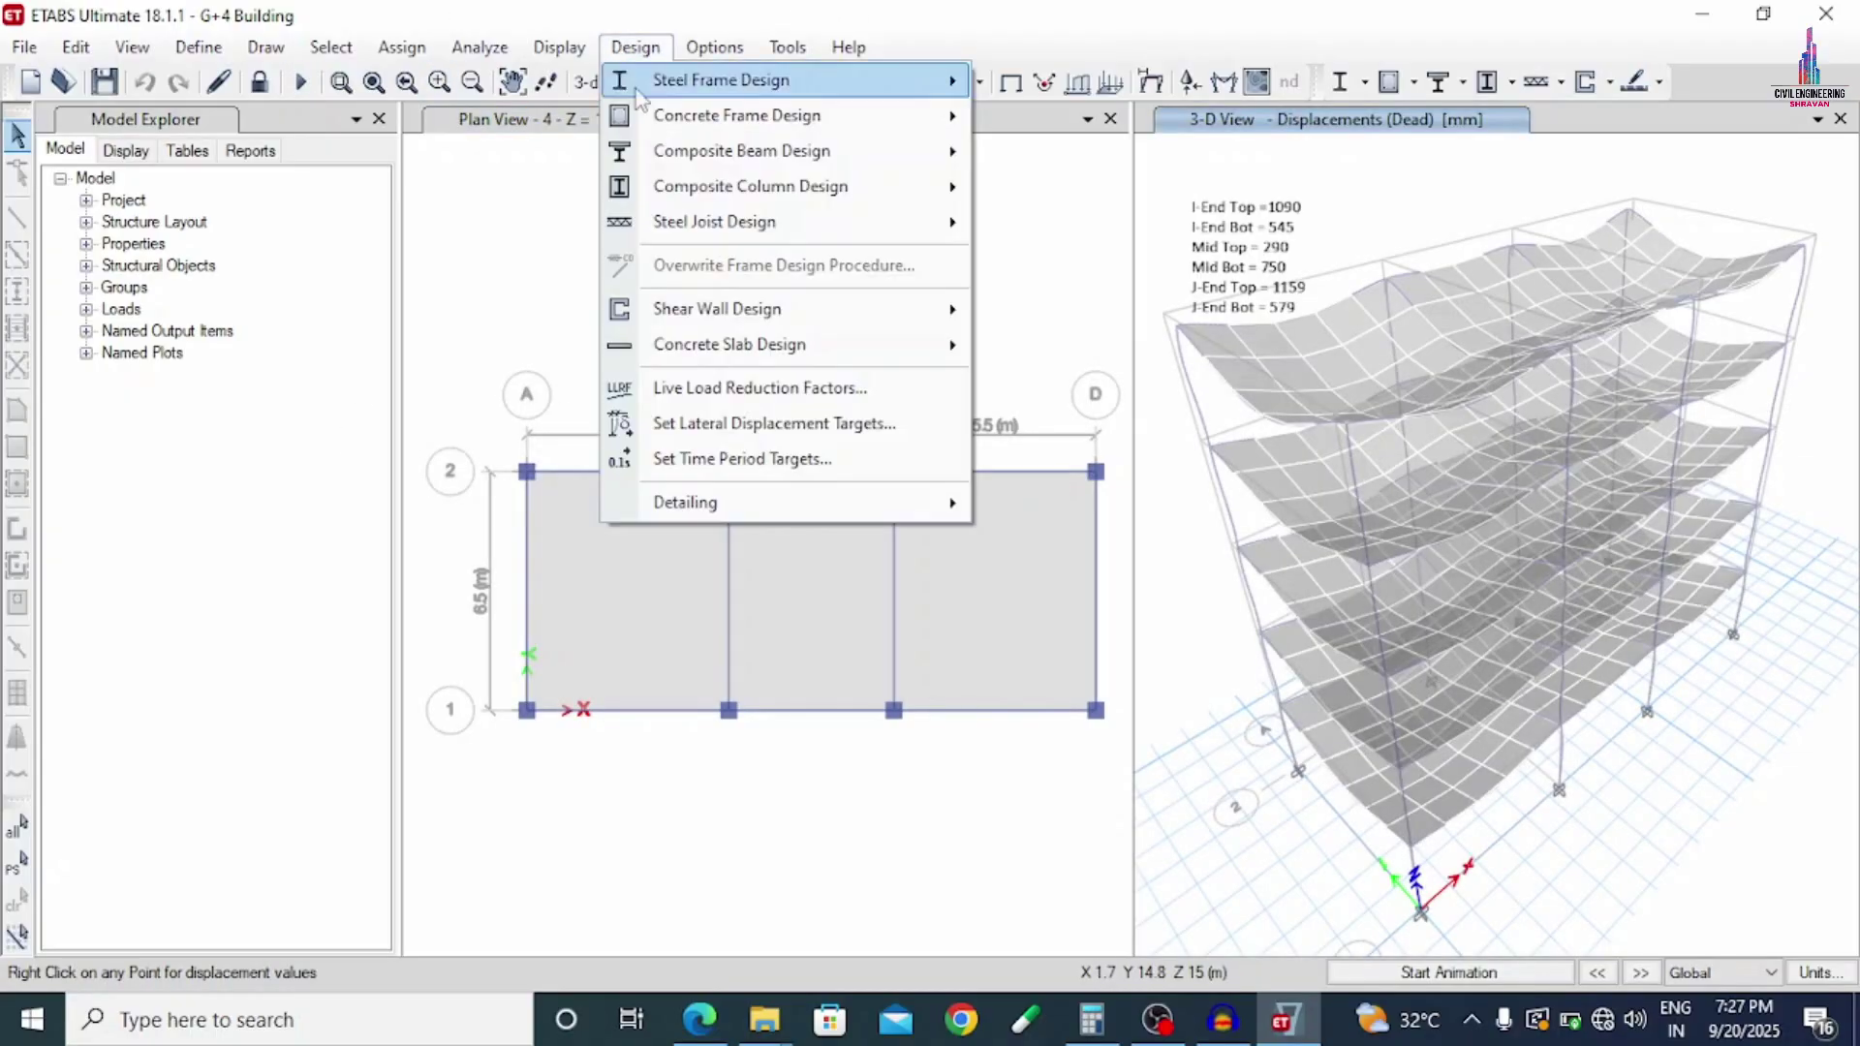
{"action": "mouse_move", "coordinate": [676, 132]}
{"action": "left_click", "coordinate": [1090, 119]}
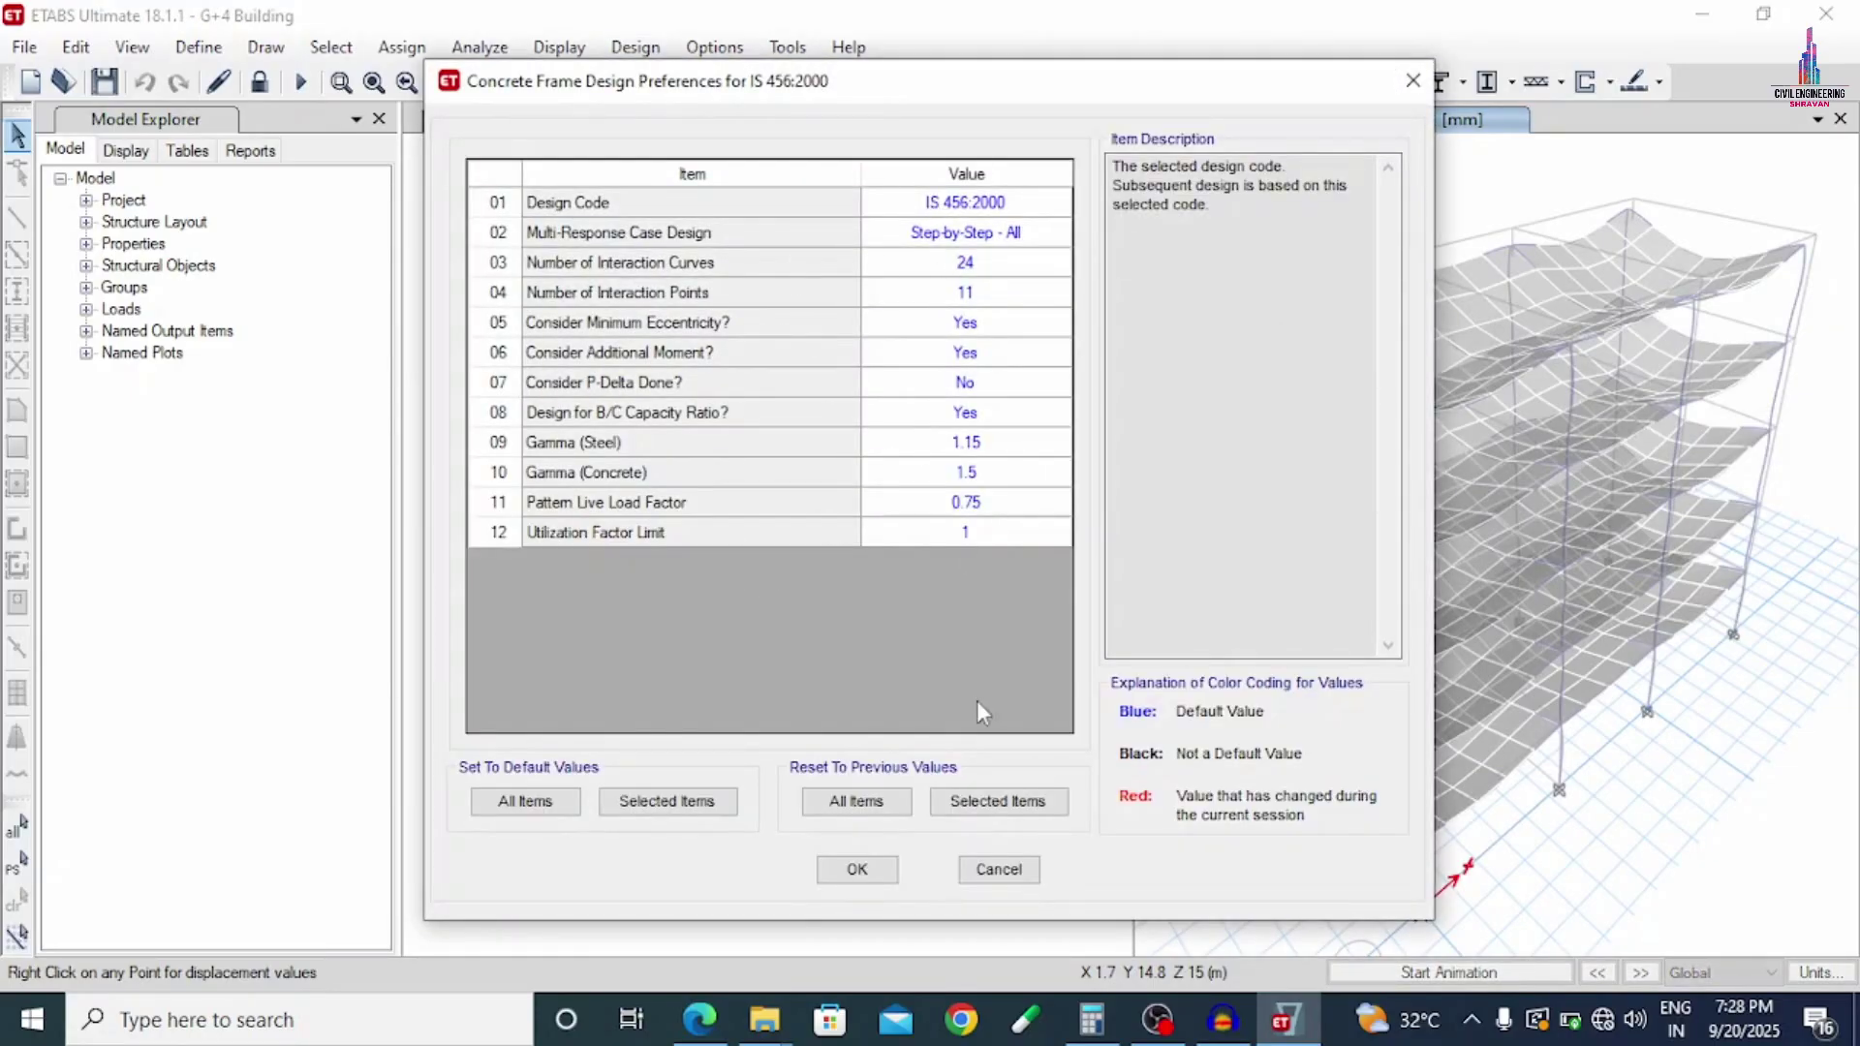
{"action": "left_click", "coordinate": [635, 47]}
{"action": "mouse_move", "coordinate": [664, 126]}
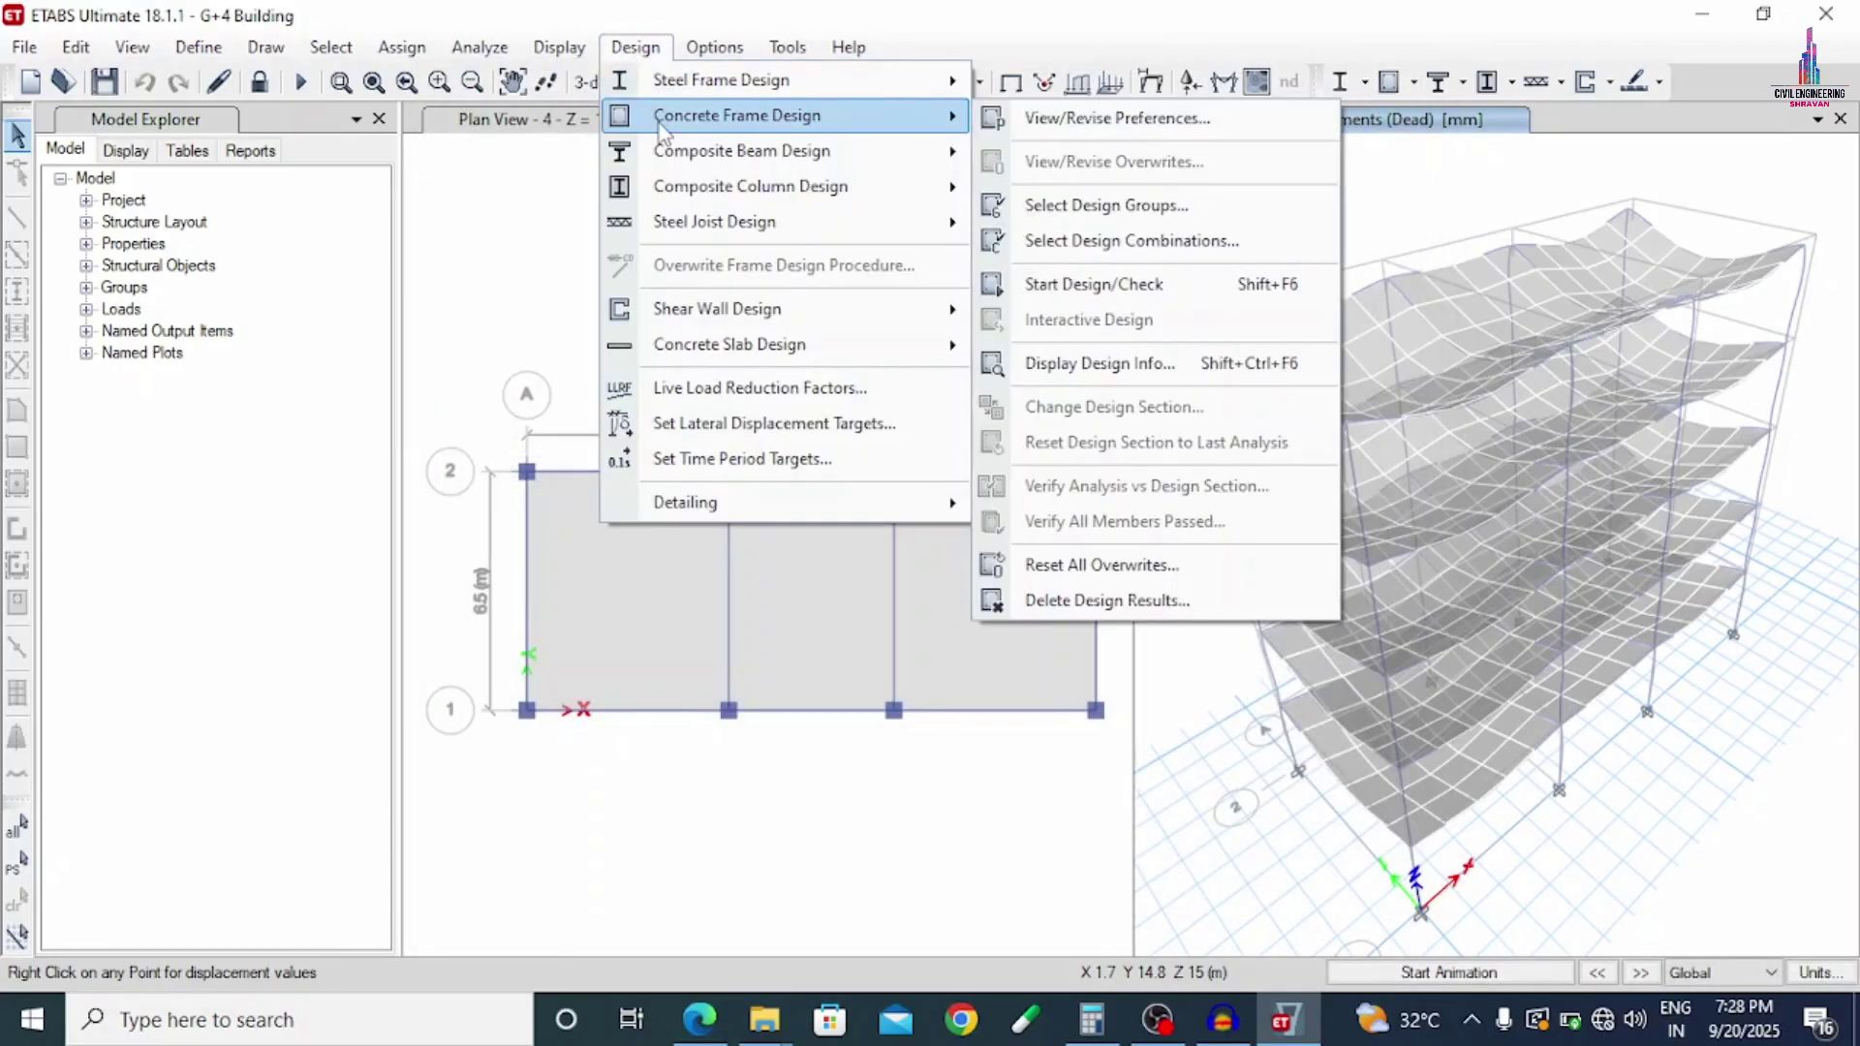
{"action": "left_click", "coordinate": [1079, 287]}
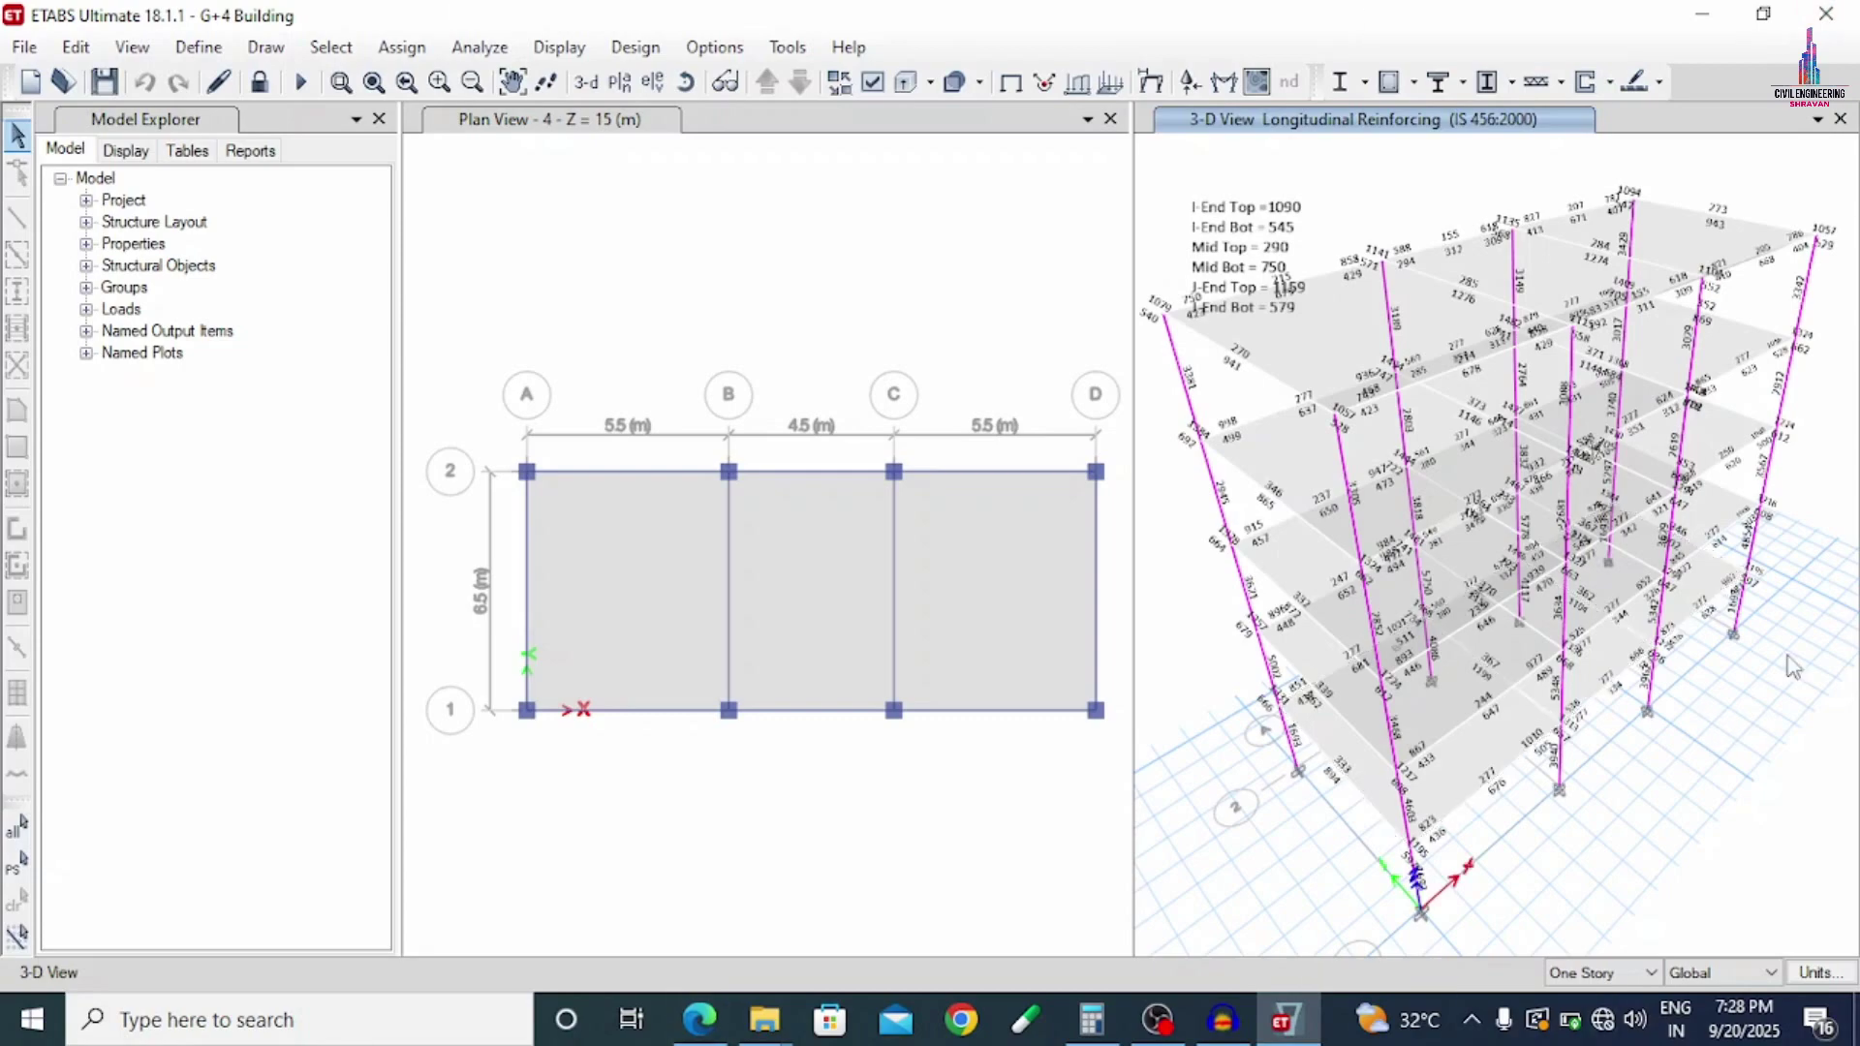
Step: Verify that all concrete members pass the design check with the resized beams, moving the result message clear of the plan
{"action": "left_click", "coordinate": [635, 46]}
{"action": "mouse_move", "coordinate": [691, 133]}
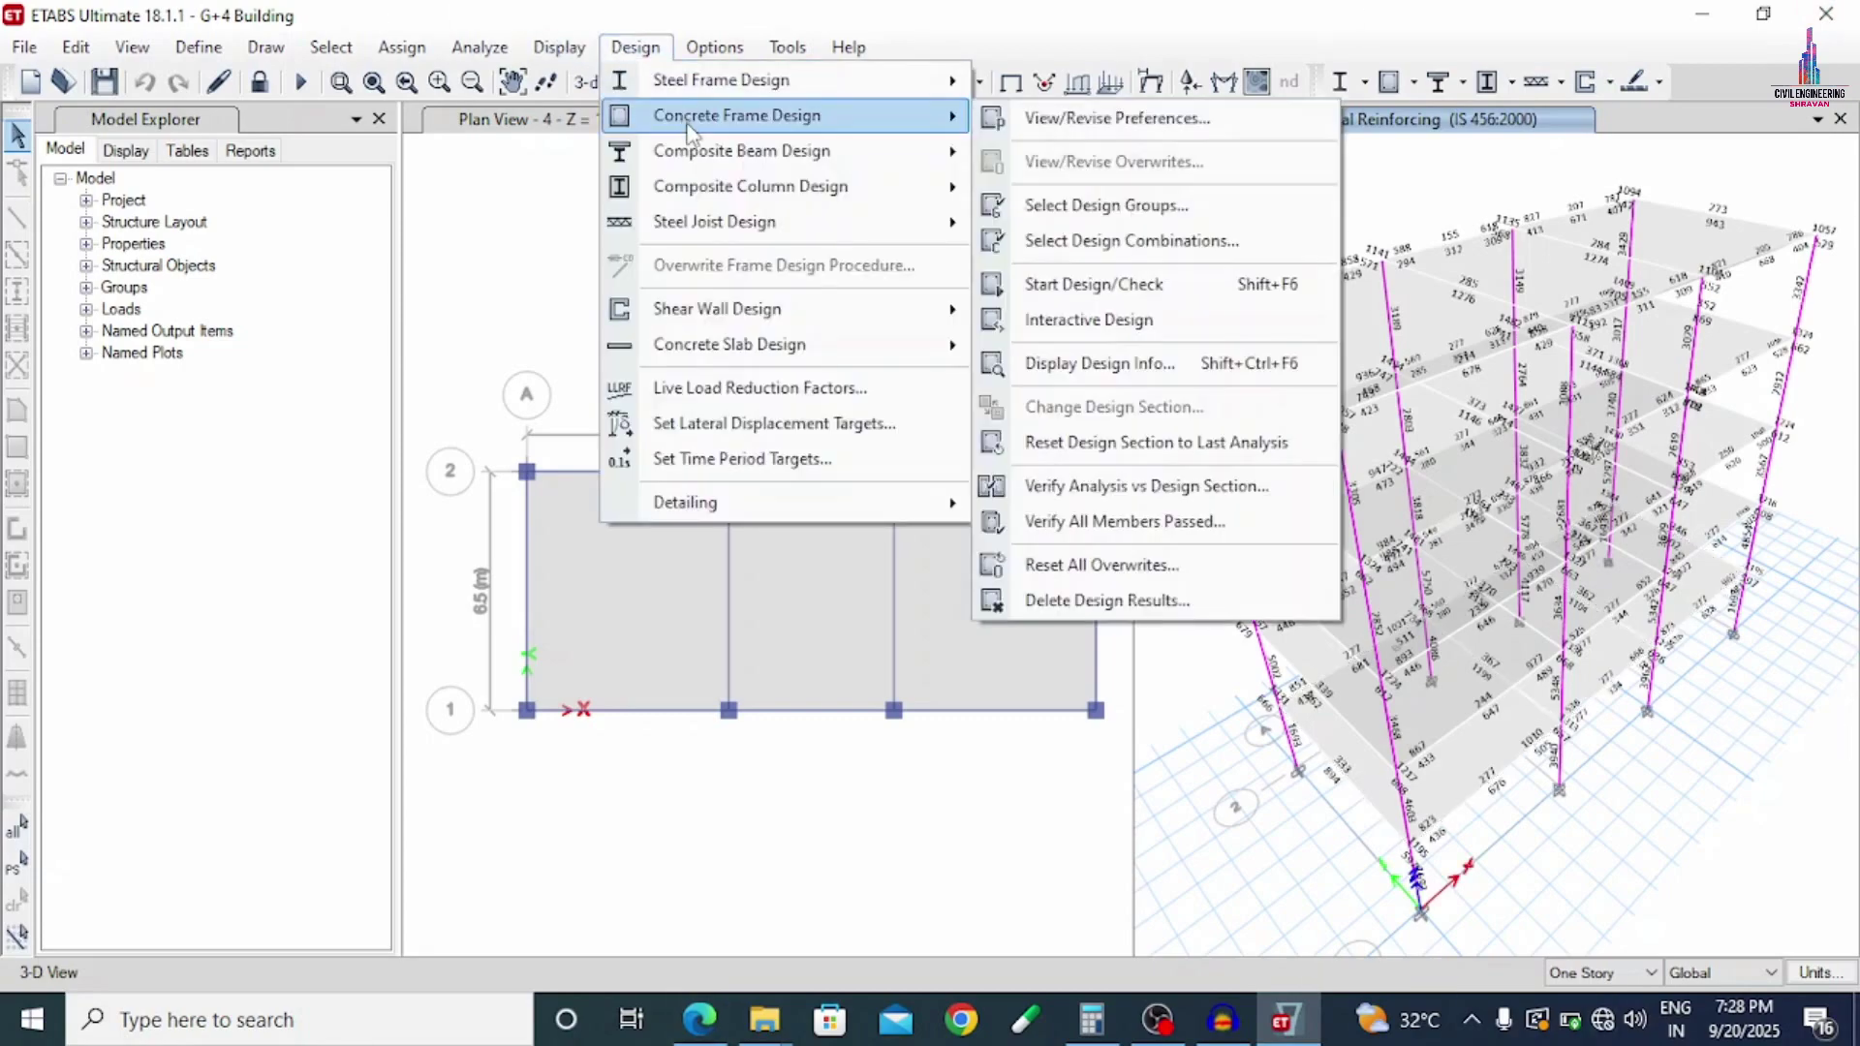
{"action": "left_click", "coordinate": [1199, 521]}
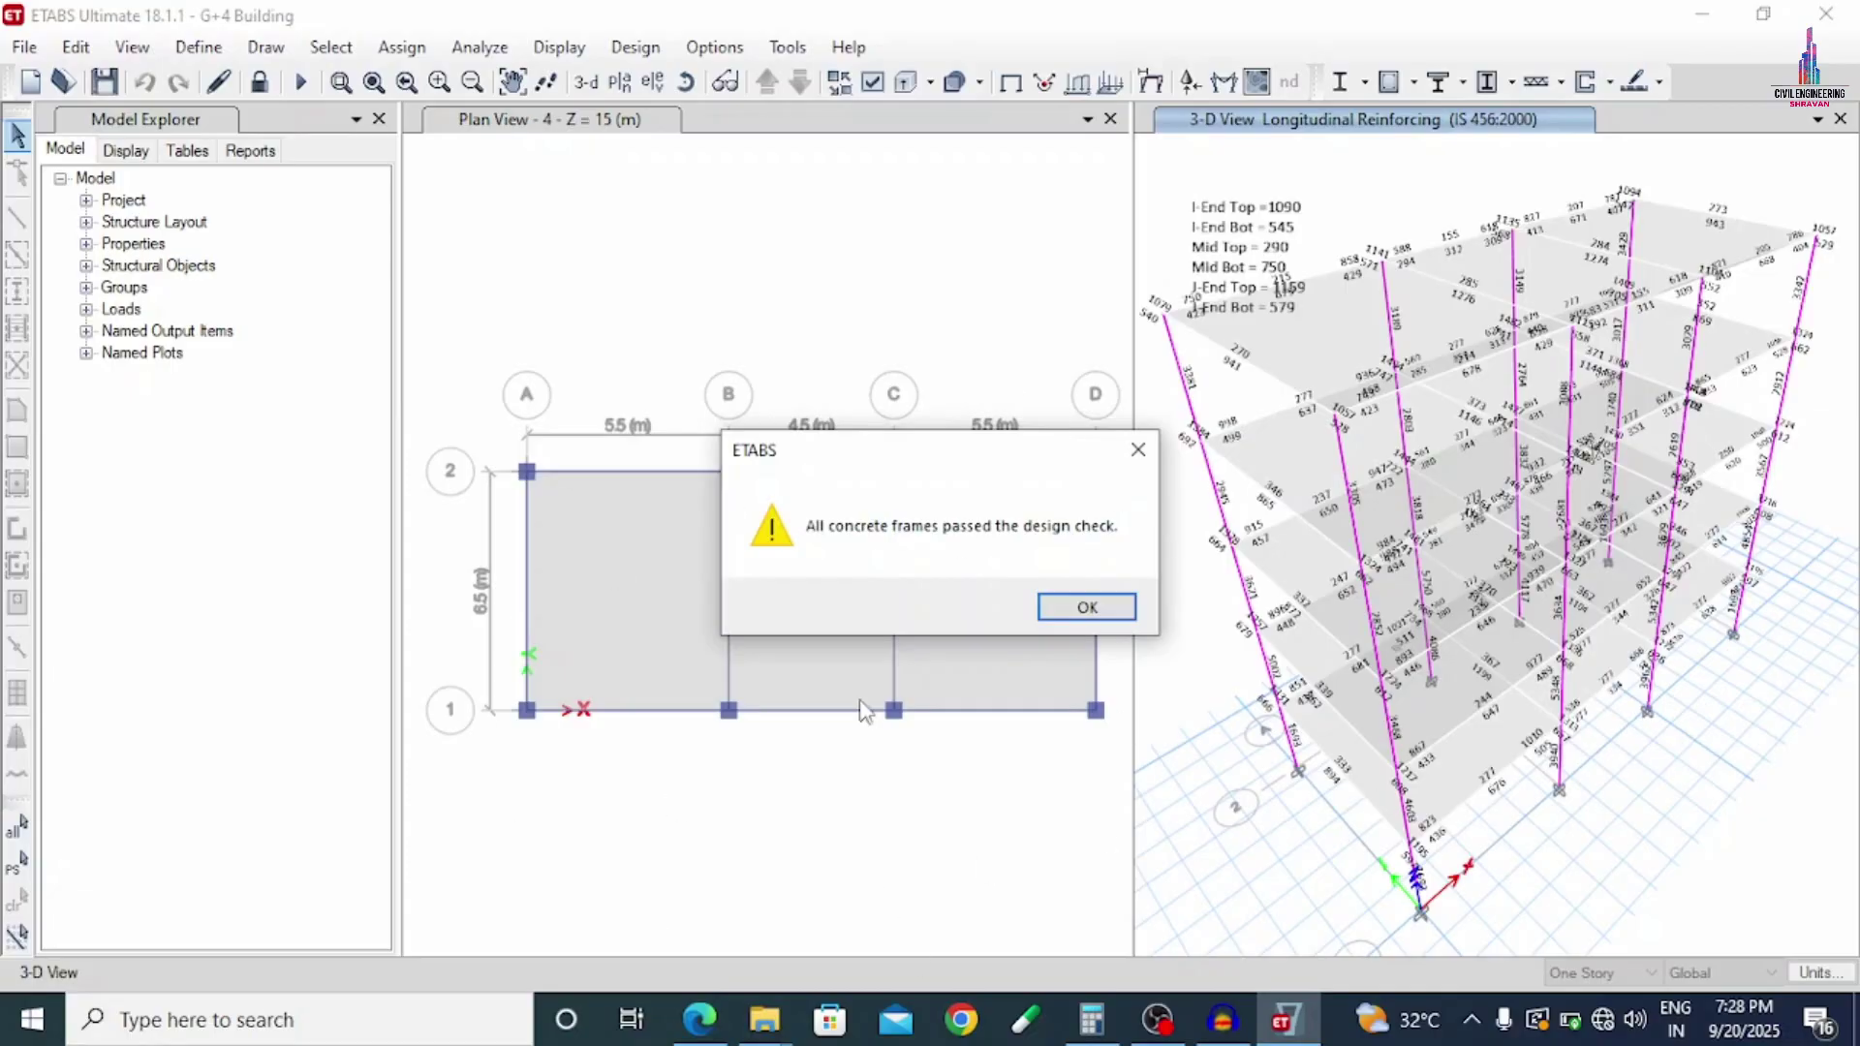
{"action": "left_click_drag", "start_coordinate": [848, 472], "coordinate": [719, 206]}
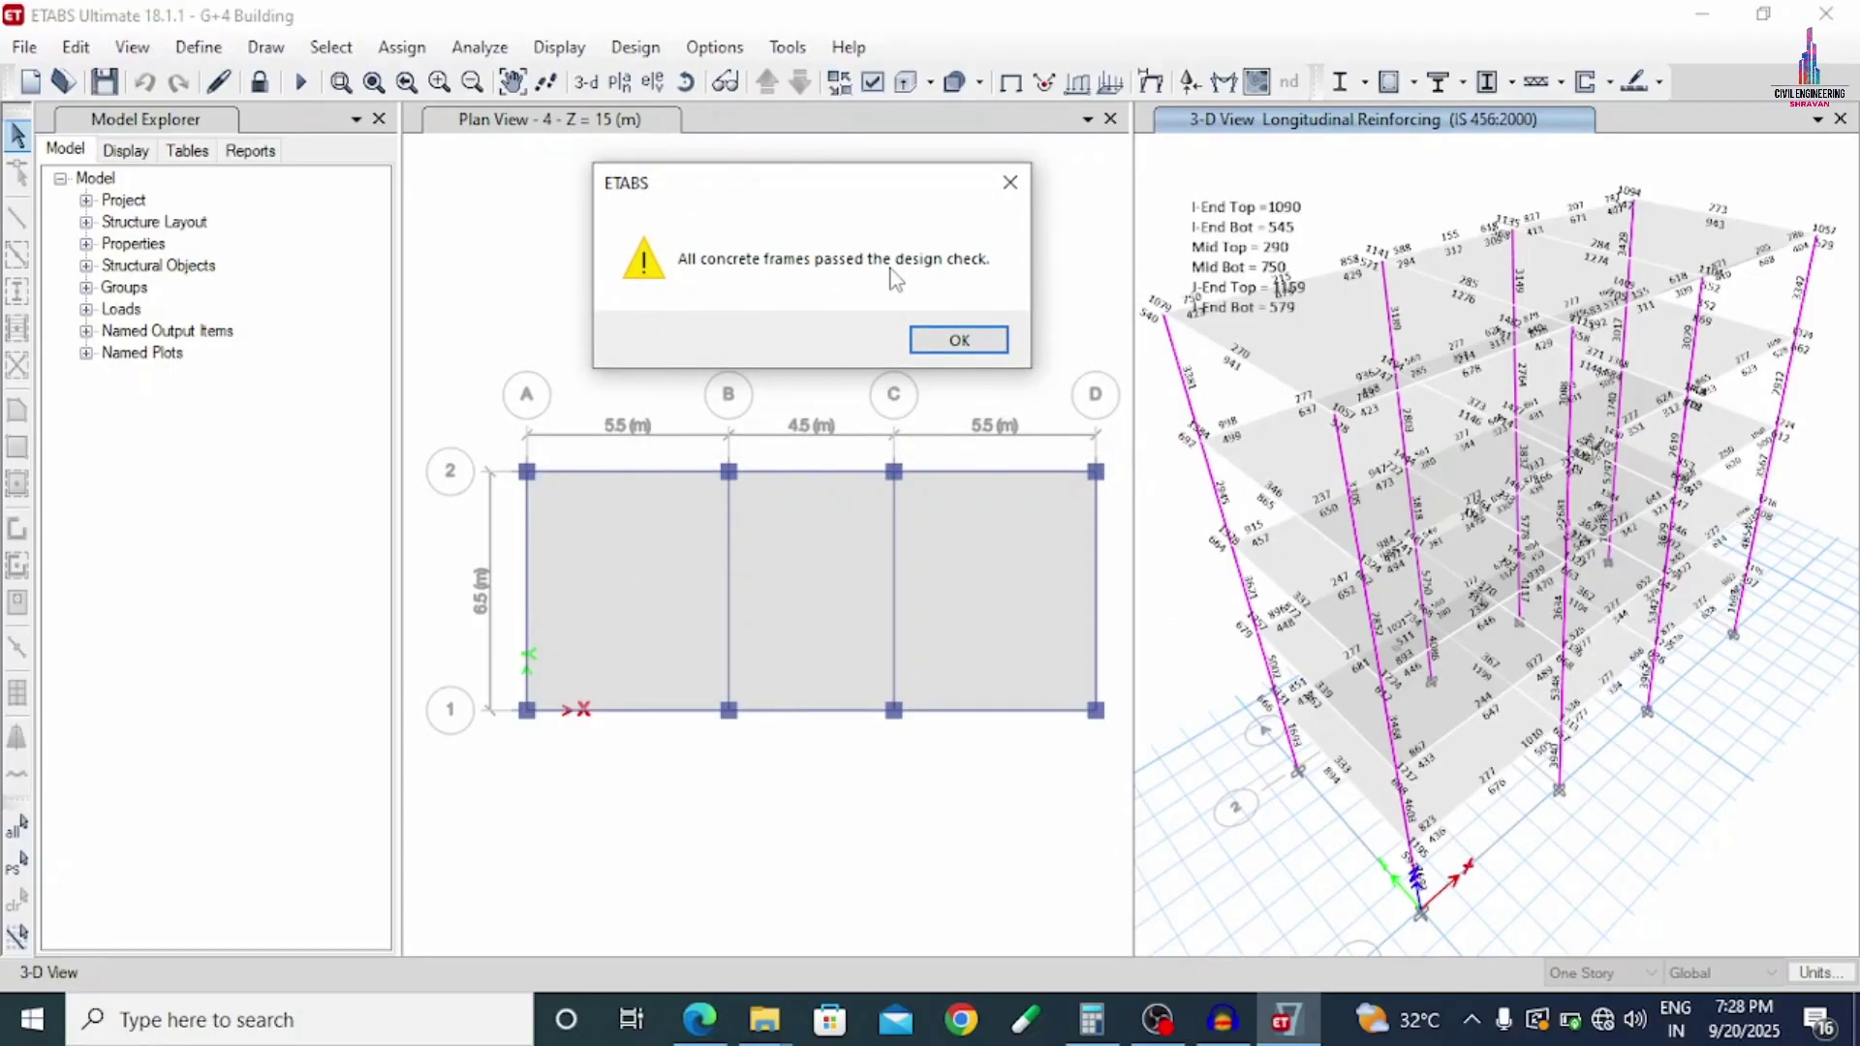